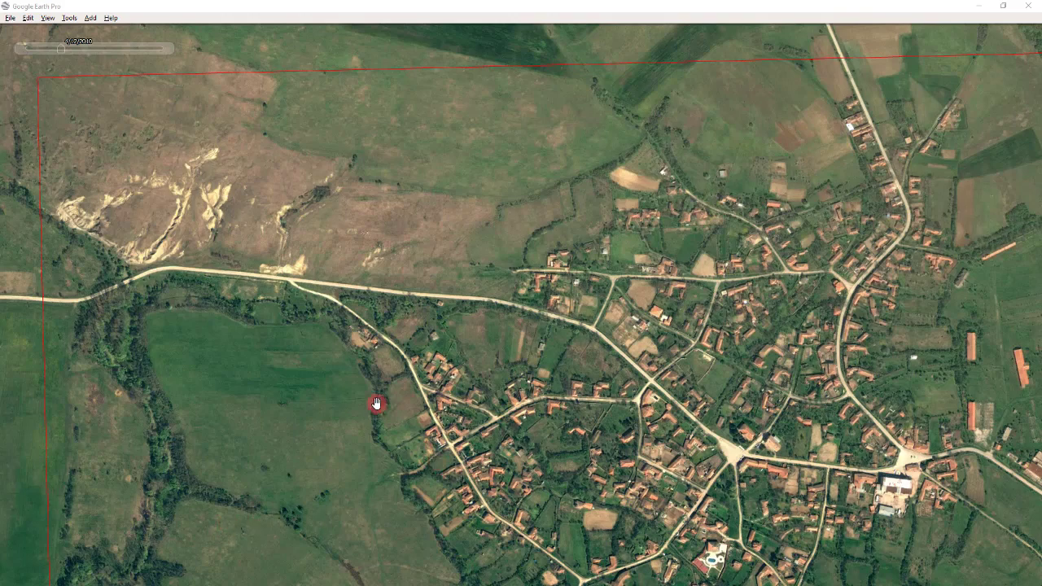
# Frame the whole village in the view and switch its historical imagery to the October 2020 date.
pyautogui.scroll(-2, 376, 399)
pyautogui.scroll(3, 561, 392)
pyautogui.scroll(-3, 497, 387)
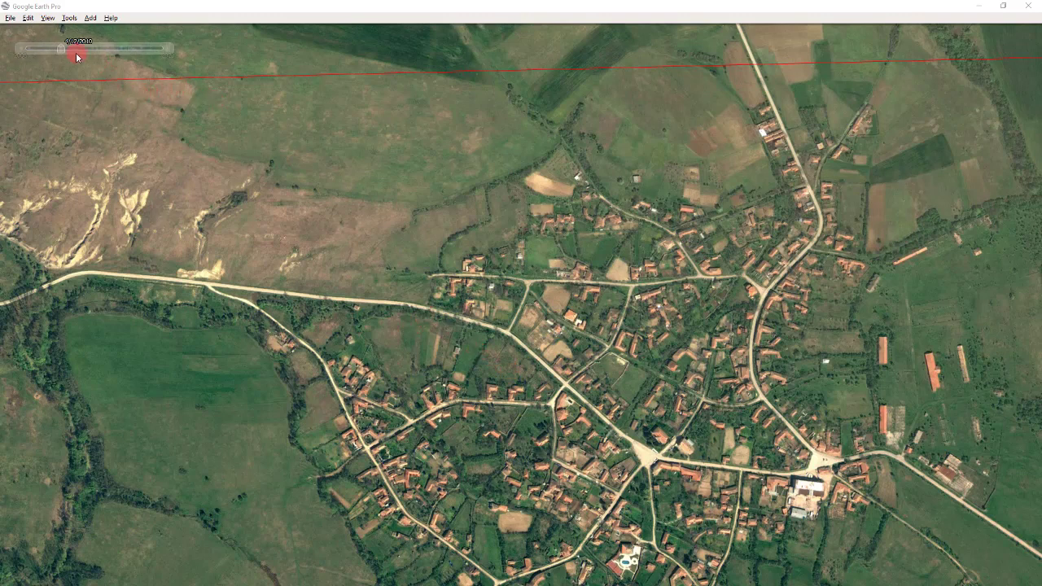
pyautogui.moveTo(420, 233); pyautogui.dragTo(402, 217)
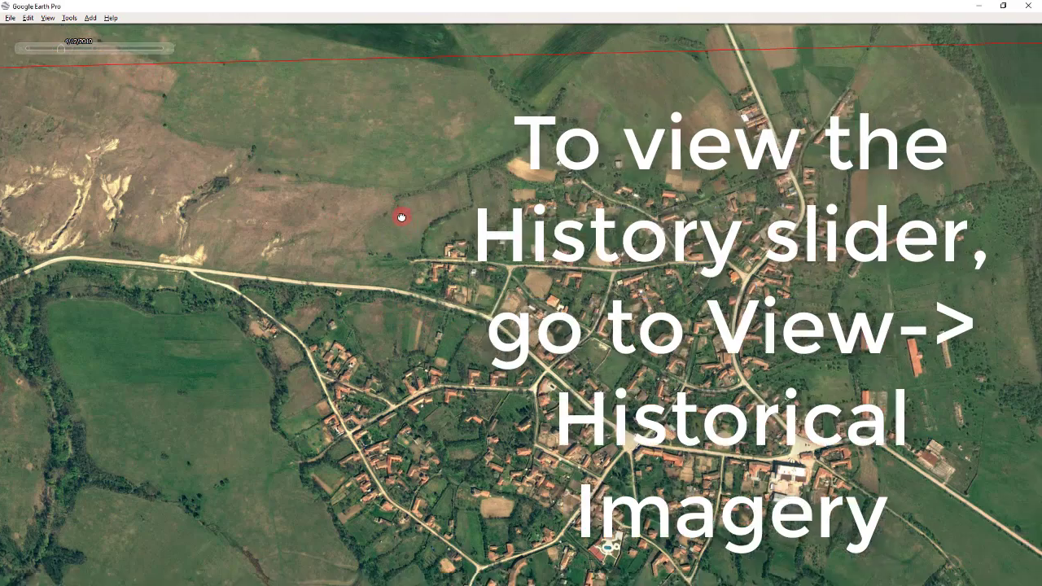
pyautogui.scroll(-3, 399, 269)
pyautogui.scroll(1, 386, 242)
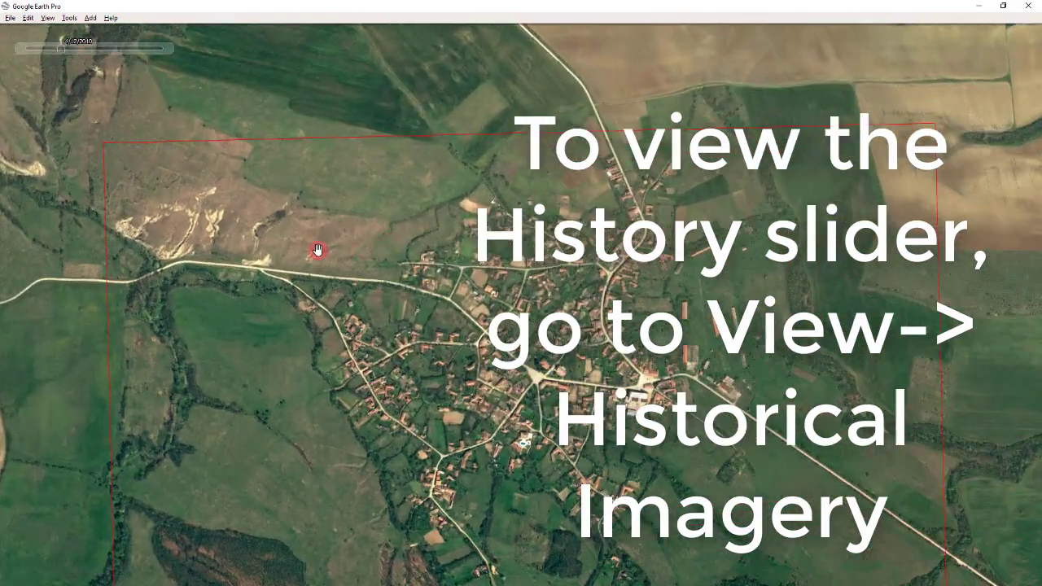
pyautogui.scroll(2, 440, 348)
pyautogui.moveTo(551, 380); pyautogui.dragTo(542, 312)
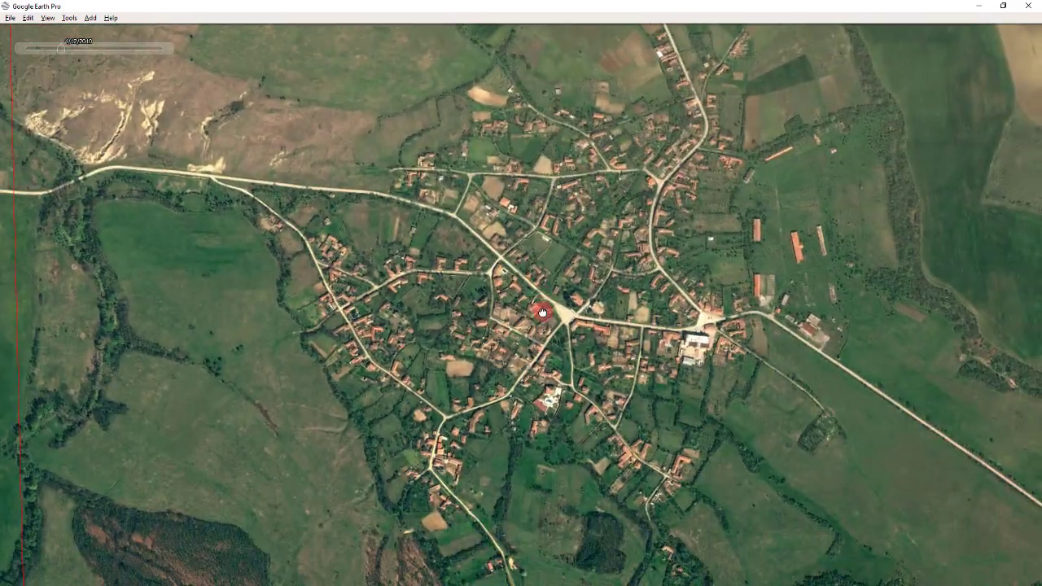
pyautogui.scroll(1, 528, 346)
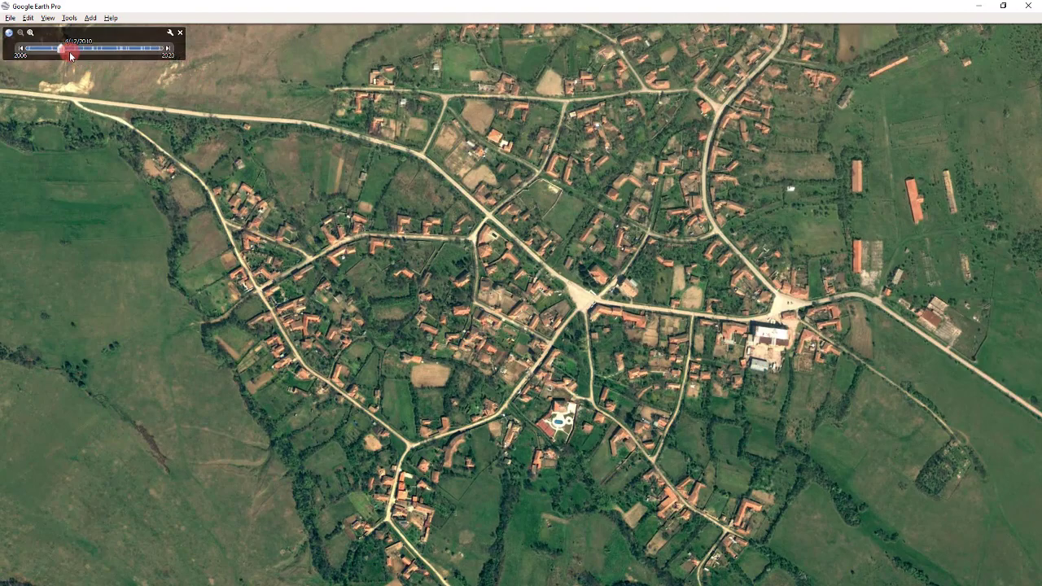
pyautogui.moveTo(63, 51); pyautogui.dragTo(167, 48)
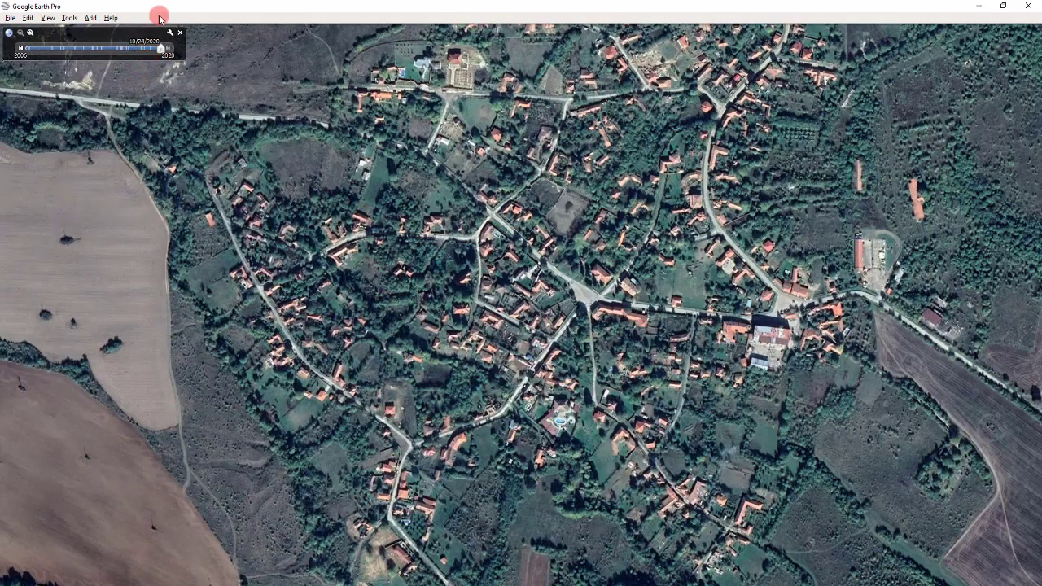
# Create a new placemark and position it on the red-roofed building beside the road junction in the village's northeast.
pyautogui.hotkey('ctrl', 'shift', 'p')
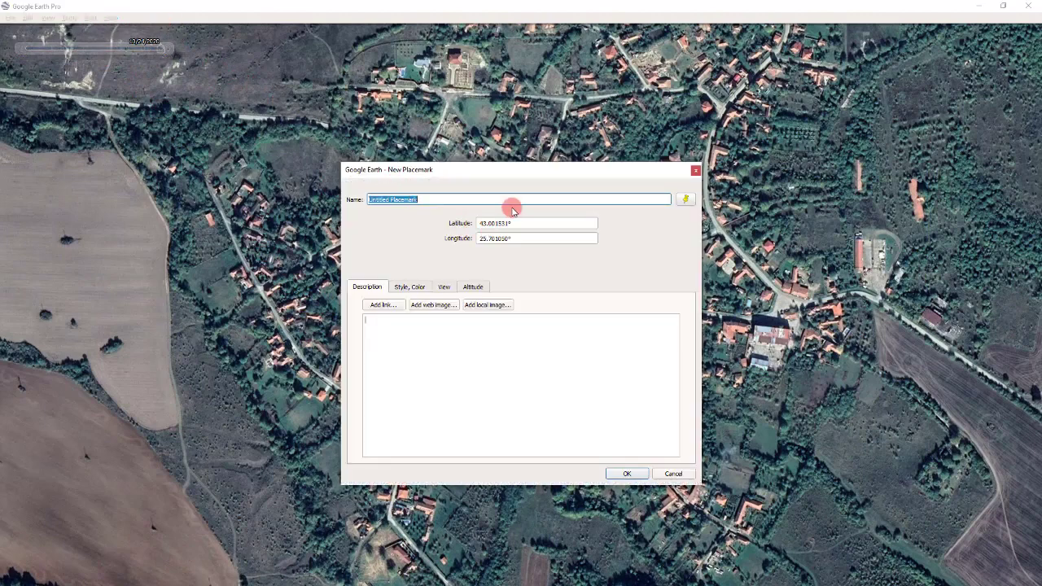
pyautogui.moveTo(458, 176); pyautogui.dragTo(225, 309)
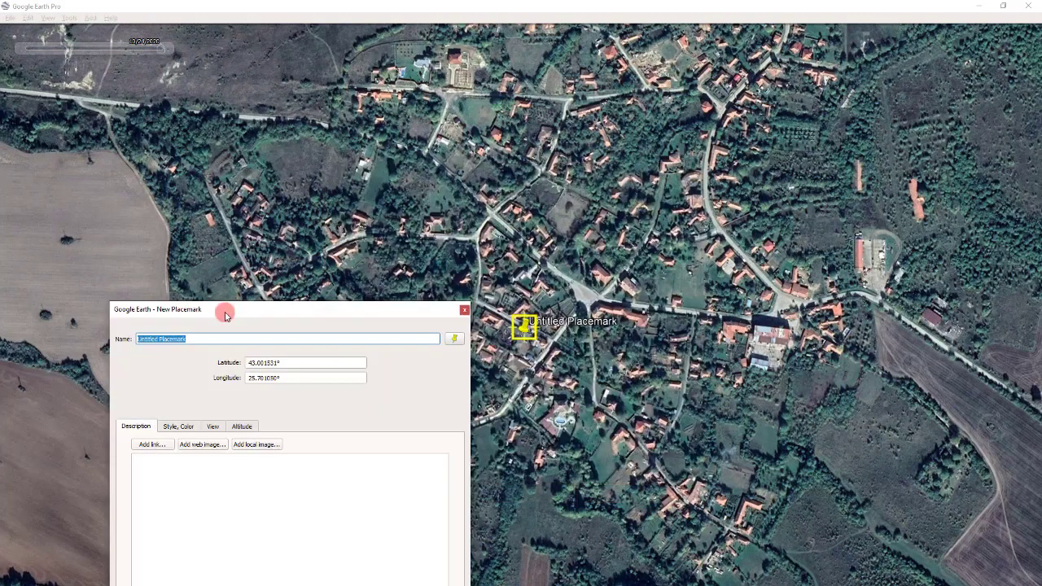
pyautogui.moveTo(522, 333); pyautogui.dragTo(620, 101)
pyautogui.moveTo(687, 102)
pyautogui.mouseDown()
pyautogui.moveTo(488, 61)
pyautogui.moveTo(707, 106)
pyautogui.mouseUp()
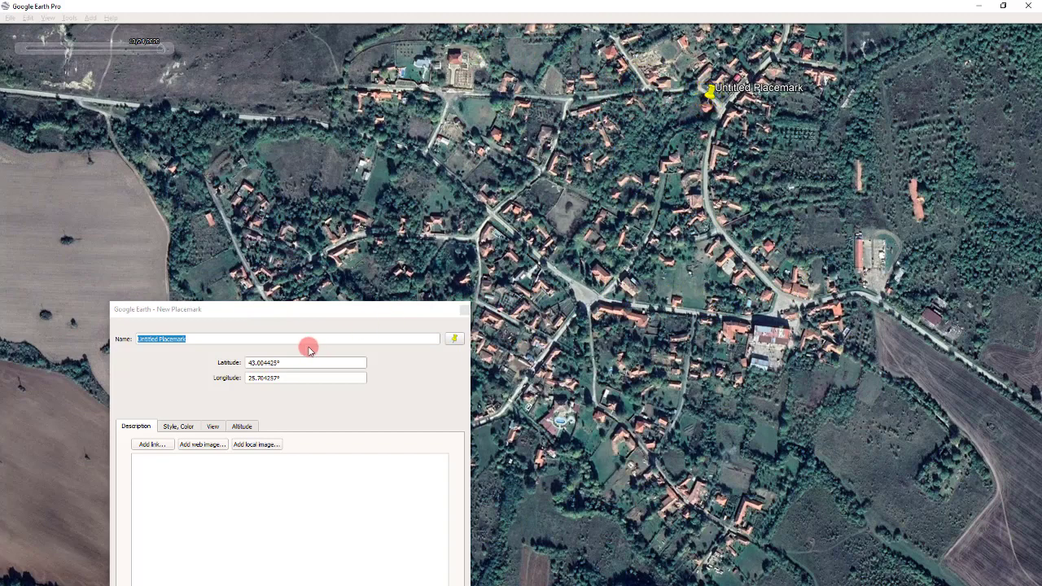
# Change the placemark's icon to the downward arrow and set its scale to 0.8.
pyautogui.click(453, 337)
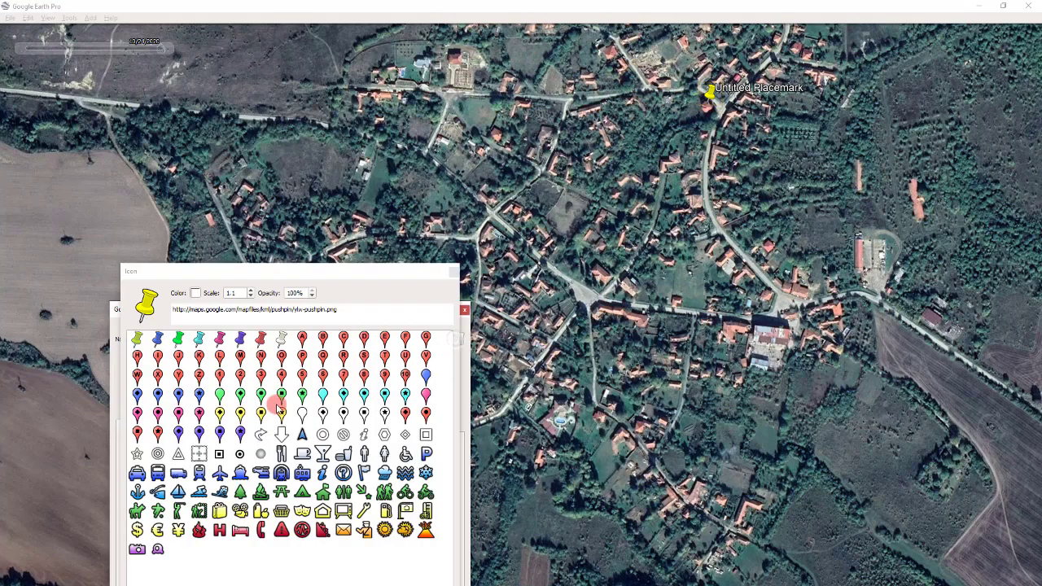
pyautogui.click(282, 434)
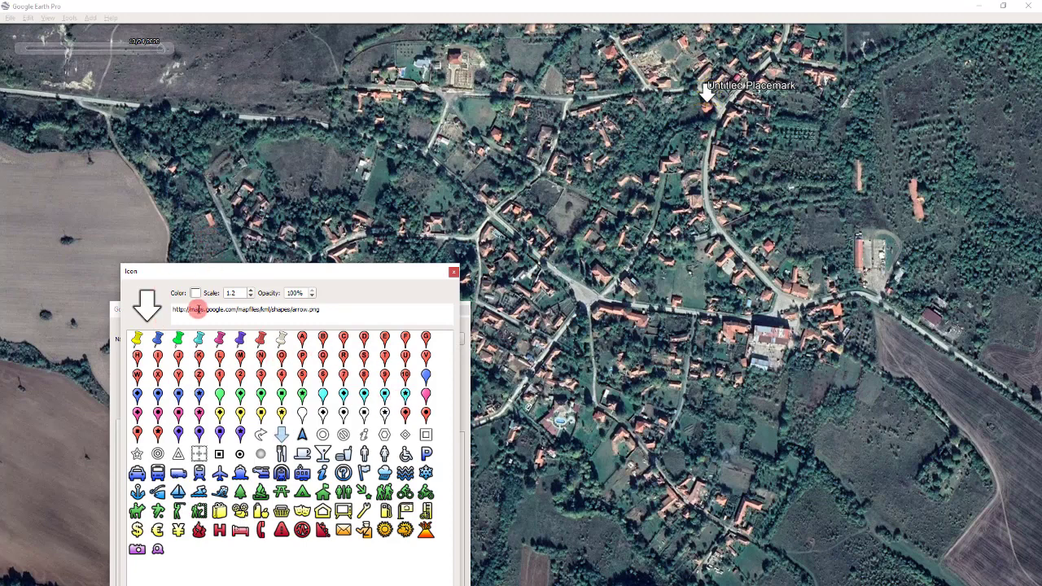
pyautogui.doubleClick(236, 293)
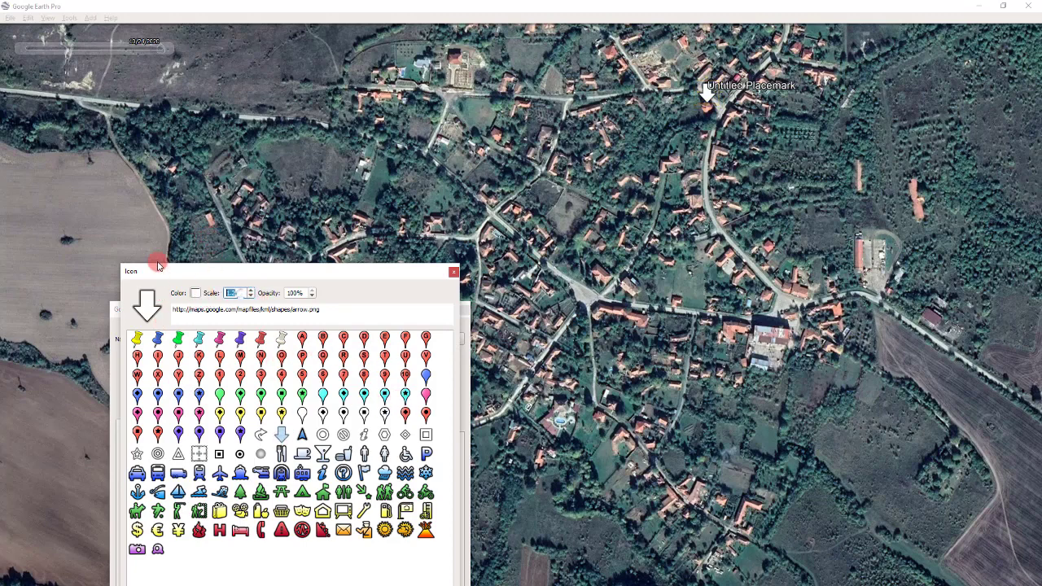
pyautogui.write('0.0')
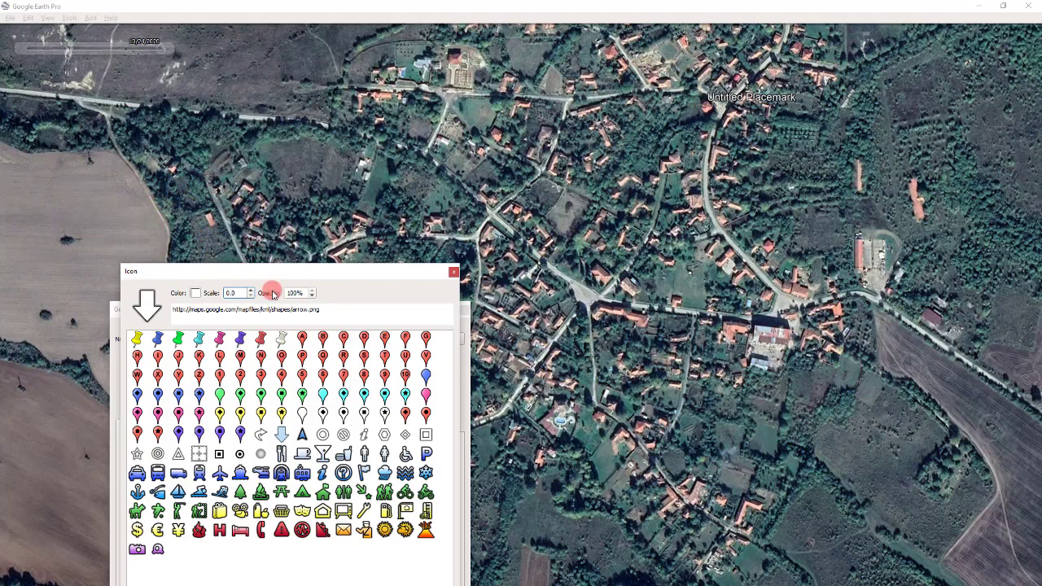
pyautogui.write('.8')
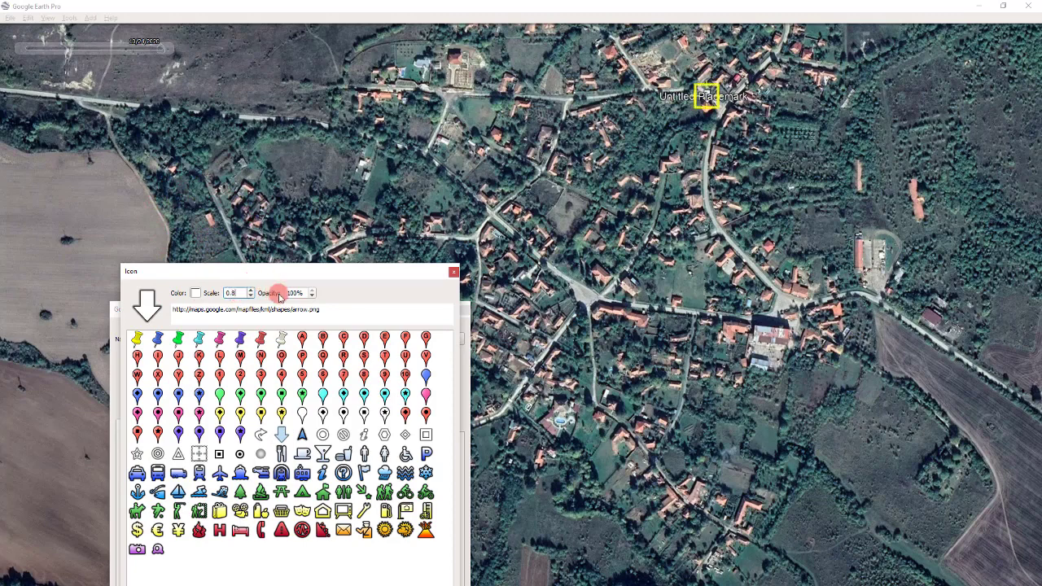
pyautogui.click(295, 293)
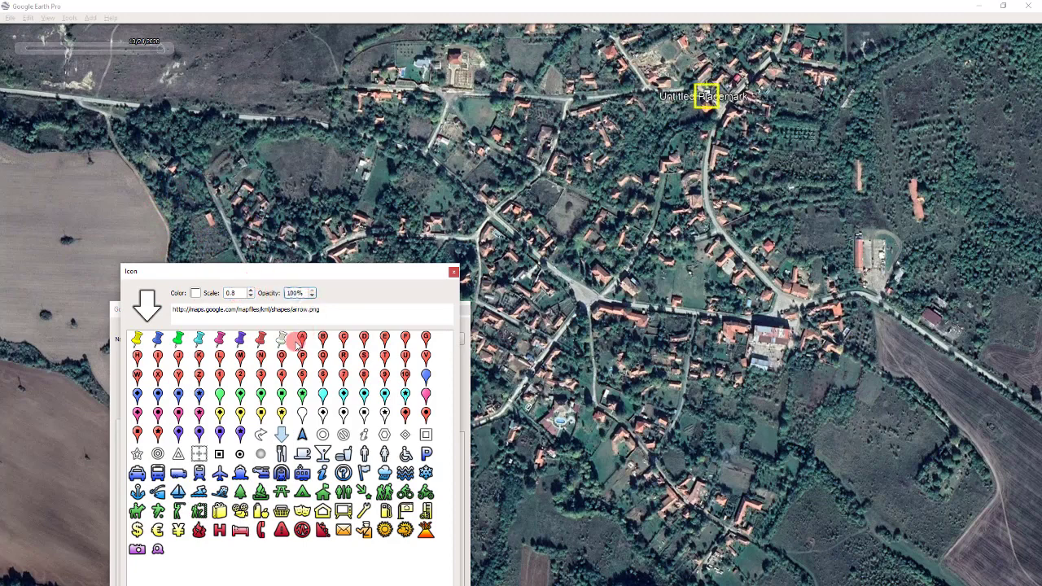
# Colour the placemark's arrow icon red (#ff0000) and accept the icon settings.
pyautogui.click(199, 295)
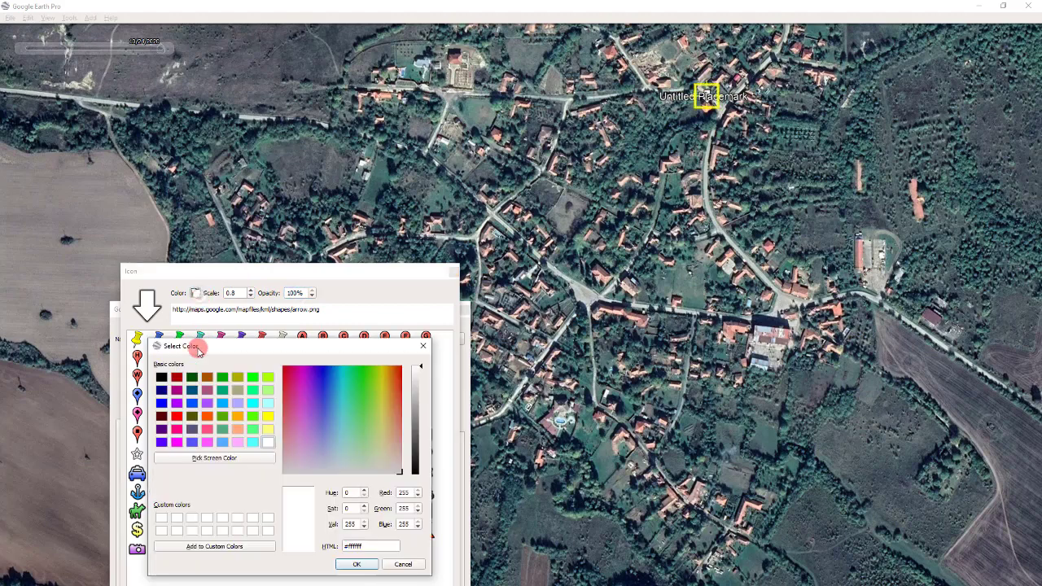
pyautogui.click(179, 416)
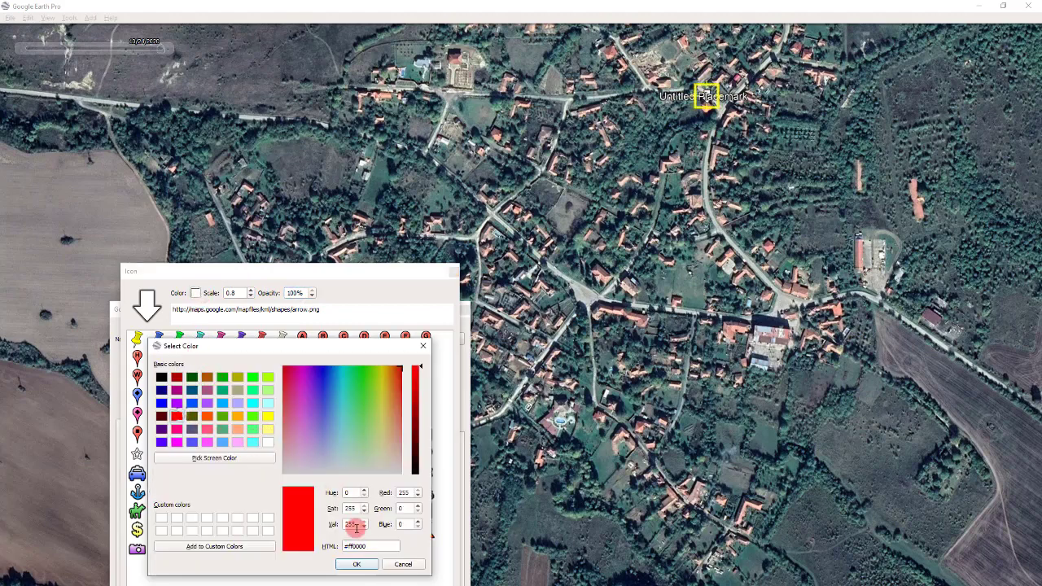
pyautogui.click(357, 563)
pyautogui.click(423, 565)
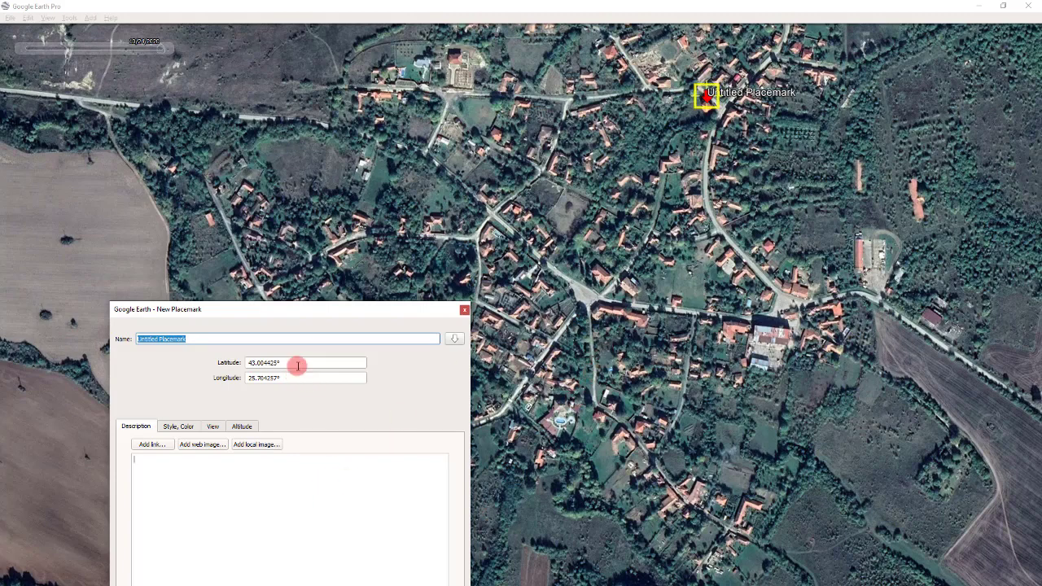
# Name the placemark "reference" and save it.
pyautogui.write('referen')
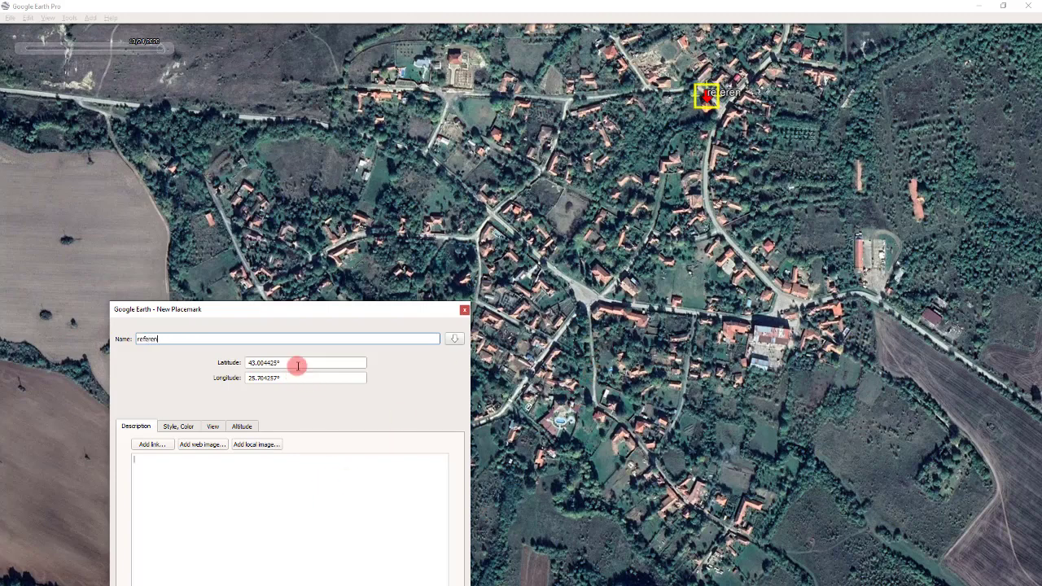
pyautogui.write('ce')
pyautogui.press('Return')
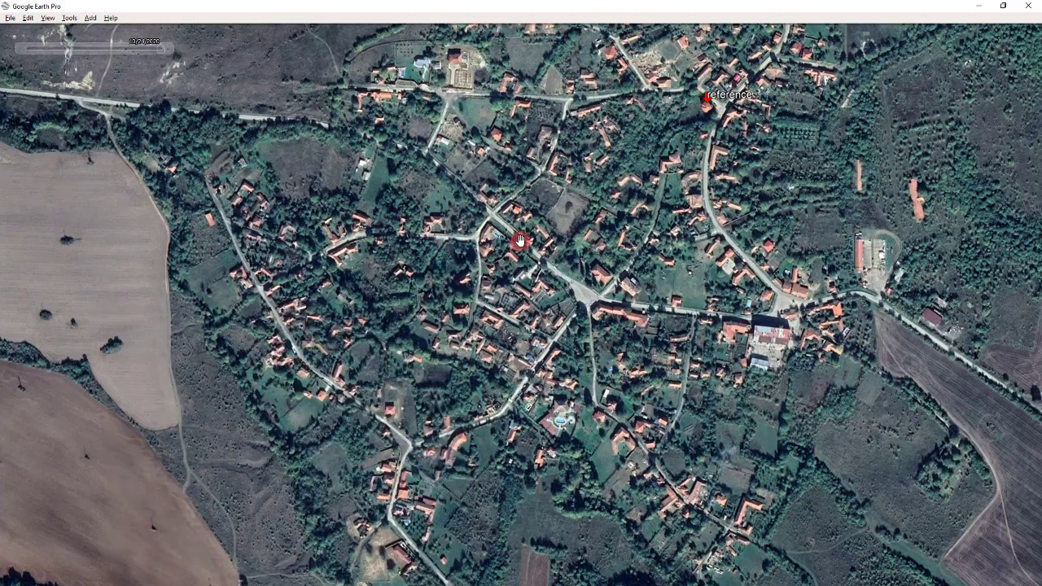
# Edit the reference placemark to clear its name so that only the red arrow is shown.
pyautogui.rightClick(707, 97)
pyautogui.click(726, 251)
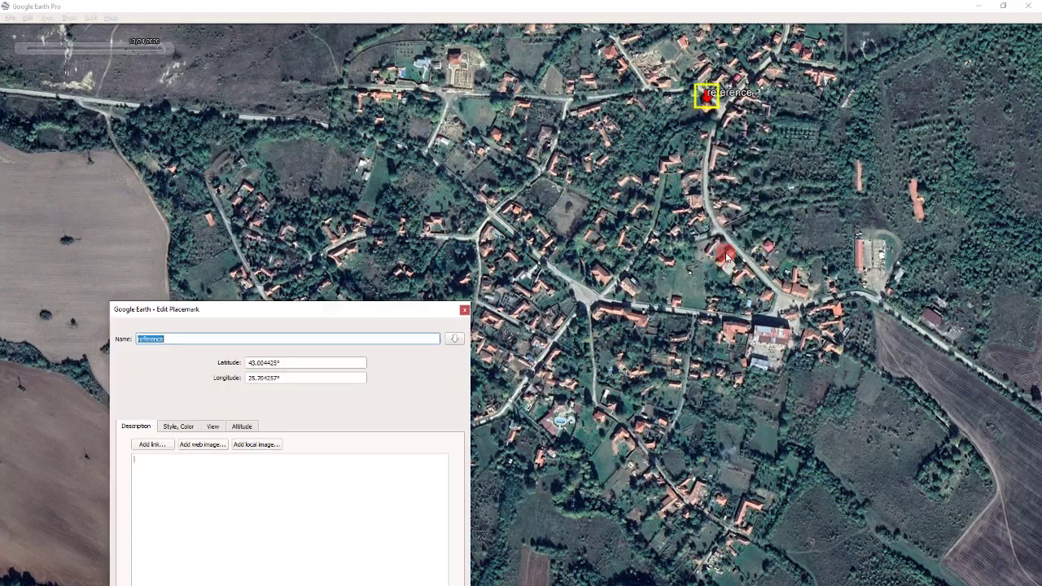
pyautogui.press('BackSpace')
pyautogui.press('Return')
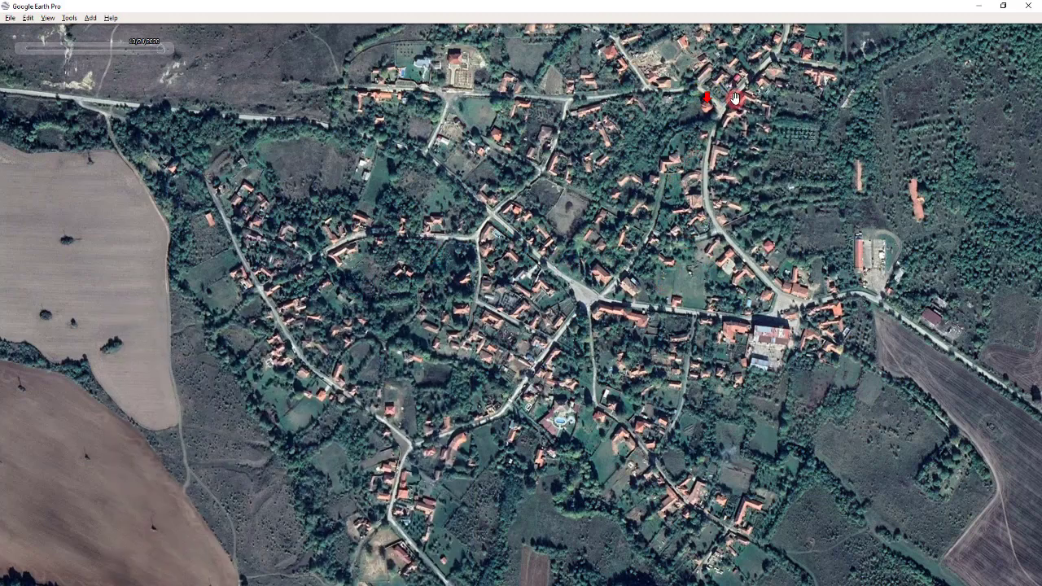
# Reopen the red arrow placemark for editing and move it slightly south, onto the roof of the building beside the junction.
pyautogui.scroll(4, 763, 93)
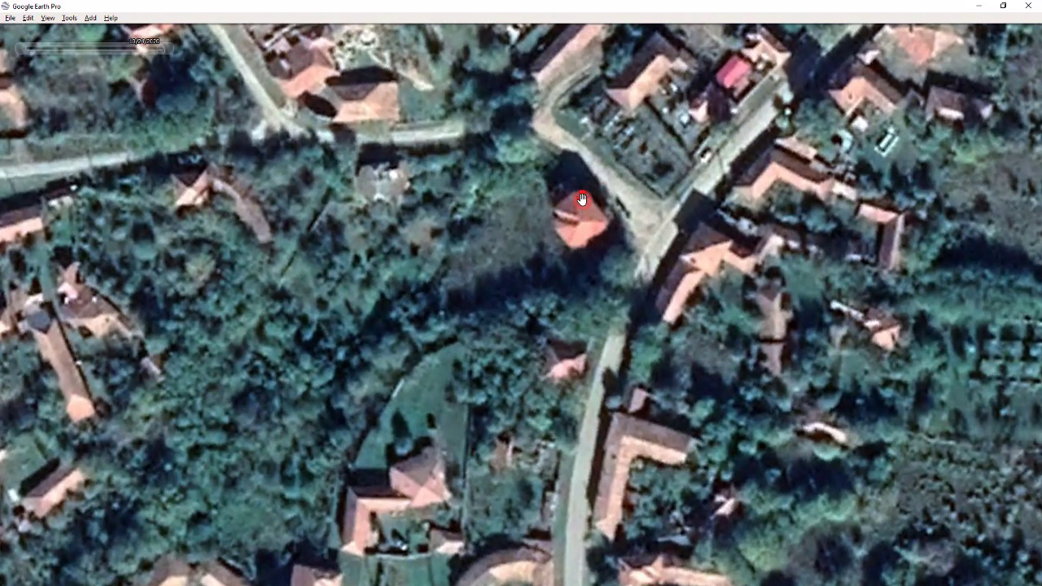
pyautogui.rightClick(582, 199)
pyautogui.click(611, 350)
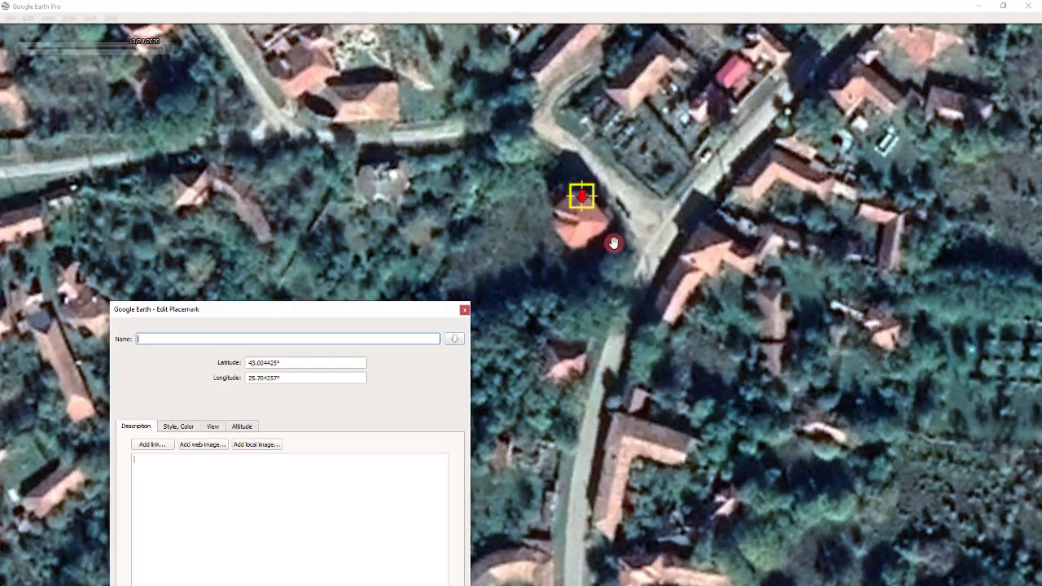
pyautogui.moveTo(583, 208); pyautogui.dragTo(581, 225)
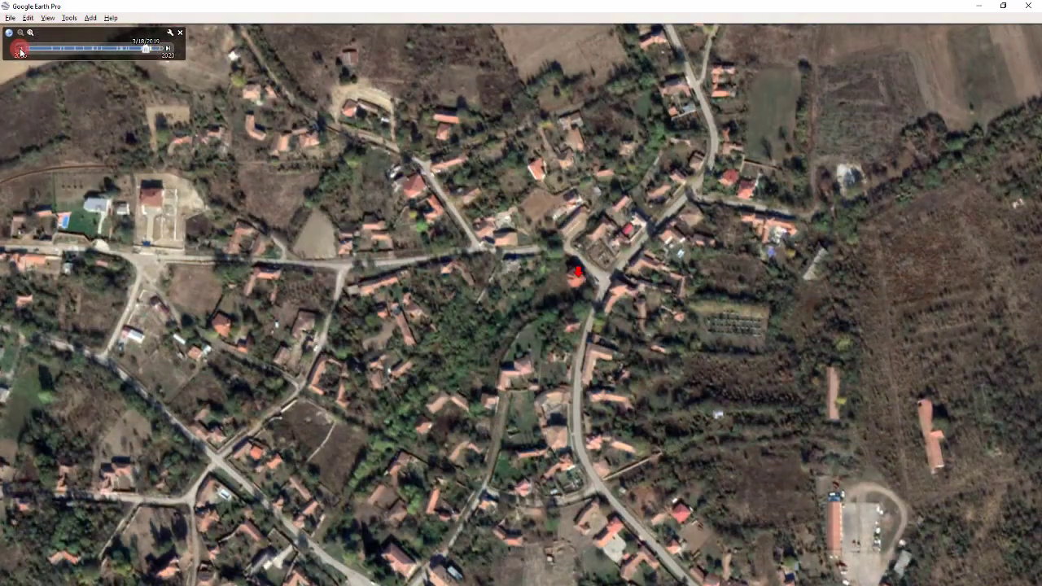
# Step the historical imagery back to the December 2018 date and show the toolbar.
pyautogui.click(22, 51)
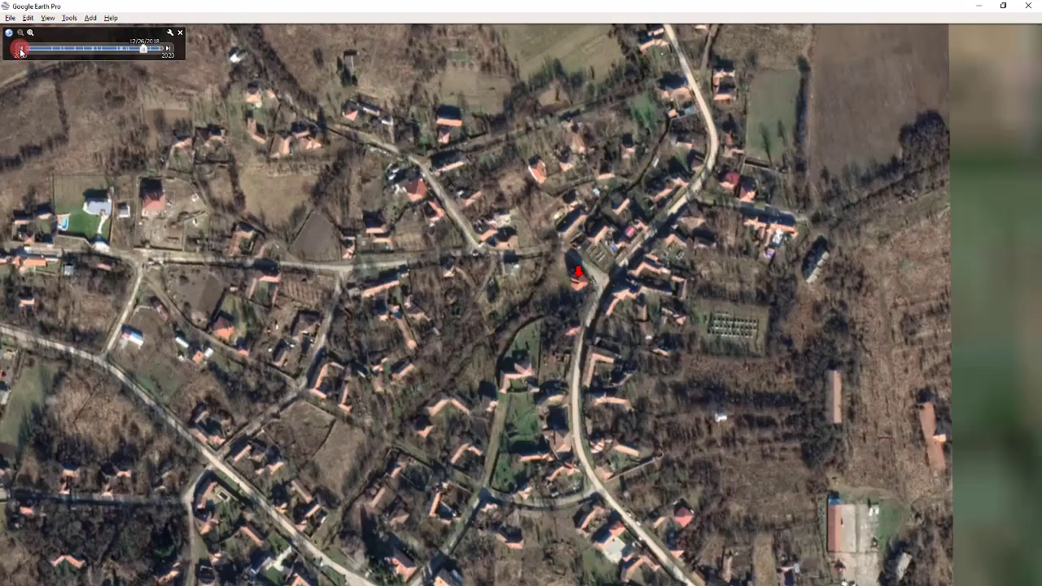
pyautogui.scroll(2, 576, 264)
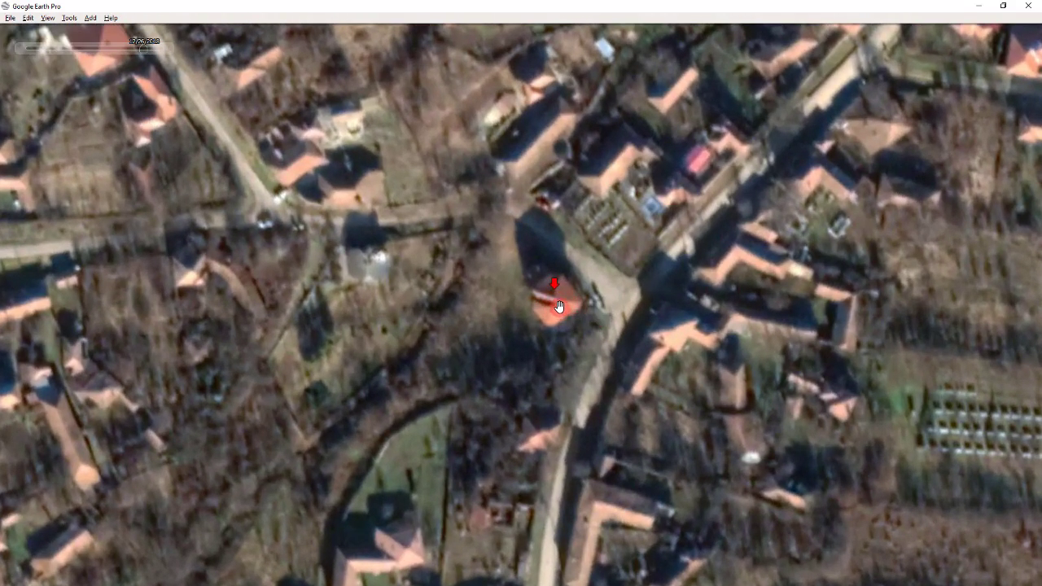
pyautogui.click(51, 18)
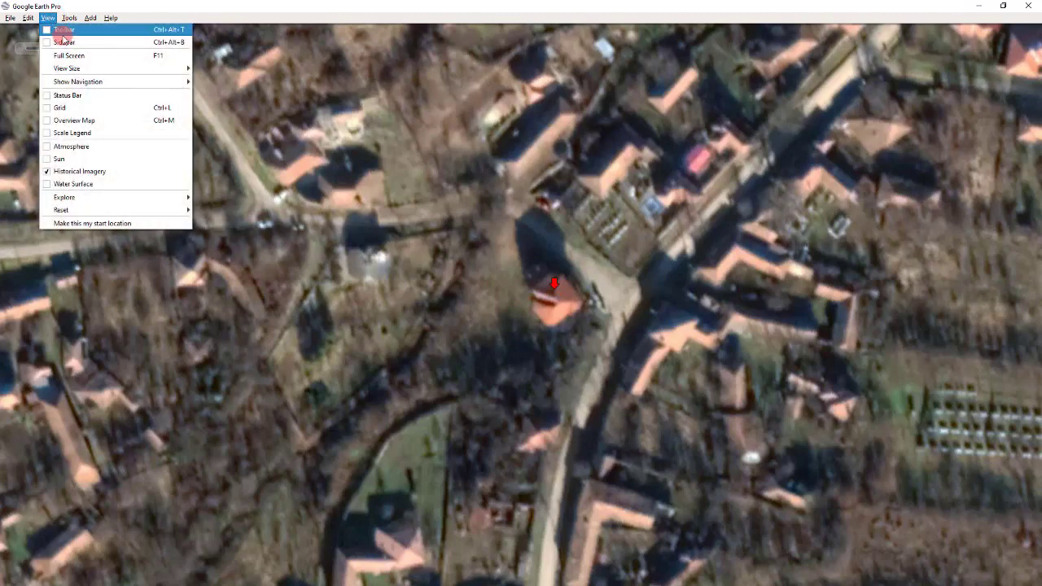
pyautogui.click(63, 33)
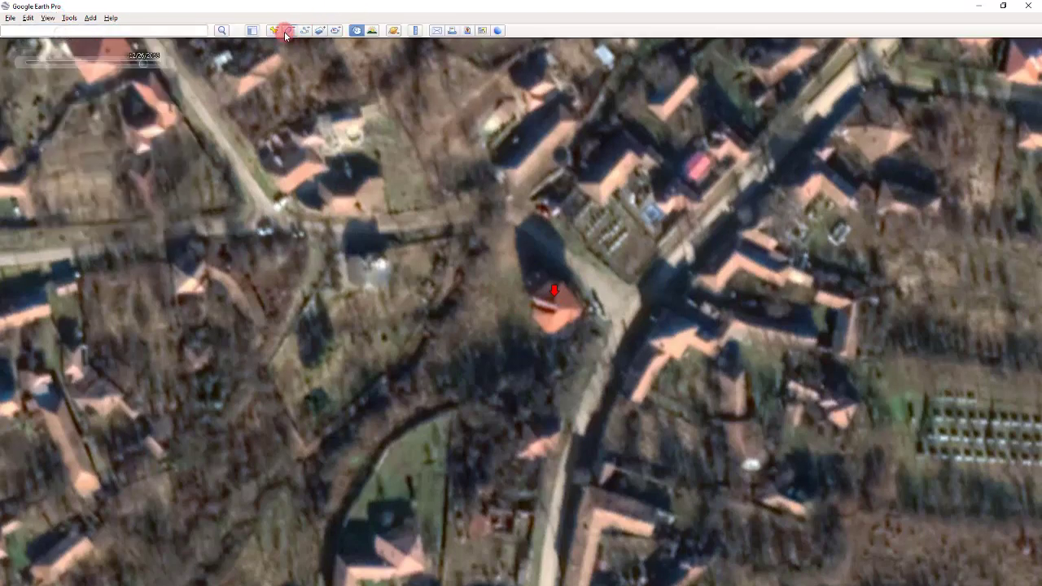
# Measure the offset in centimetres from the red arrow placemark to its reference point on the building's roof in the 2018 imagery.
pyautogui.click(415, 30)
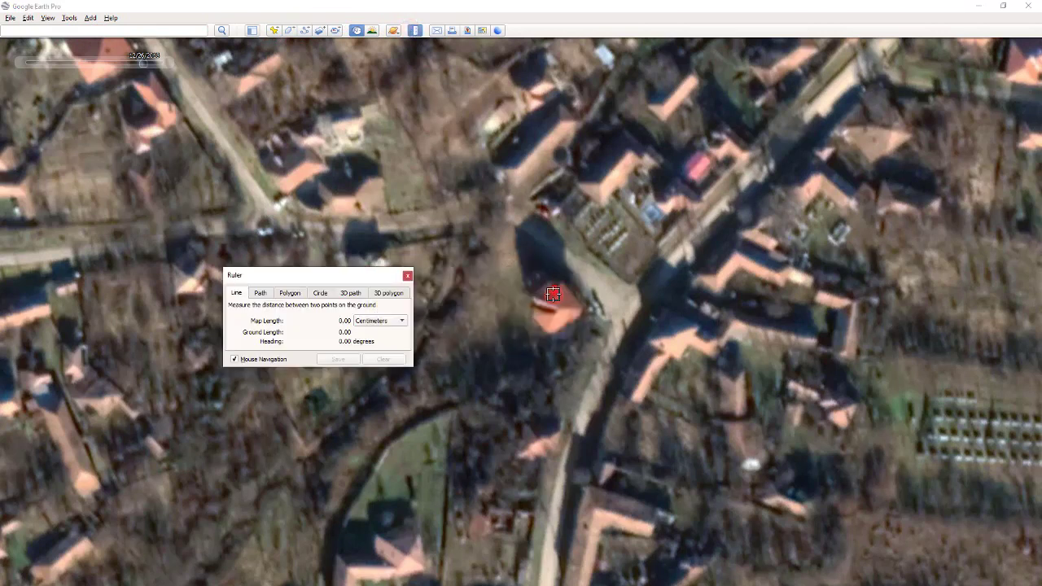
pyautogui.click(553, 294)
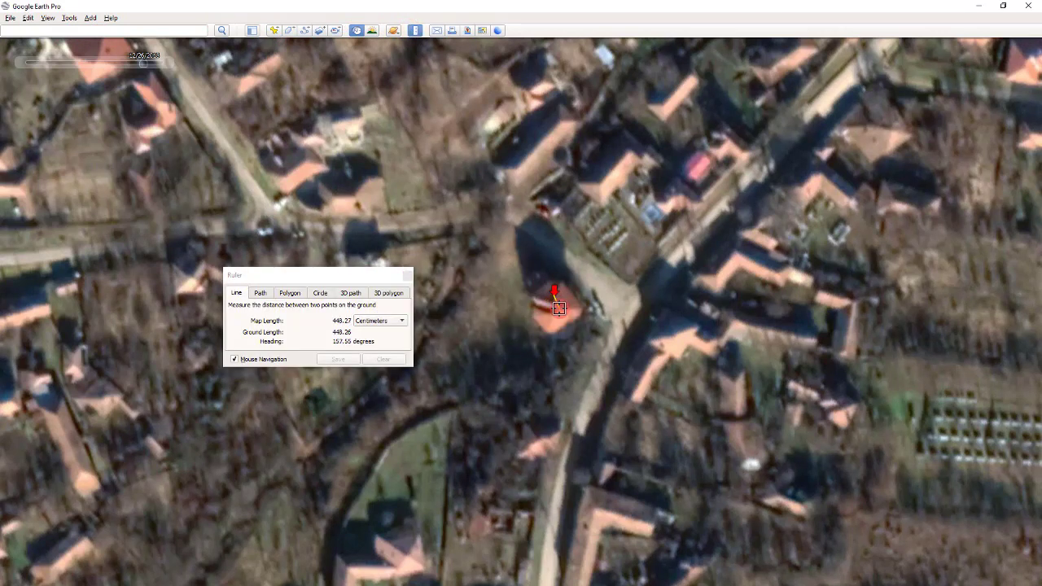
pyautogui.click(409, 276)
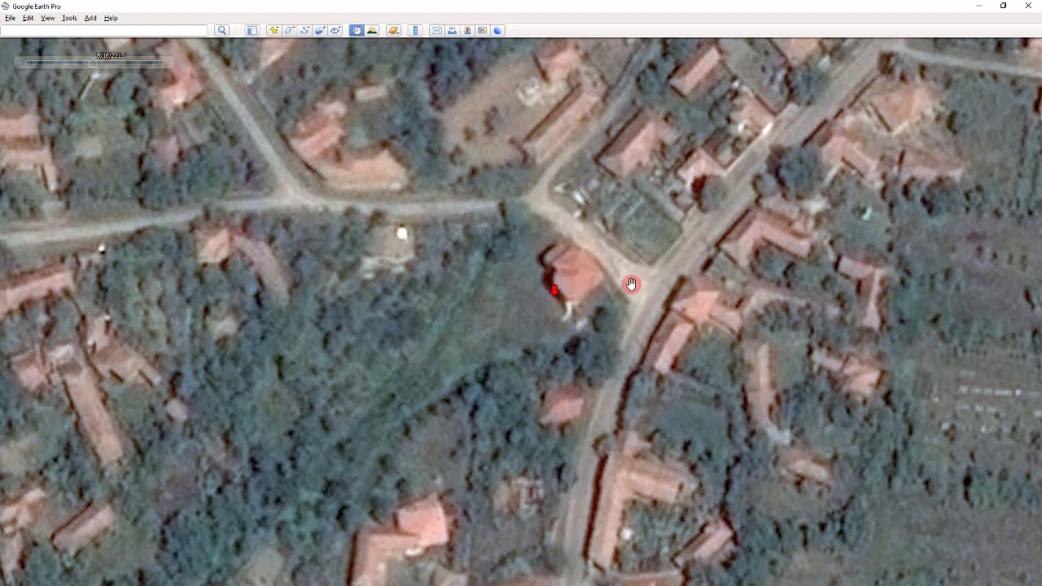
# Measure in centimetres the offset between the red arrow placemark and its reference point on the roof in the August 2013 imagery, and close the ruler.
pyautogui.scroll(2, 631, 284)
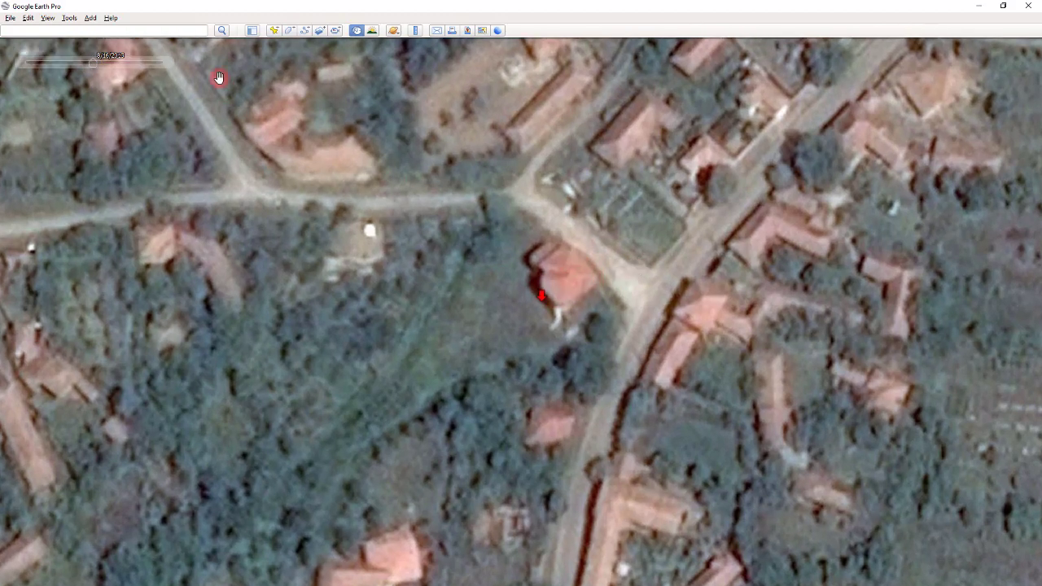
pyautogui.click(416, 33)
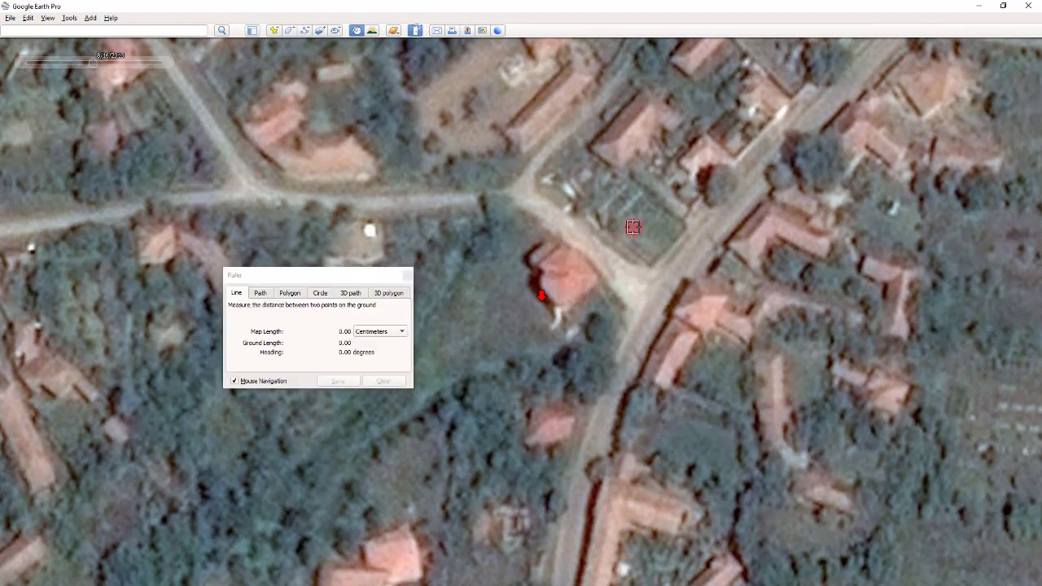
pyautogui.scroll(2, 640, 236)
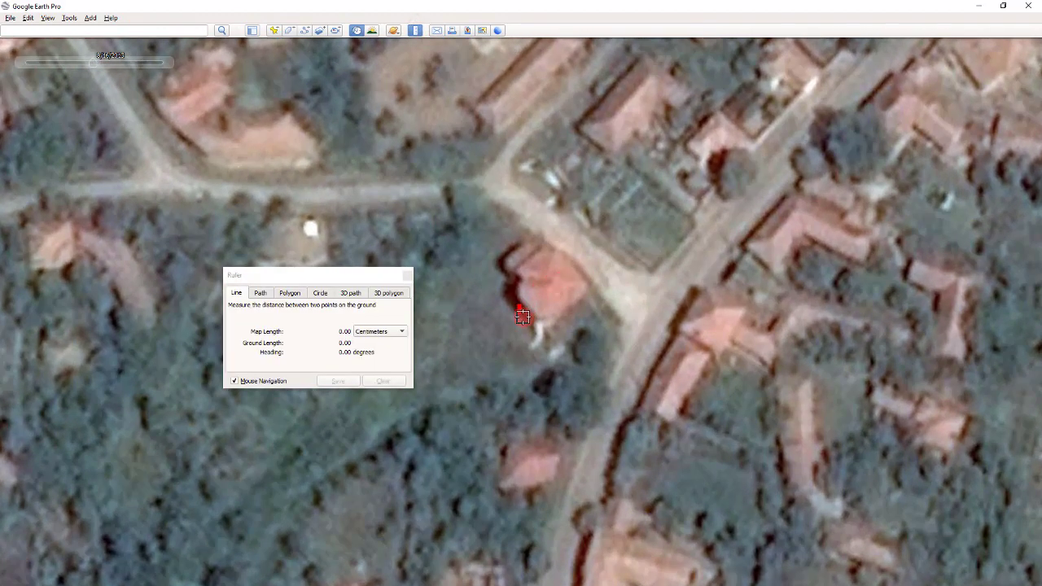
pyautogui.click(522, 316)
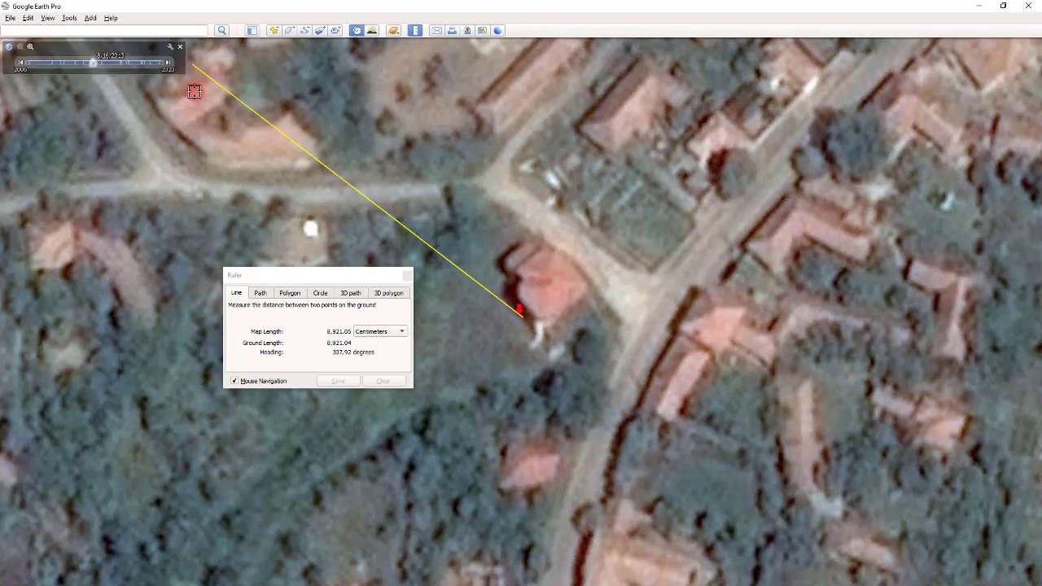
pyautogui.rightClick(569, 315)
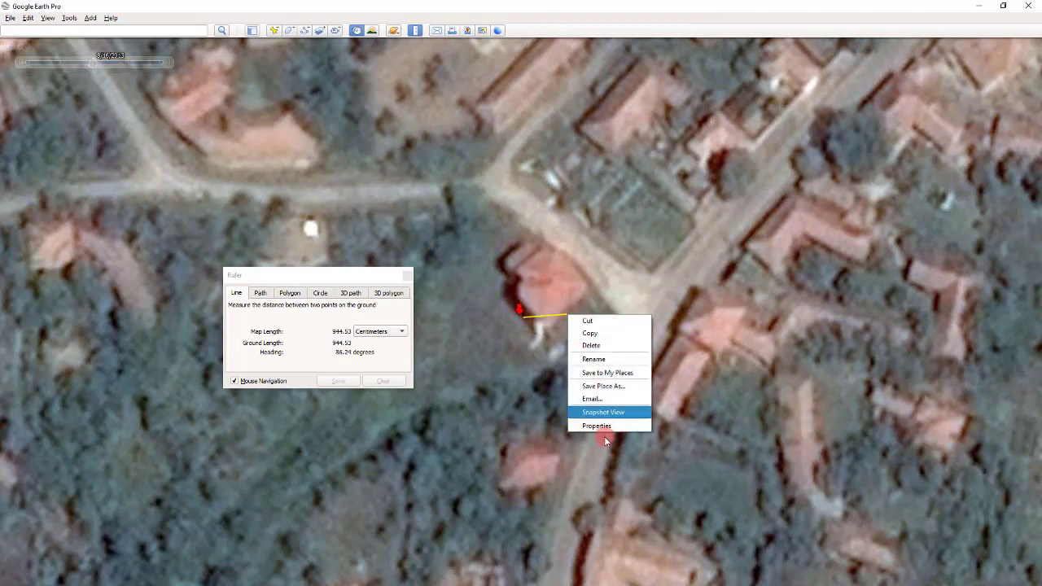
pyautogui.click(546, 295)
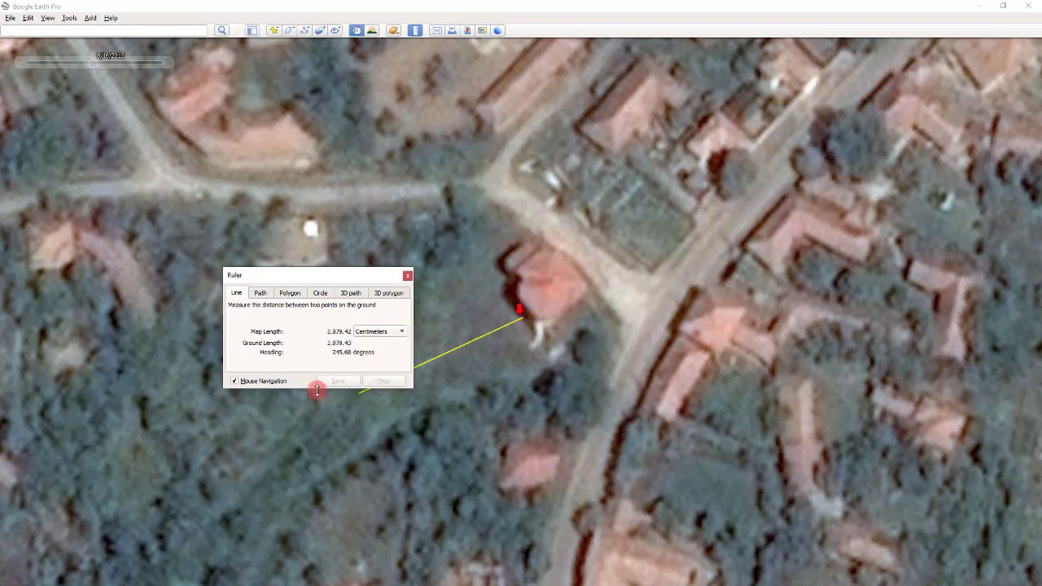
pyautogui.click(400, 284)
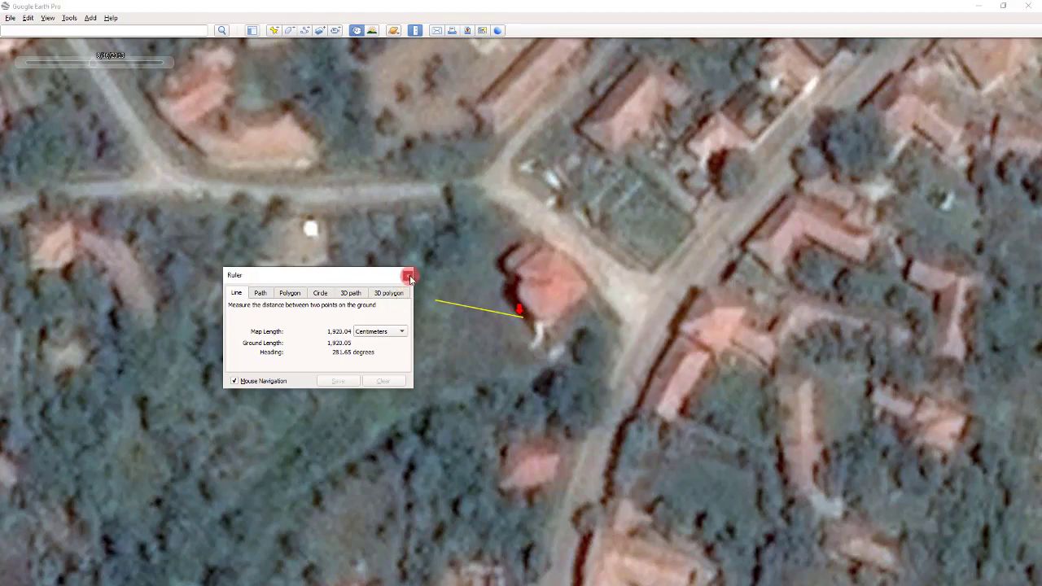
# Step the historical imagery back from August 2013 to 11/19/2006, and bring it forward to 4/17/2009.
pyautogui.scroll(-3, 621, 295)
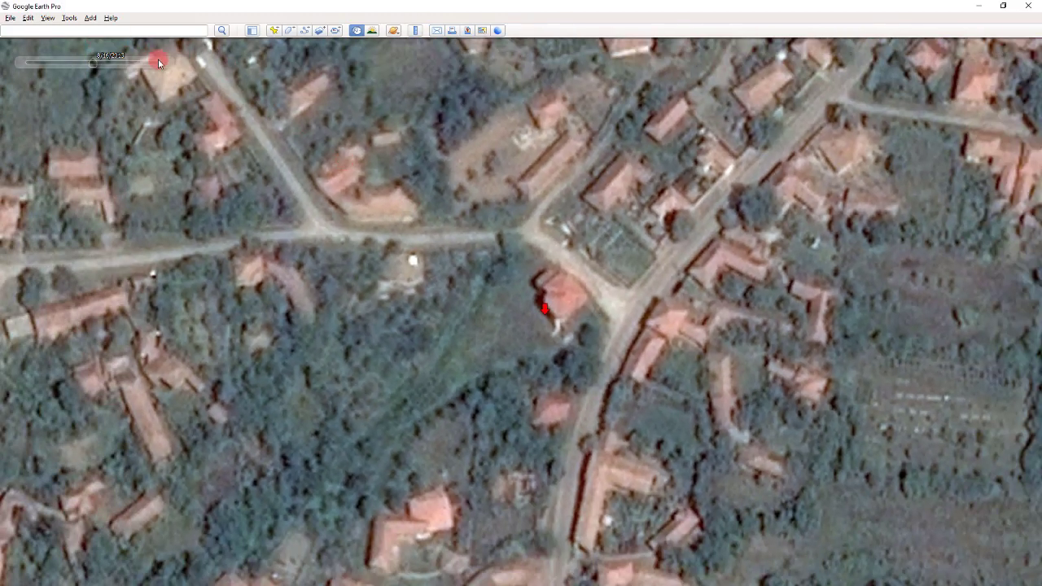
pyautogui.click(23, 64)
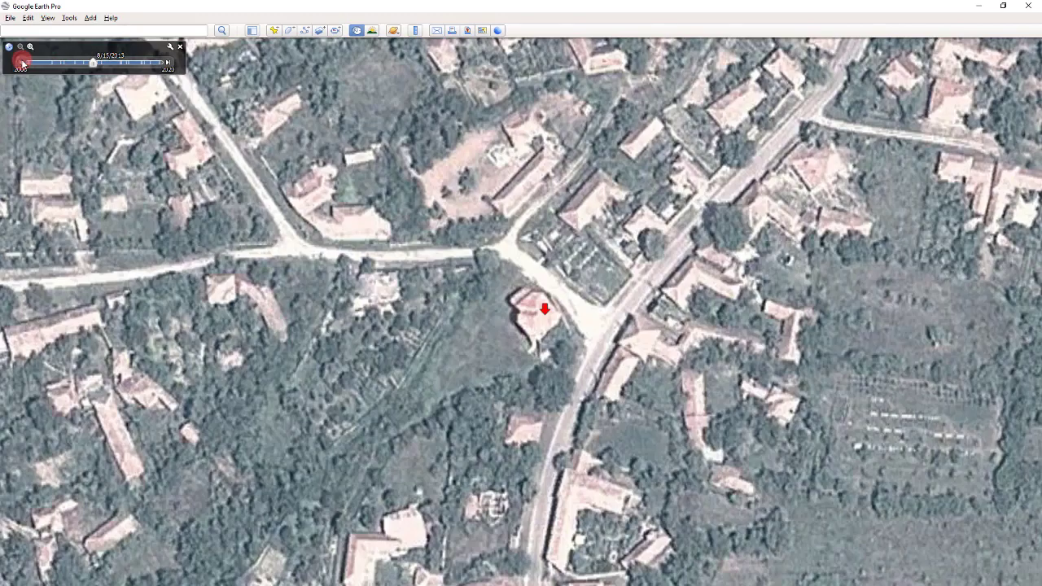
pyautogui.click(22, 63)
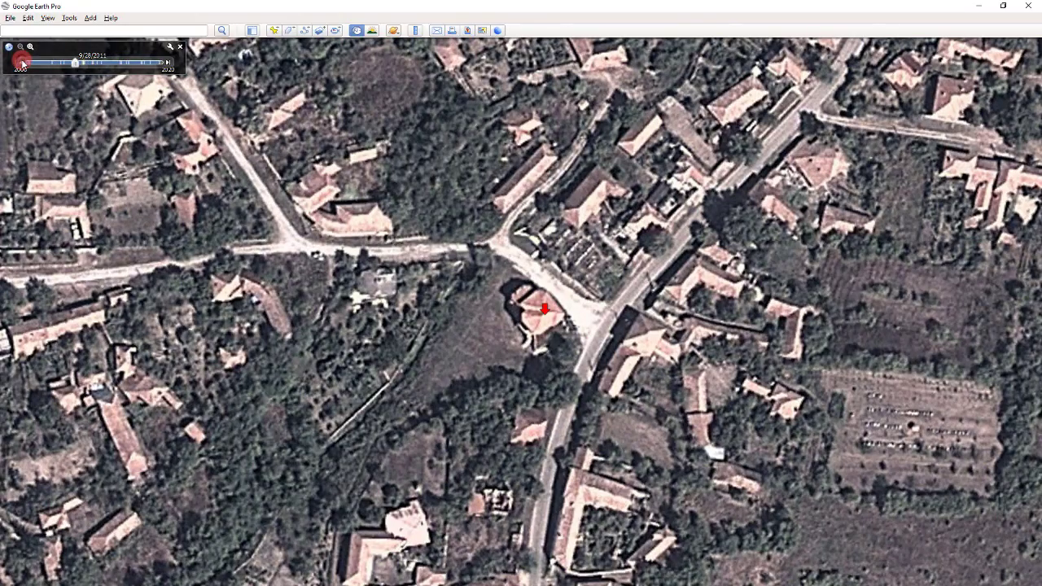
pyautogui.click(22, 64)
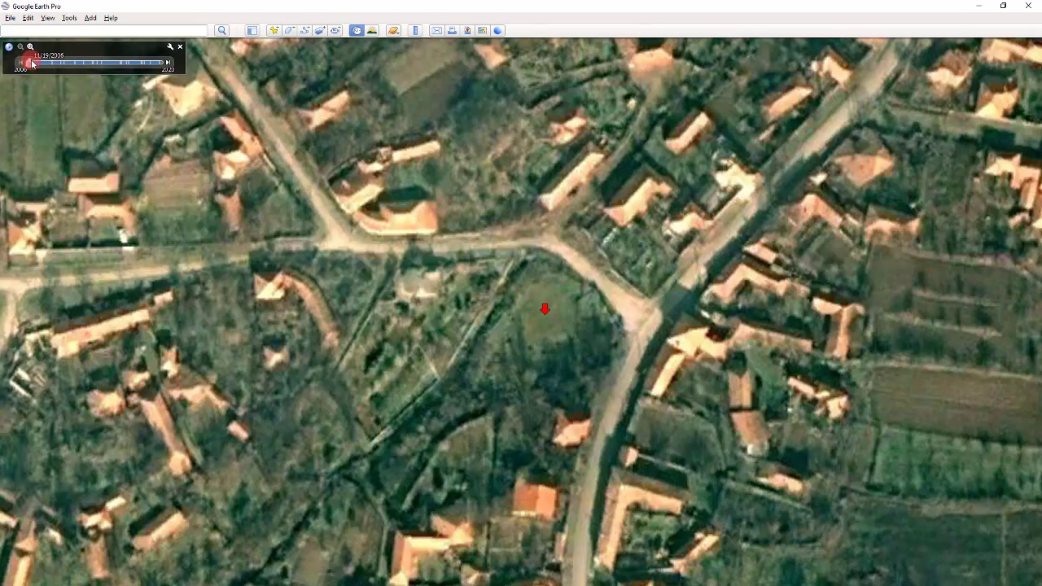
pyautogui.moveTo(31, 63); pyautogui.dragTo(159, 64)
pyautogui.click(165, 63)
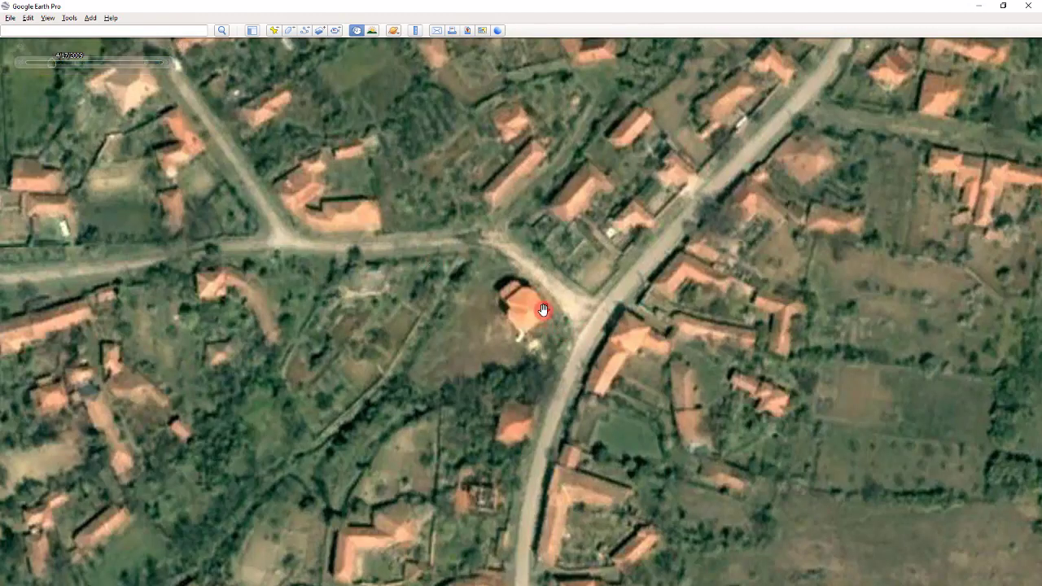
# Examine the red arrow's position relative to the building's roof and the surrounding village in the April 2009 imagery.
pyautogui.scroll(2, 542, 310)
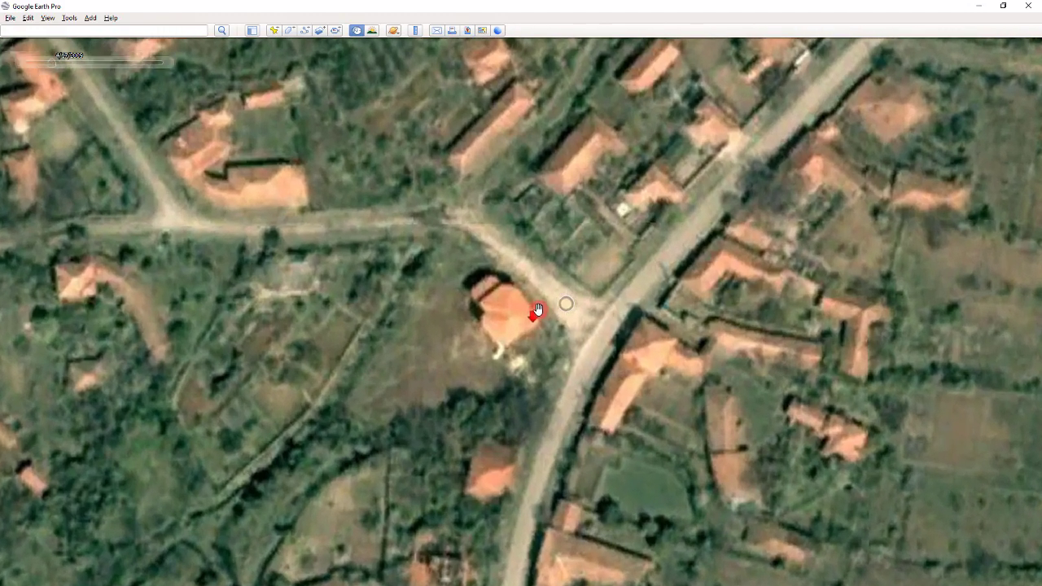
pyautogui.scroll(1, 512, 324)
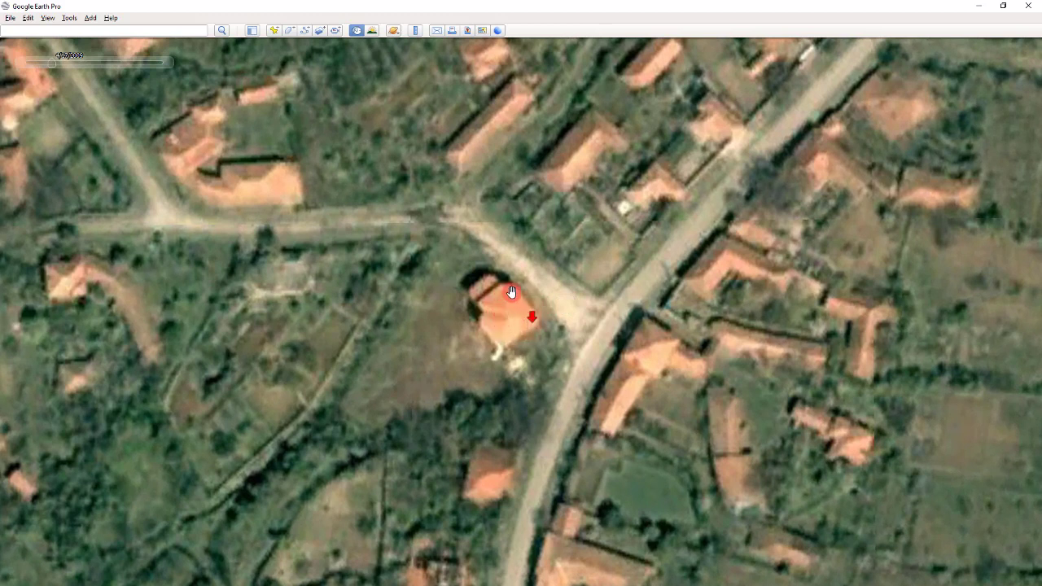
pyautogui.scroll(1, 552, 326)
pyautogui.scroll(-3, 639, 336)
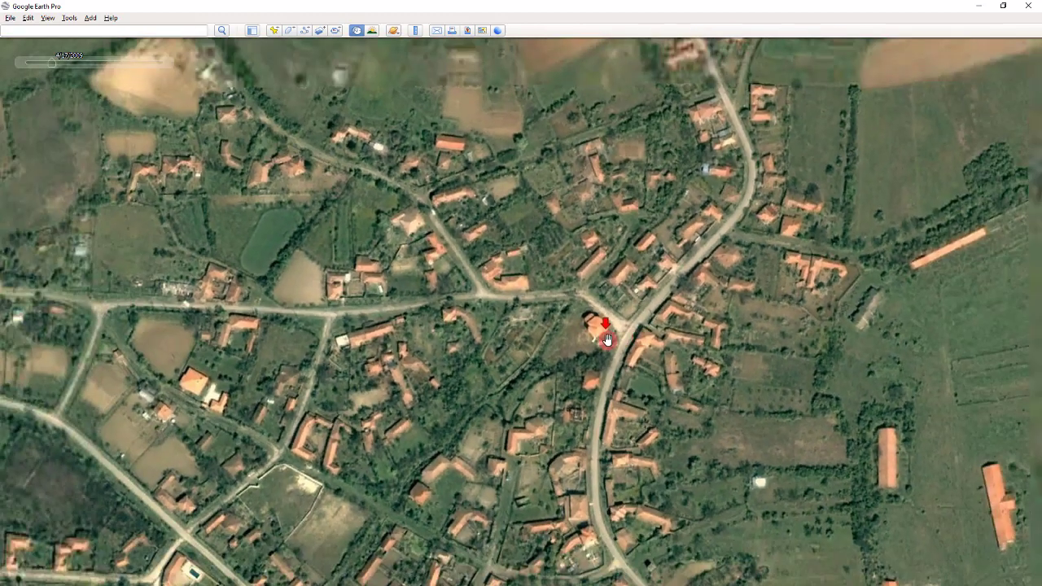
pyautogui.scroll(-2, 490, 318)
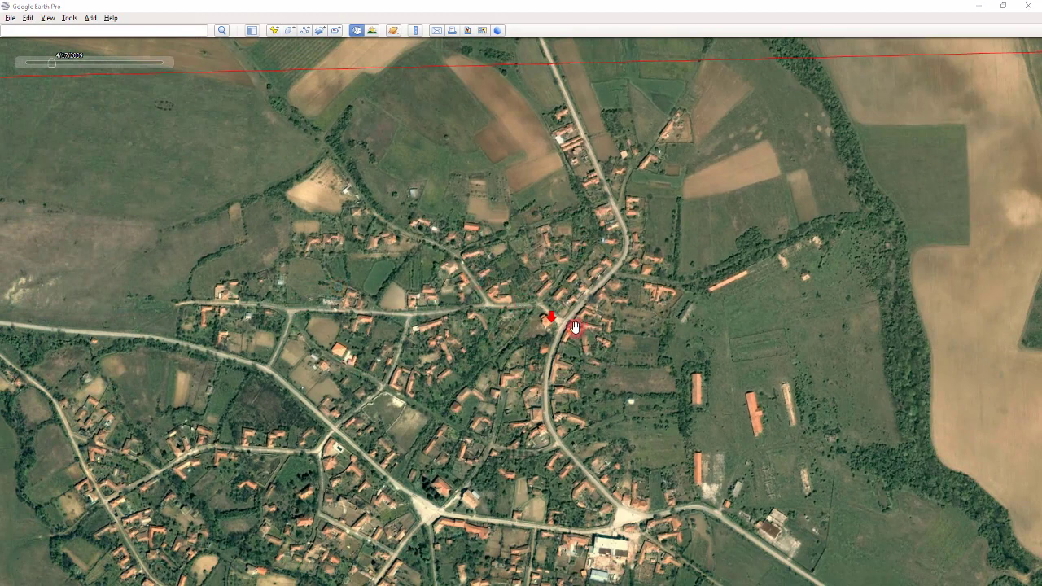
pyautogui.scroll(3, 575, 326)
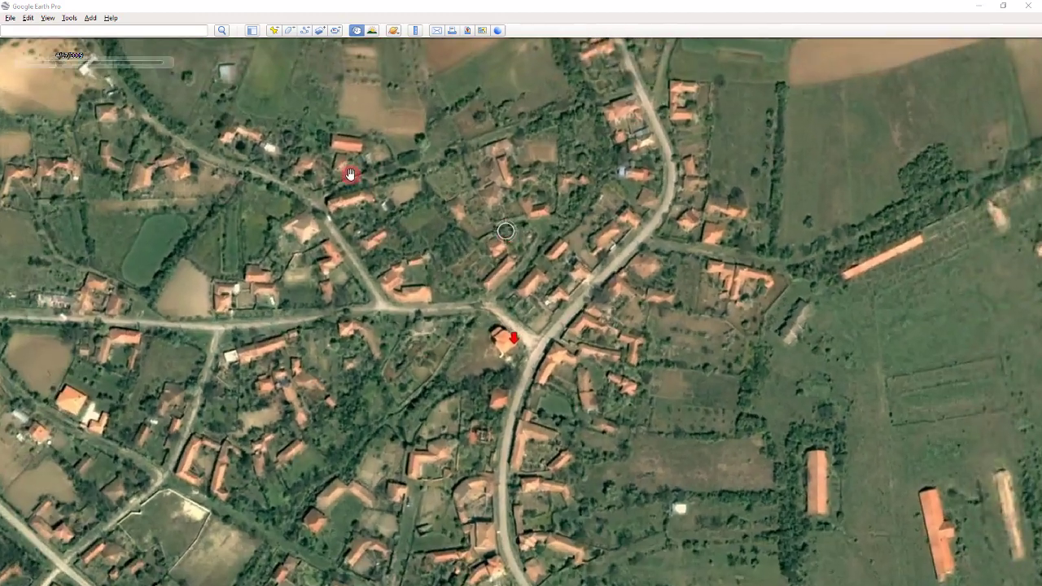
# Switch the historical imagery to 10/24/2020 and examine the red arrow's position on the building's roof beside the junction.
pyautogui.moveTo(61, 60)
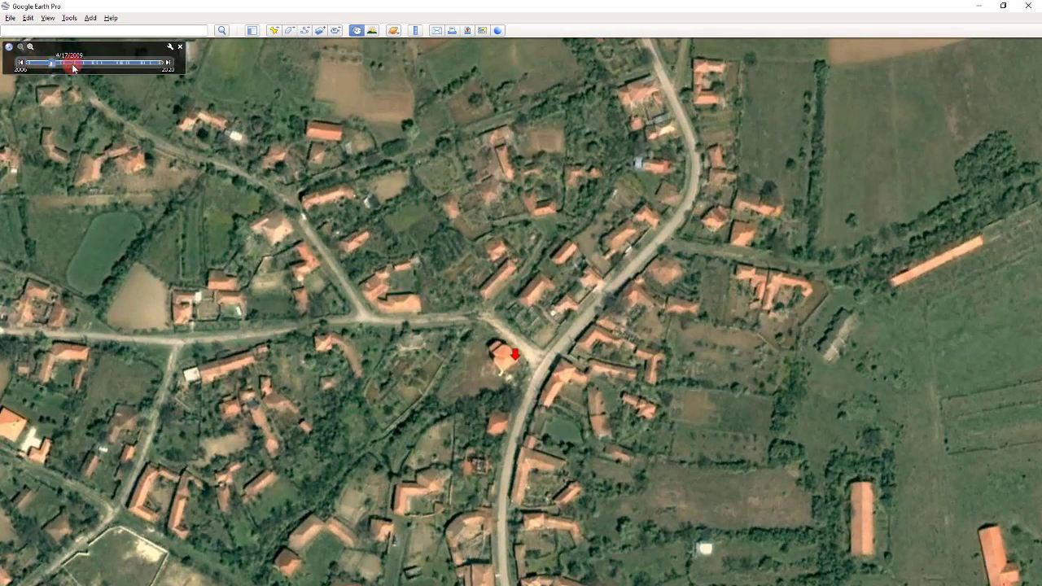
pyautogui.scroll(-3, 576, 201)
pyautogui.scroll(-2, 575, 201)
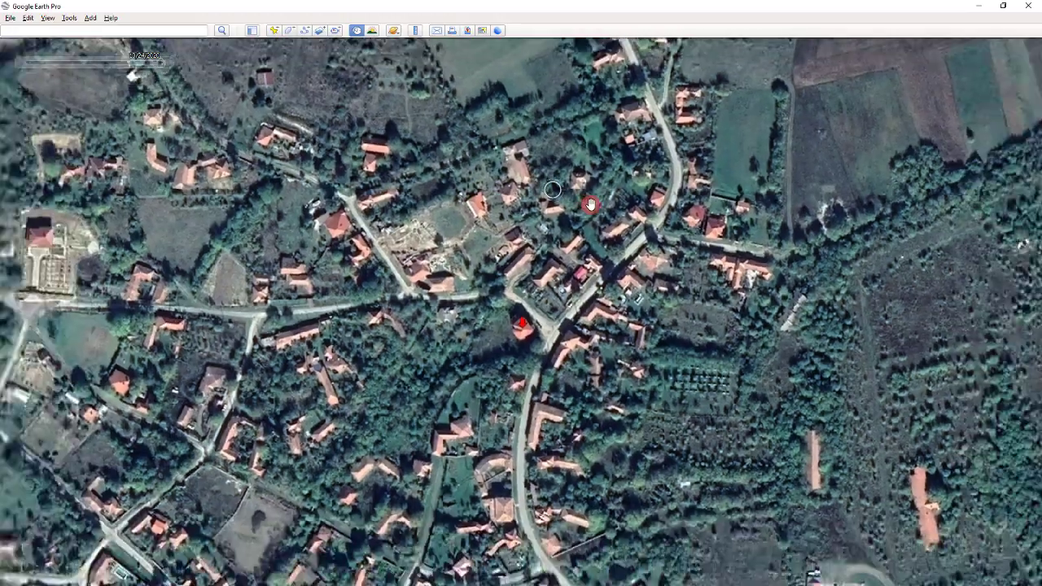
pyautogui.scroll(3, 576, 201)
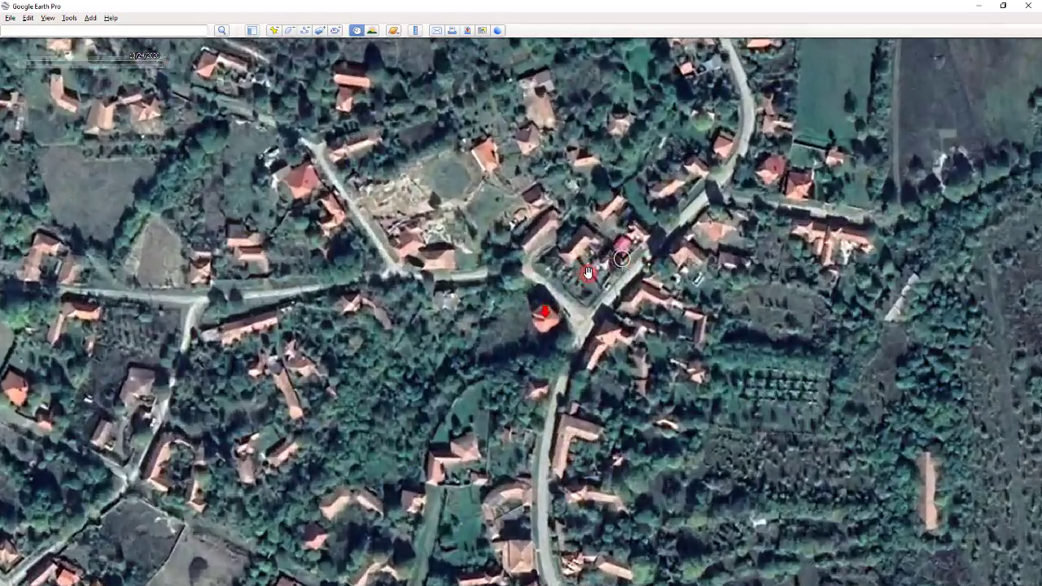
pyautogui.scroll(-3, 590, 271)
pyautogui.scroll(4, 592, 301)
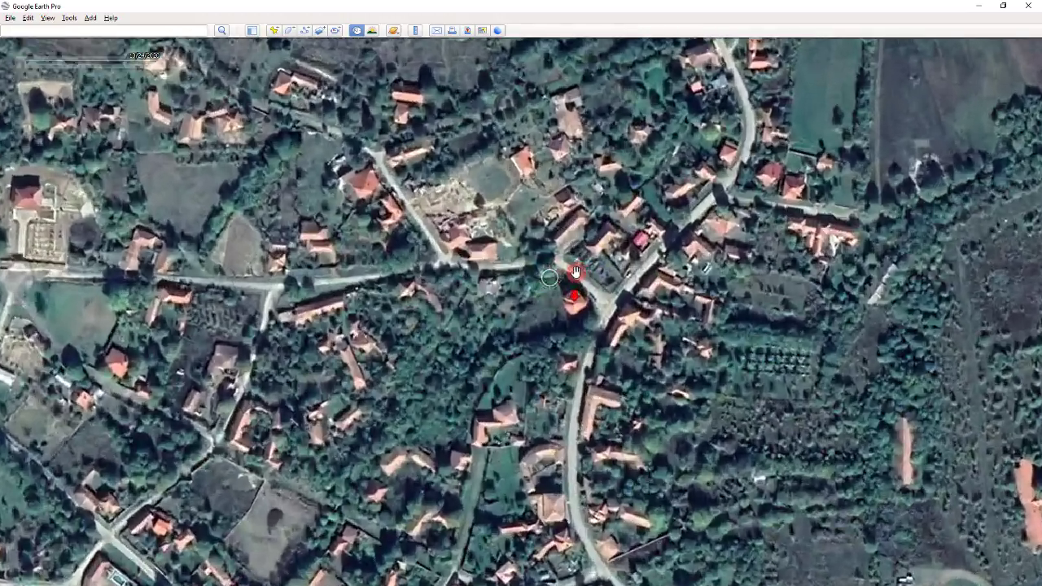
pyautogui.scroll(-3, 594, 317)
pyautogui.scroll(3, 502, 280)
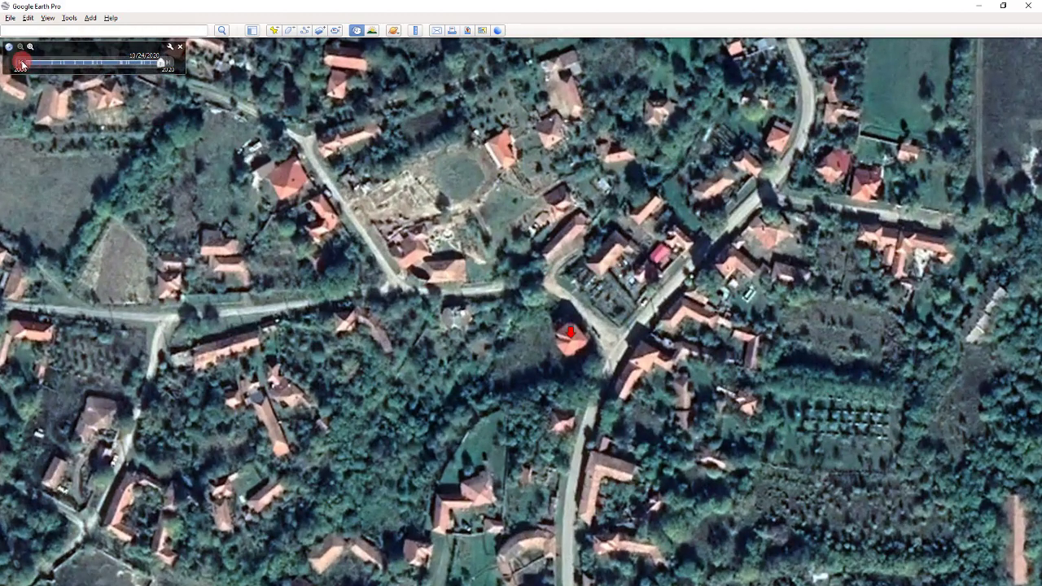
# Step the historical imagery back through 10/27/2019 to December 2018 and inspect the red arrow against the building's roof.
pyautogui.click(21, 65)
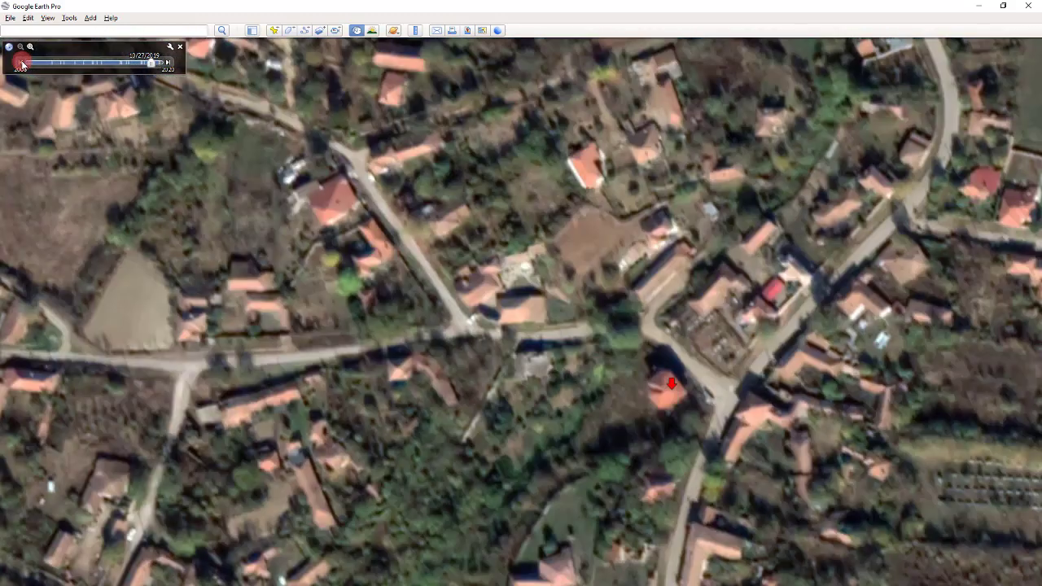
pyautogui.click(21, 64)
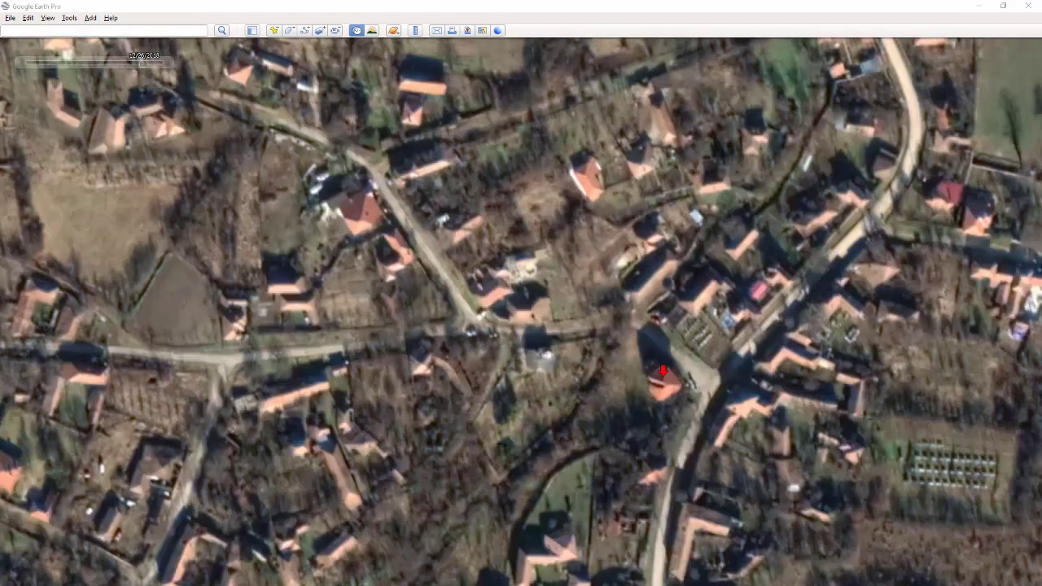
pyautogui.scroll(3, 732, 407)
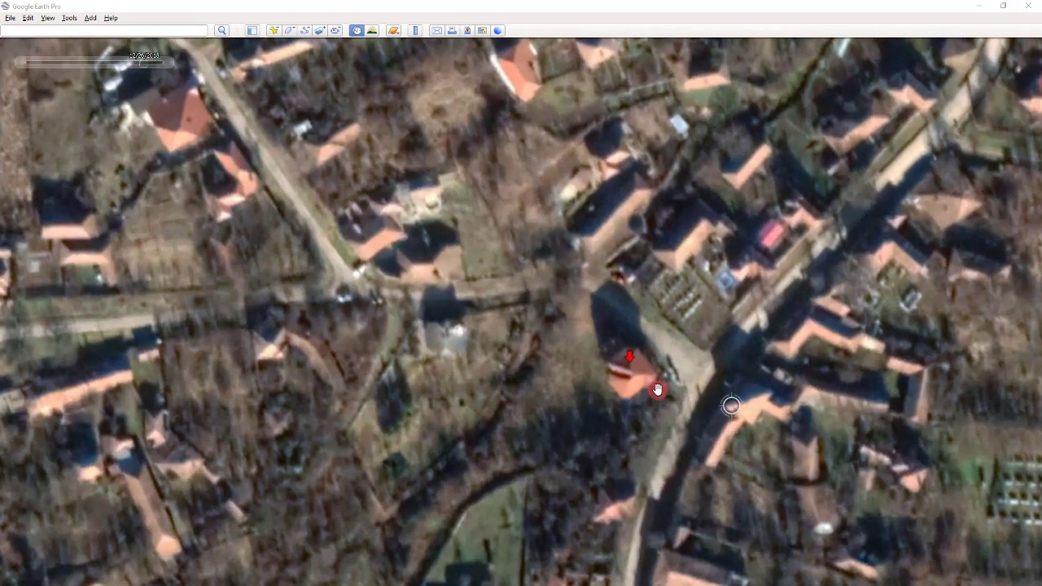
pyautogui.scroll(-3, 629, 370)
pyautogui.scroll(-2, 634, 356)
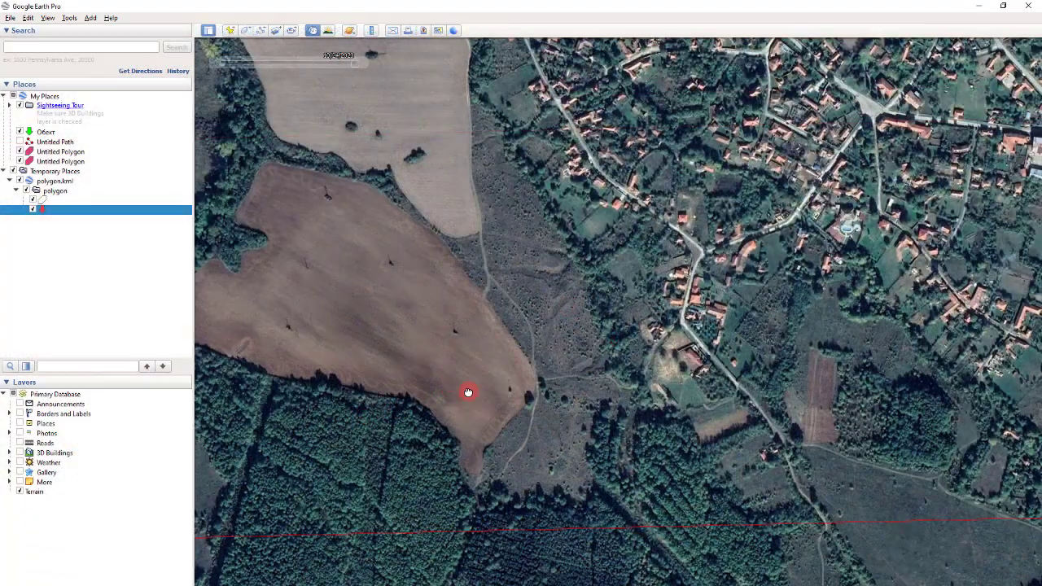
# Create a new path with a white line colour and save it in the polygon folder.
pyautogui.moveTo(468, 392); pyautogui.dragTo(497, 427)
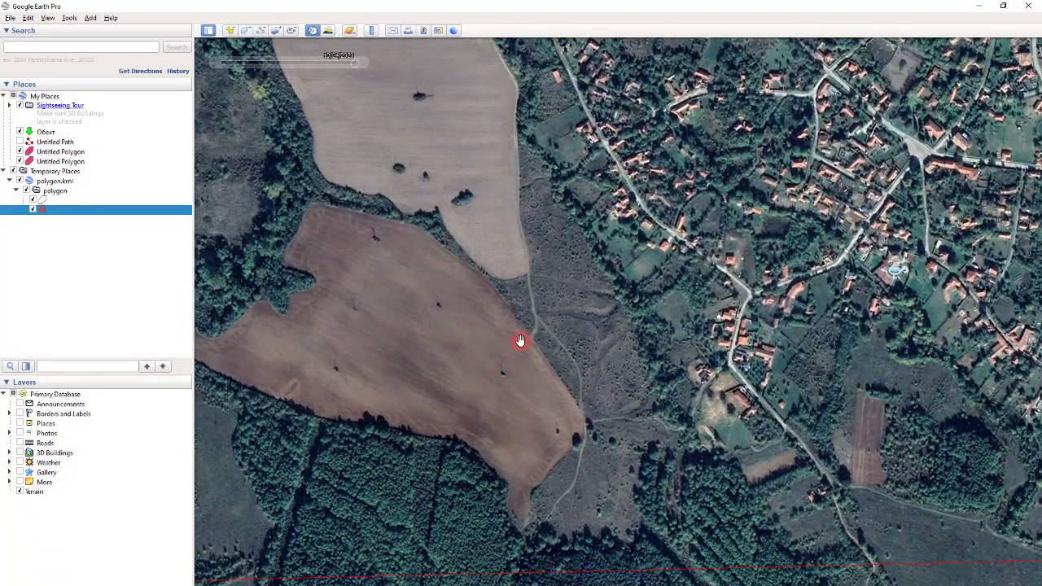
pyautogui.click(51, 18)
pyautogui.moveTo(89, 18)
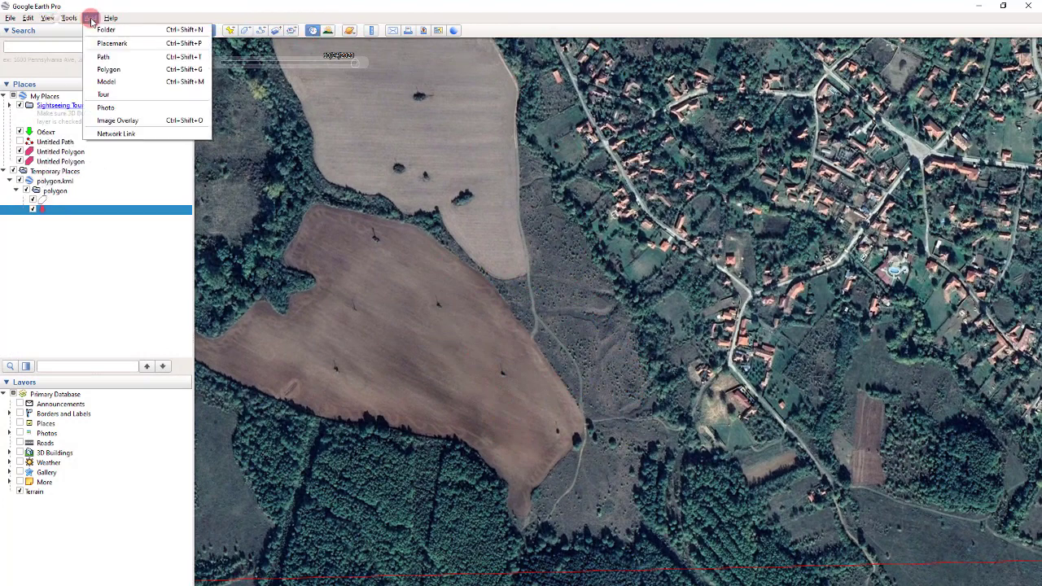
pyautogui.click(111, 57)
pyautogui.click(111, 57)
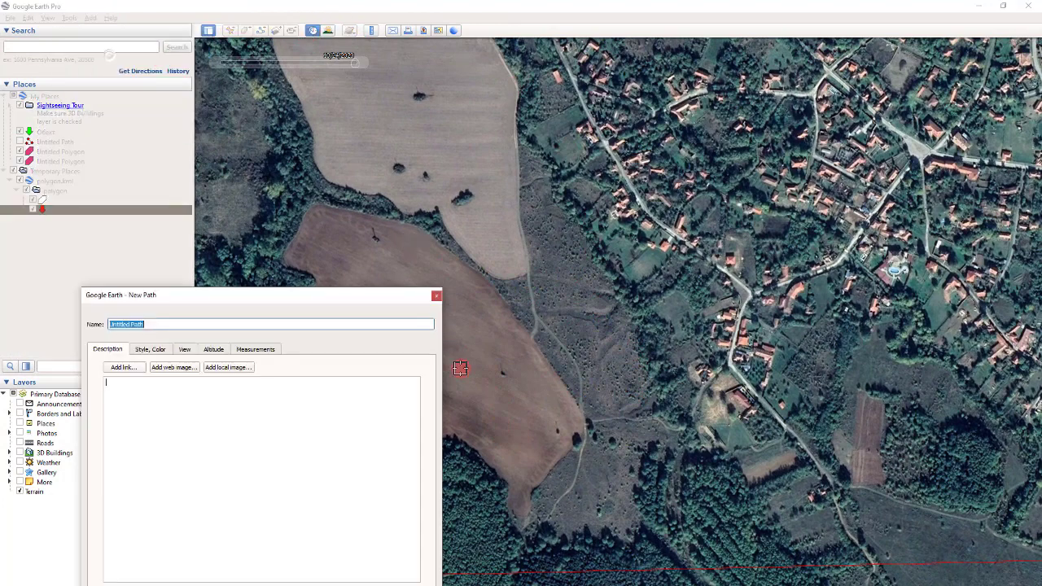
pyautogui.click(143, 349)
pyautogui.click(135, 385)
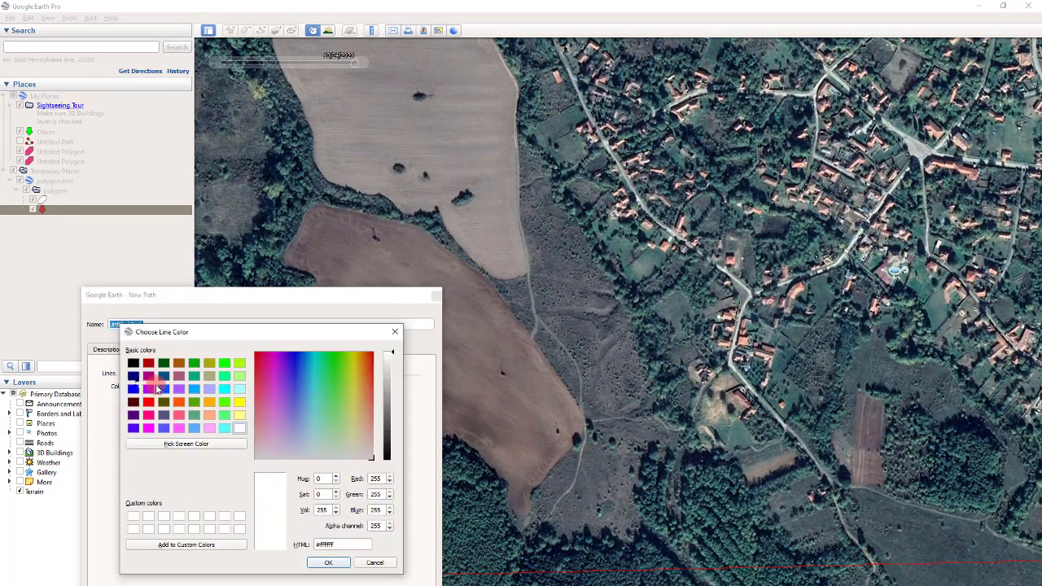
pyautogui.click(339, 562)
pyautogui.click(363, 577)
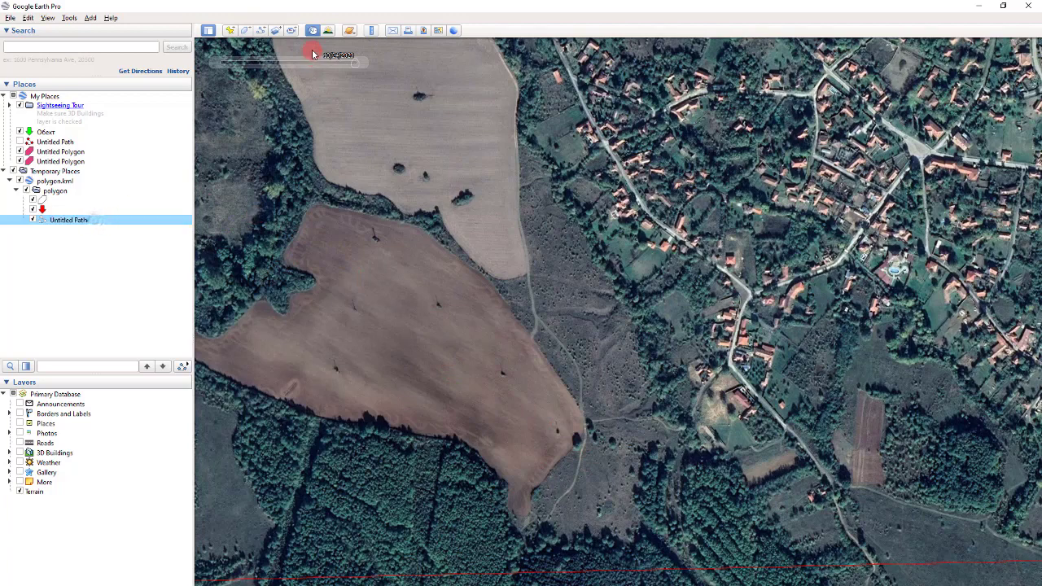
# Start another new path in the polygon folder, keeping the fields and the village uncovered for drawing.
pyautogui.click(371, 304)
pyautogui.click(58, 221)
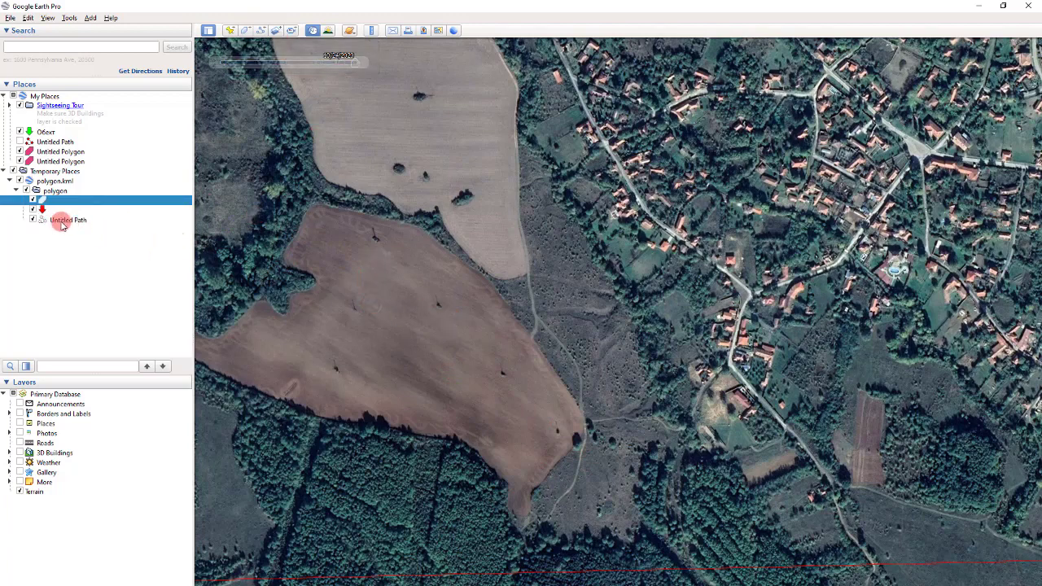
pyautogui.rightClick(58, 222)
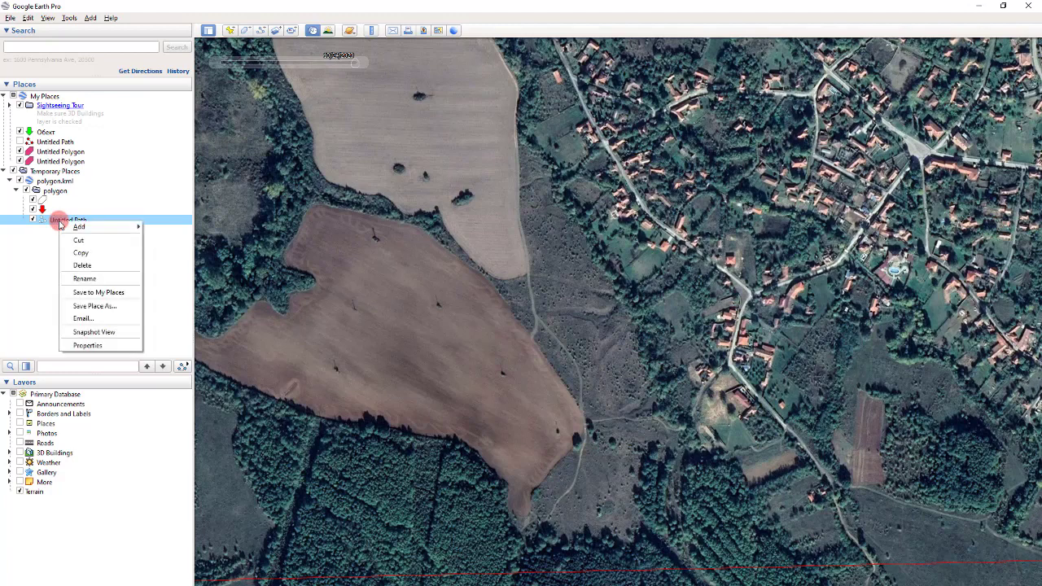
pyautogui.moveTo(114, 227)
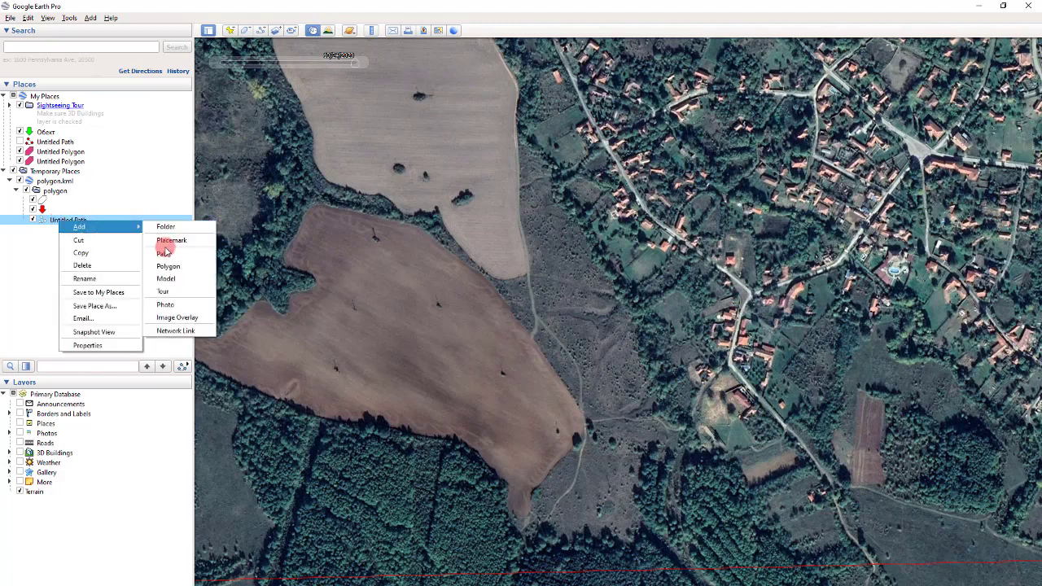
pyautogui.click(164, 253)
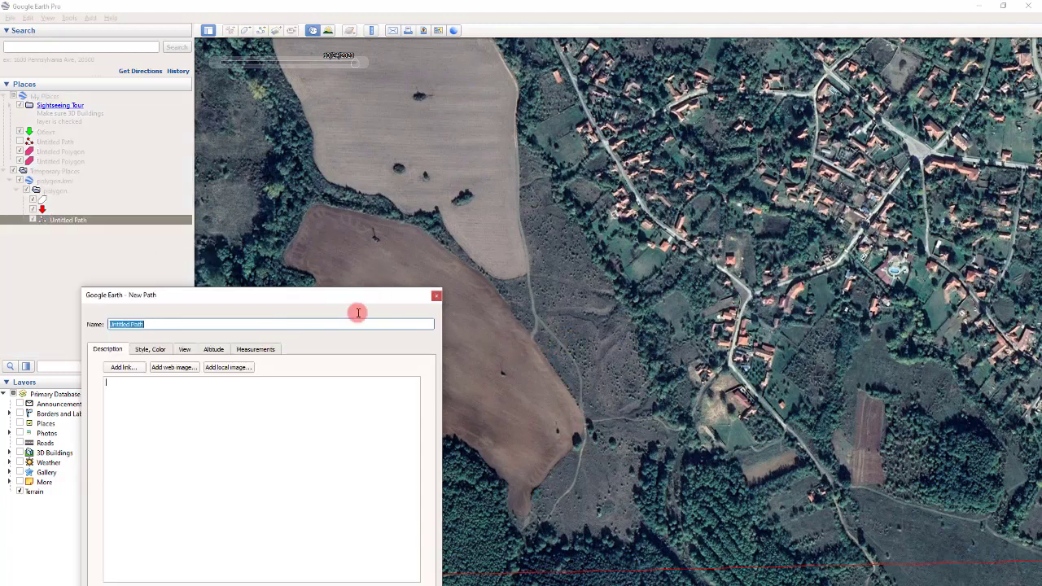
pyautogui.moveTo(335, 299); pyautogui.dragTo(186, 301)
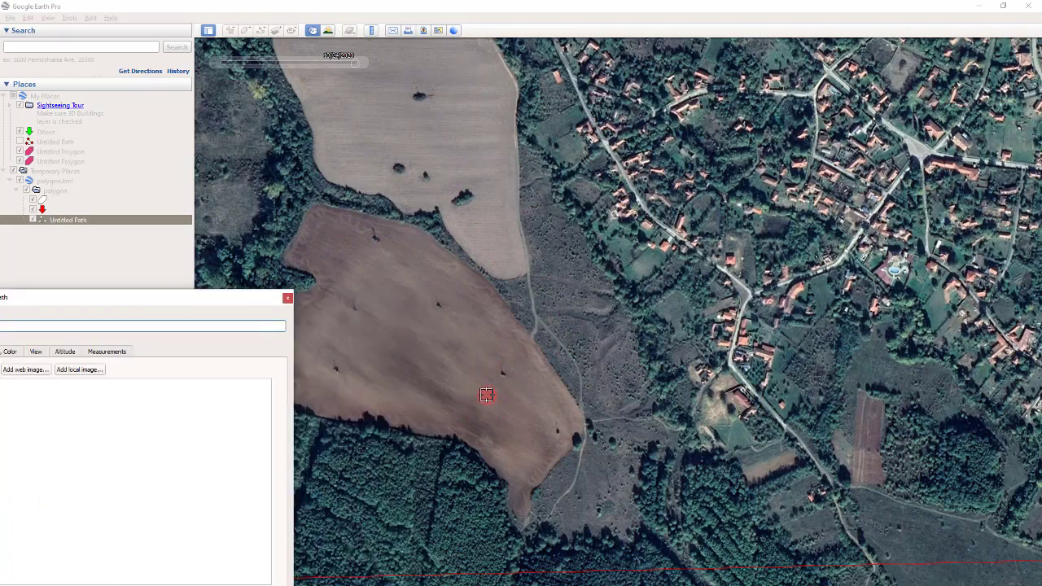
# Compare the fields west of the village between the 10/24/2020 and 11/19/2006 imagery, looking for a fixed reference feature.
pyautogui.scroll(5, 486, 395)
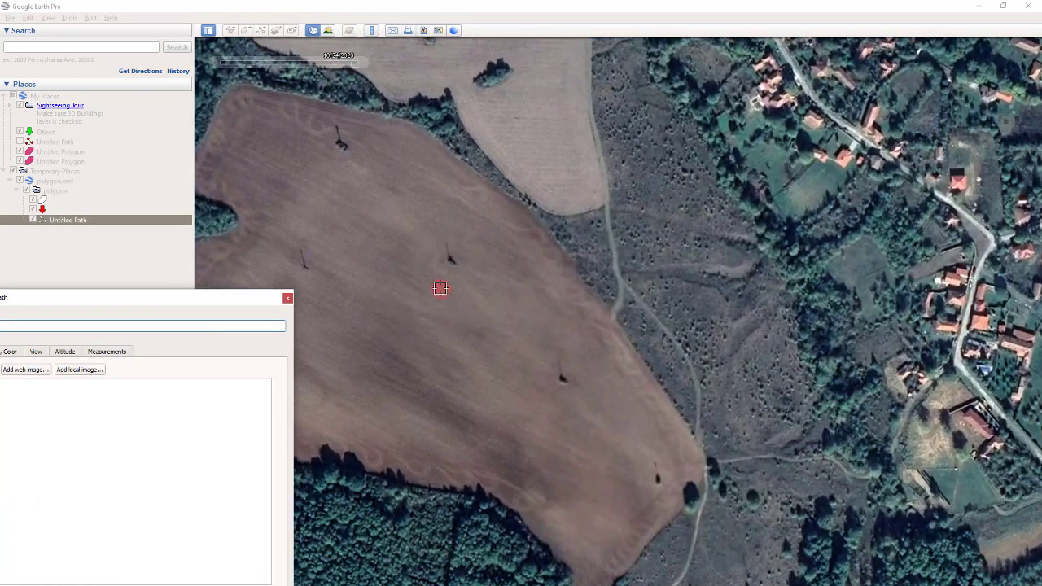
pyautogui.scroll(3, 440, 288)
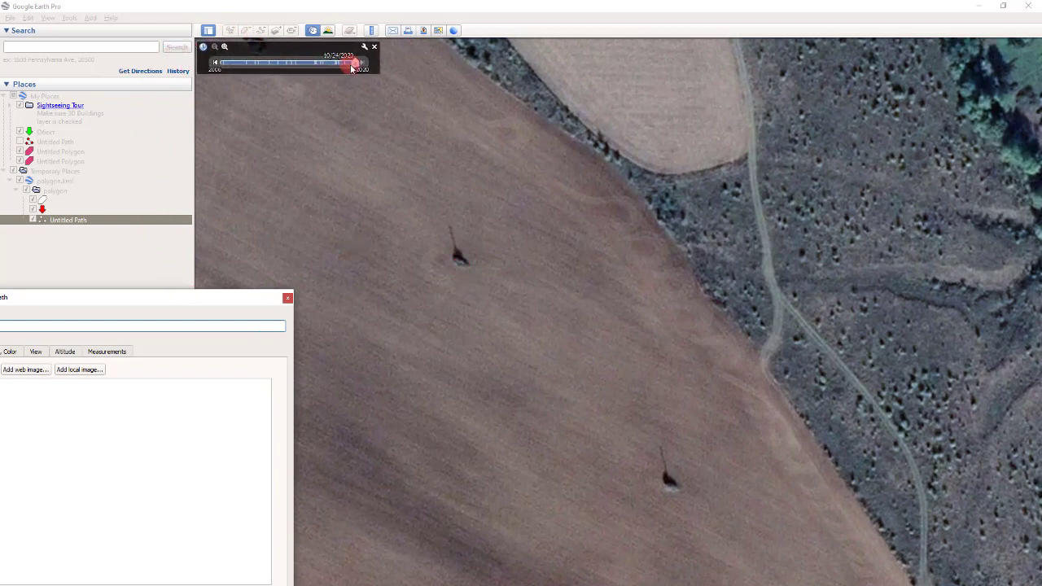
pyautogui.moveTo(356, 65); pyautogui.dragTo(428, 63)
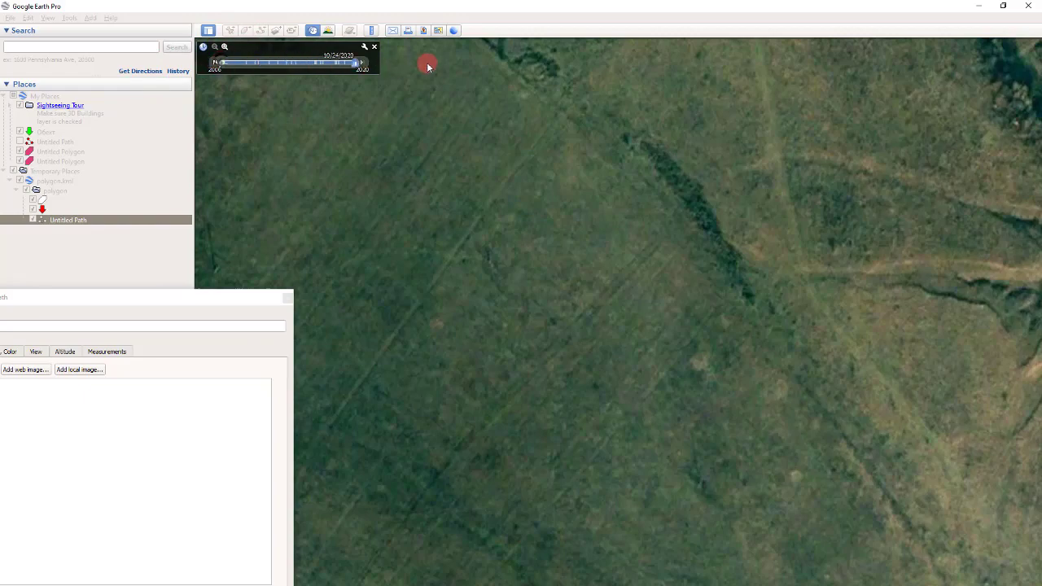
pyautogui.scroll(-3, 573, 218)
pyautogui.scroll(3, 868, 467)
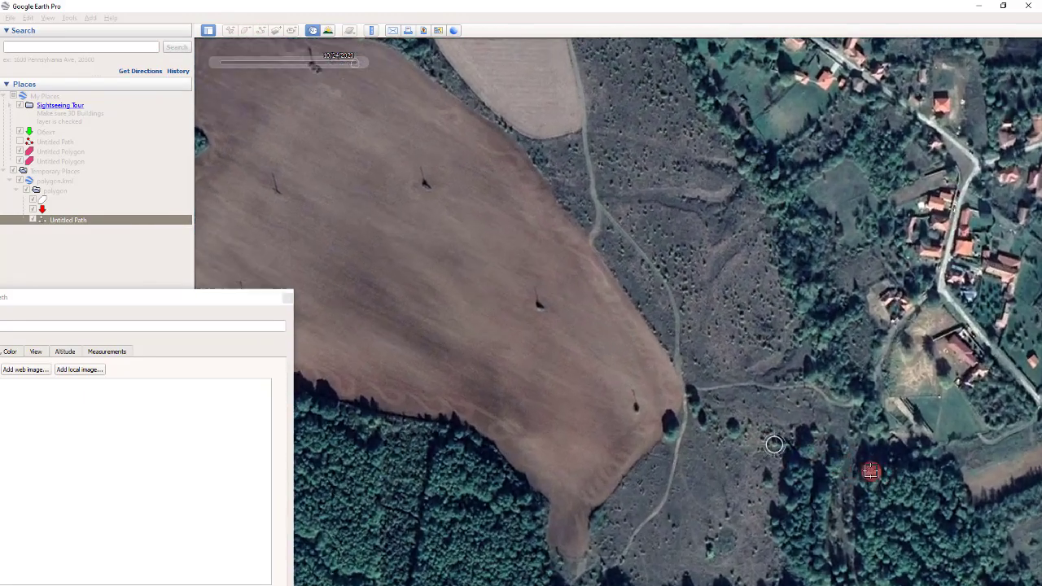
pyautogui.scroll(-1, 609, 484)
pyautogui.scroll(-3, 723, 464)
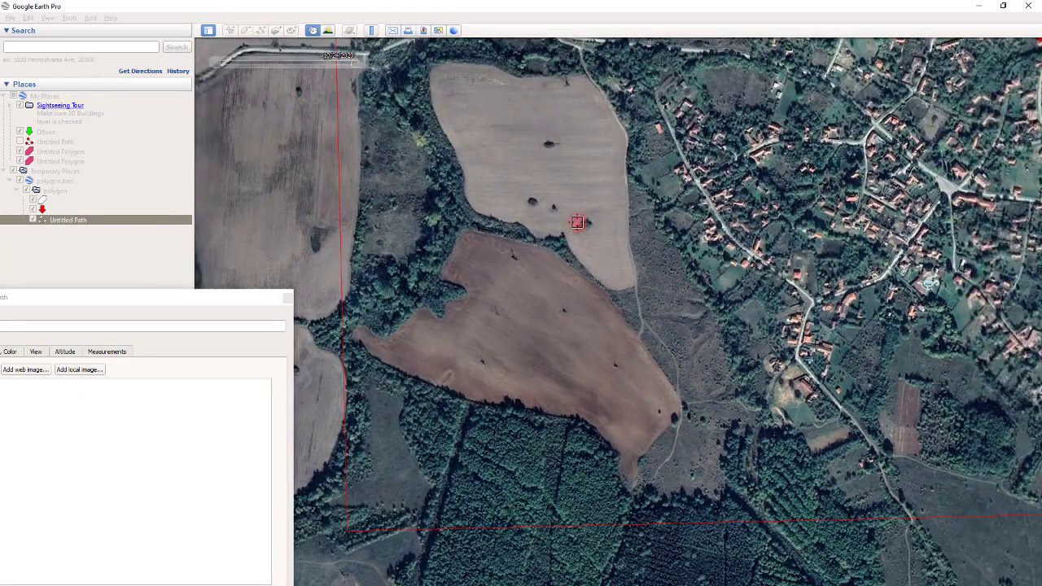
pyautogui.scroll(5, 525, 426)
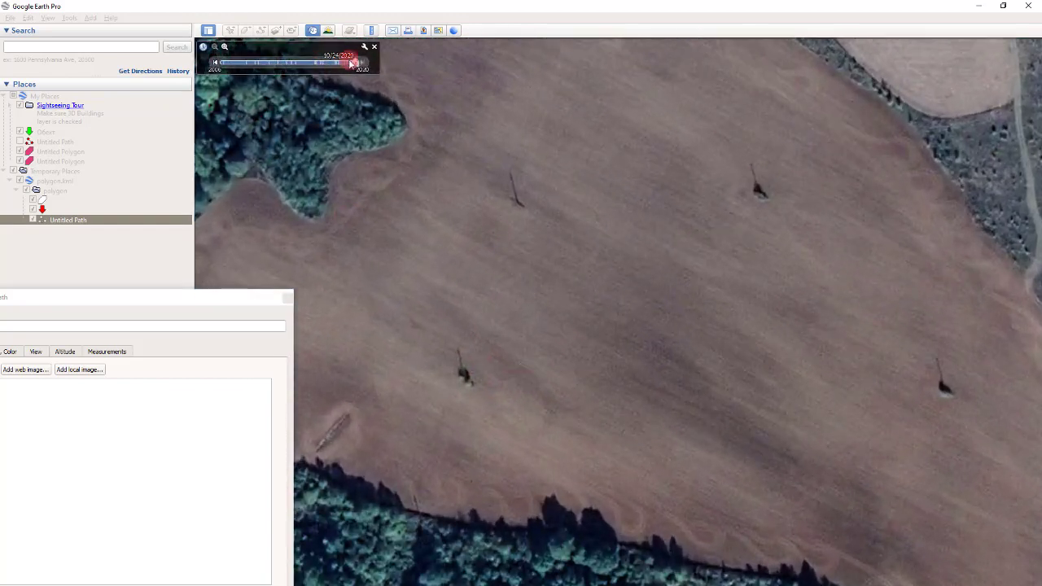
pyautogui.moveTo(341, 64); pyautogui.dragTo(157, 51)
pyautogui.scroll(-3, 509, 389)
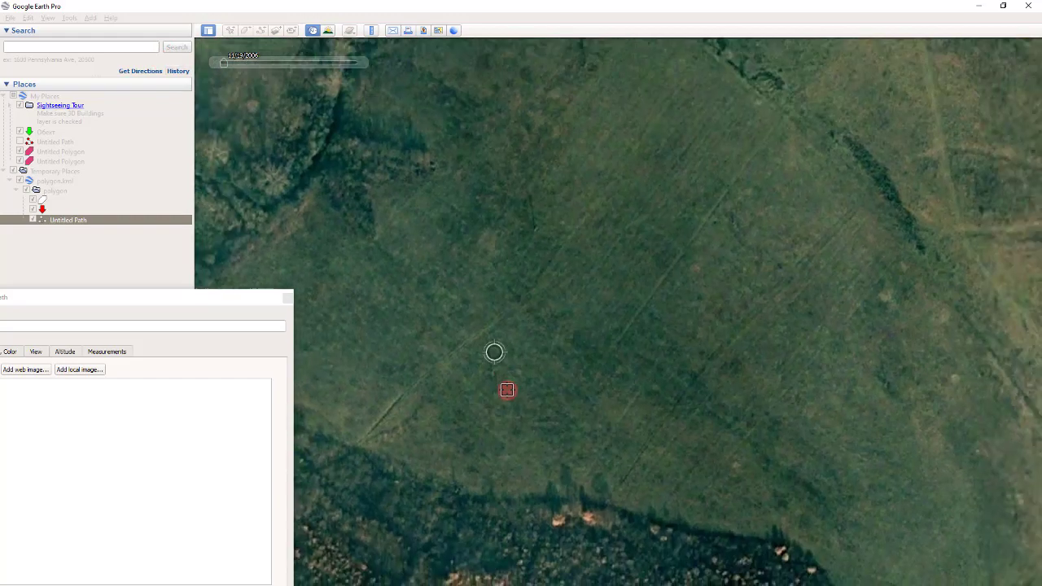
pyautogui.scroll(-4, 509, 388)
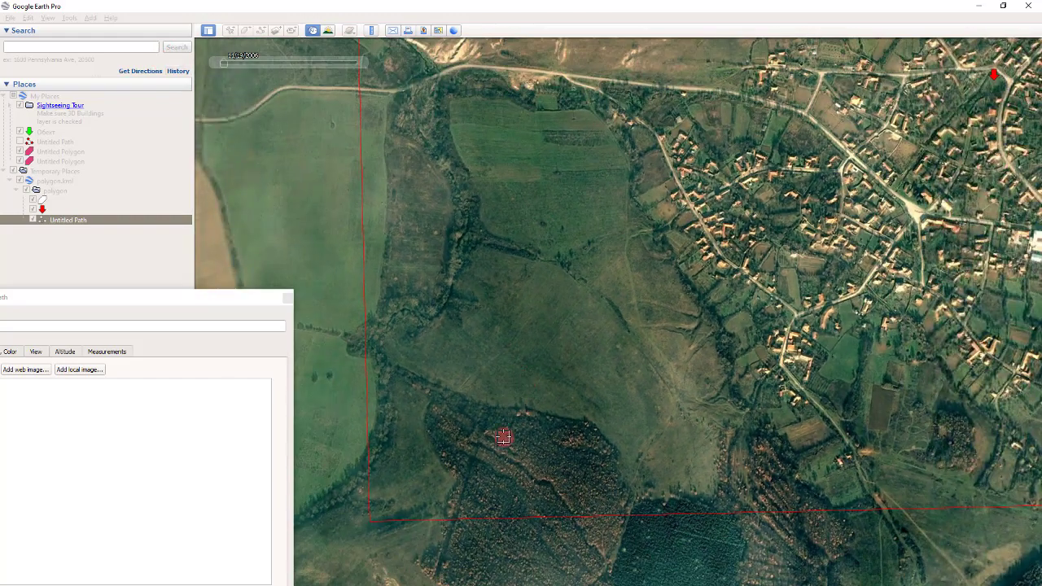
# Remove the stray path point from the meadow west of the isolated farmhouse south of the village.
pyautogui.scroll(5, 786, 511)
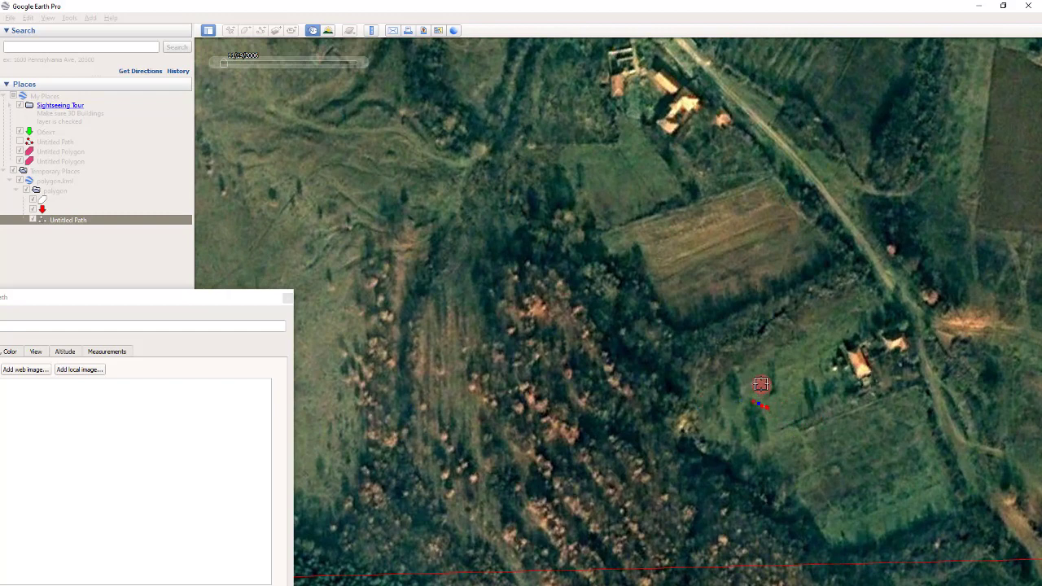
pyautogui.rightClick(761, 385)
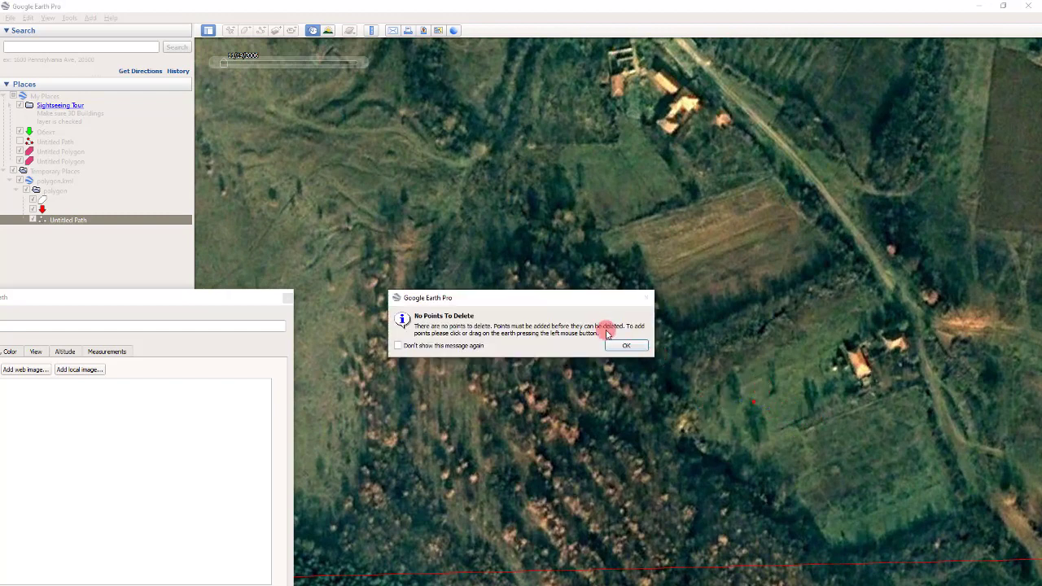
pyautogui.click(644, 342)
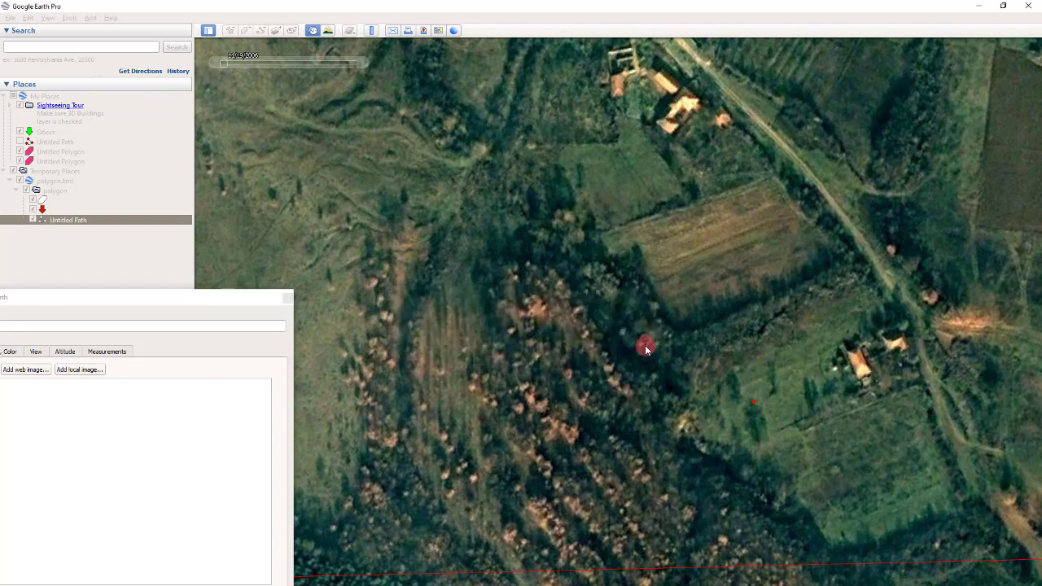
# Switch the imagery to 10/24/2020 and place the path's first point on the small roof of the farmhouse beside the dirt road.
pyautogui.scroll(2, 944, 343)
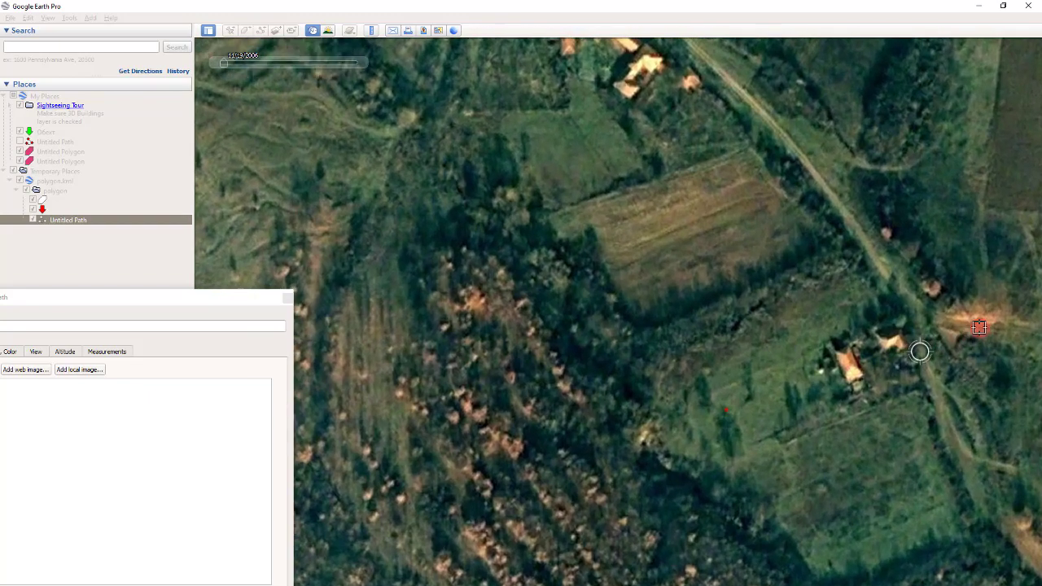
pyautogui.scroll(-2, 705, 379)
pyautogui.scroll(-2, 614, 351)
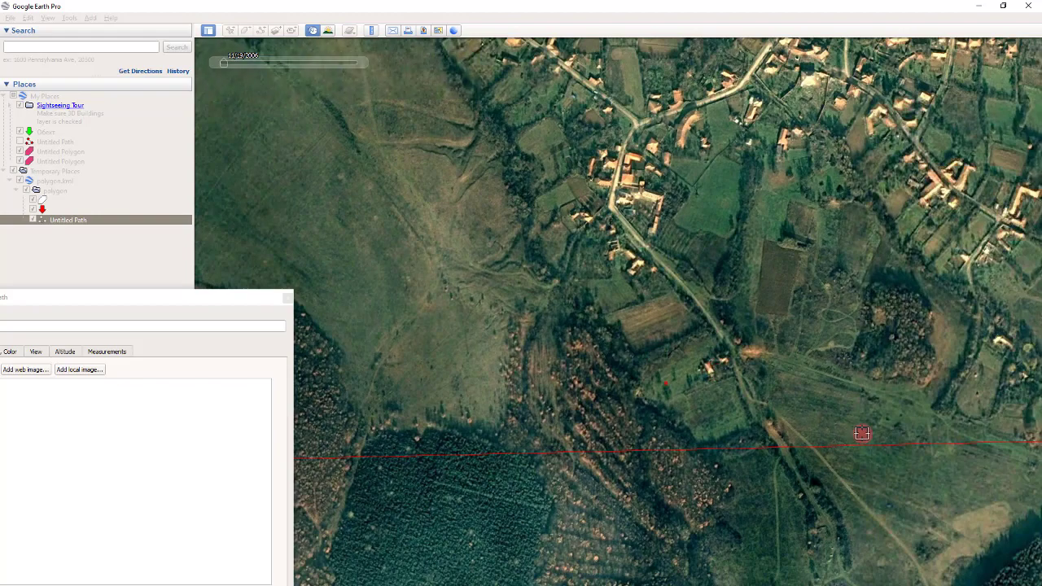
pyautogui.scroll(5, 742, 361)
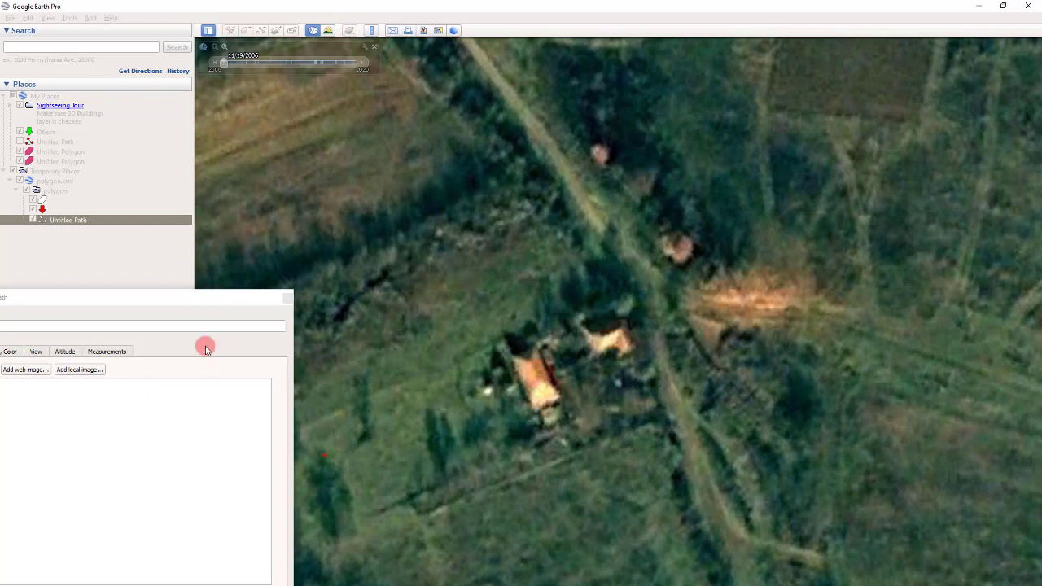
pyautogui.moveTo(225, 65)
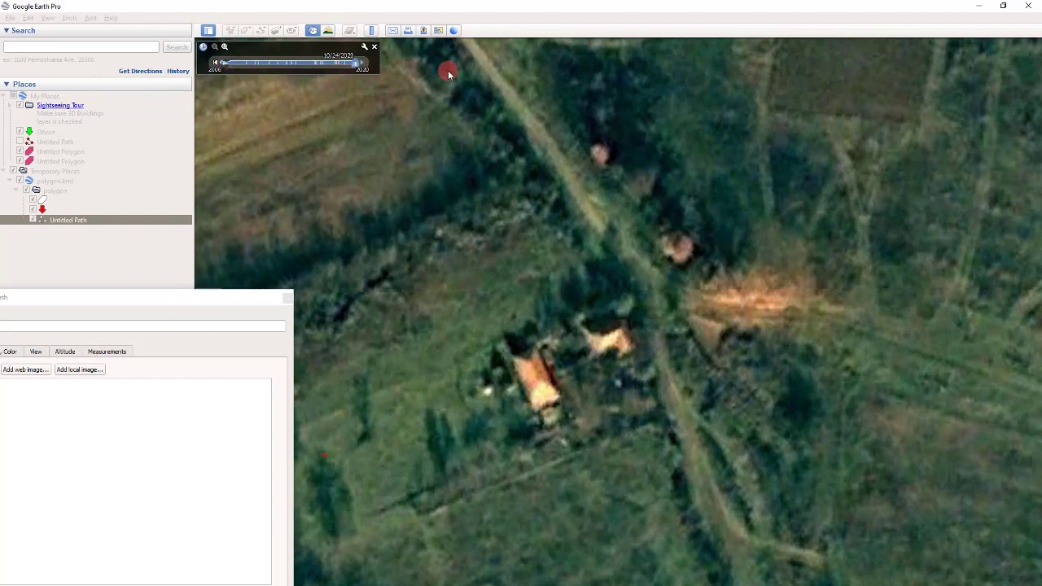
pyautogui.scroll(1, 583, 355)
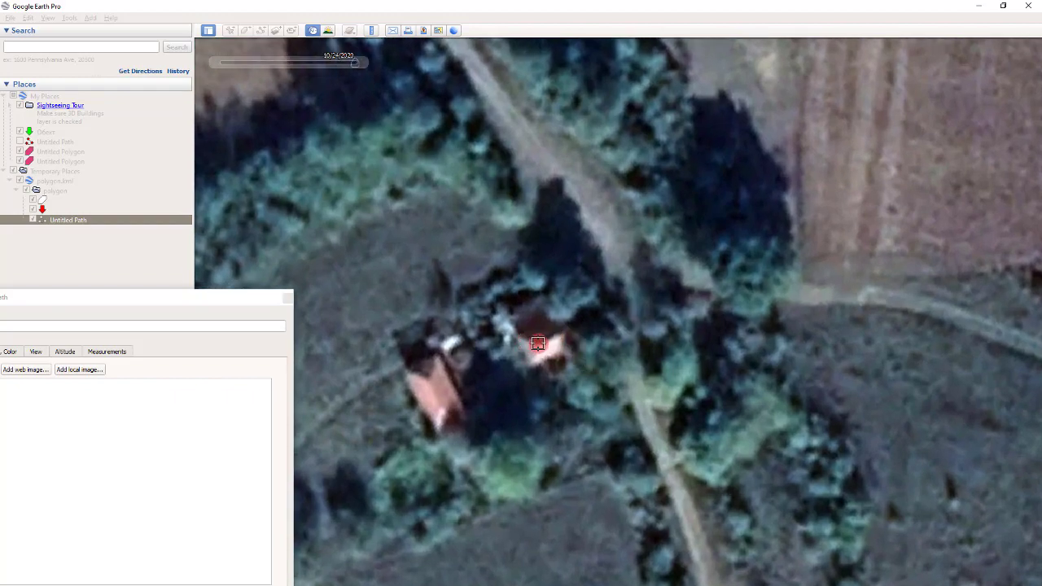
# Compare the isolated houses among the trees with older imagery, then add the path's second point on the southern house's roof in 10/24/2020 imagery.
pyautogui.scroll(-5, 493, 409)
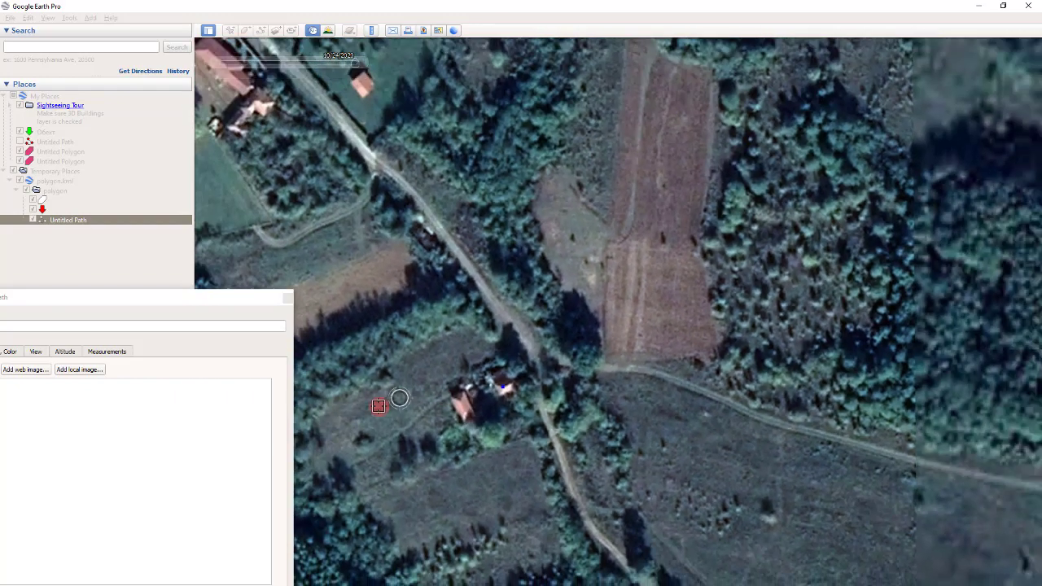
pyautogui.scroll(-3, 551, 360)
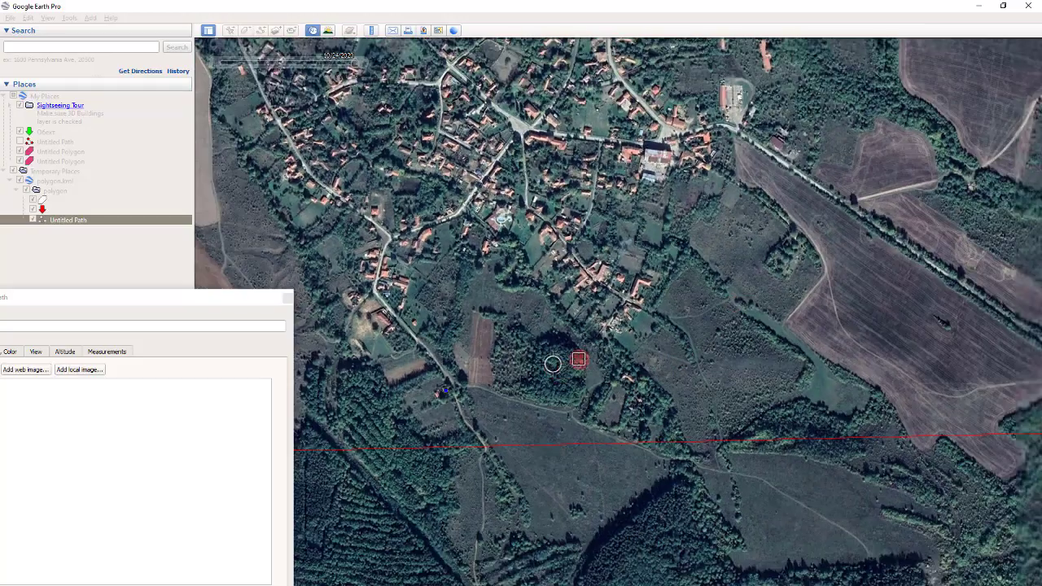
pyautogui.scroll(6, 690, 334)
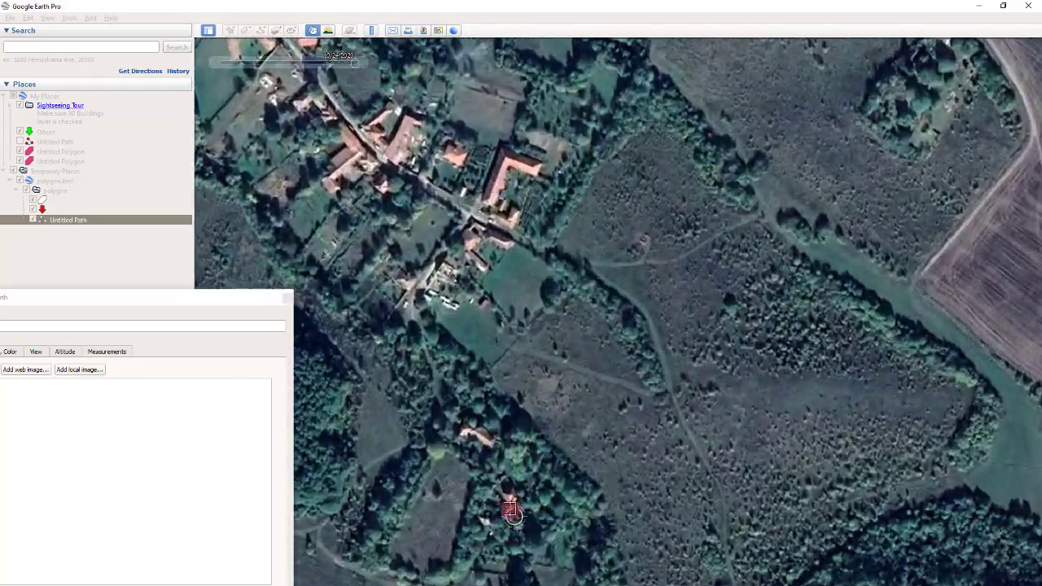
pyautogui.scroll(3, 515, 476)
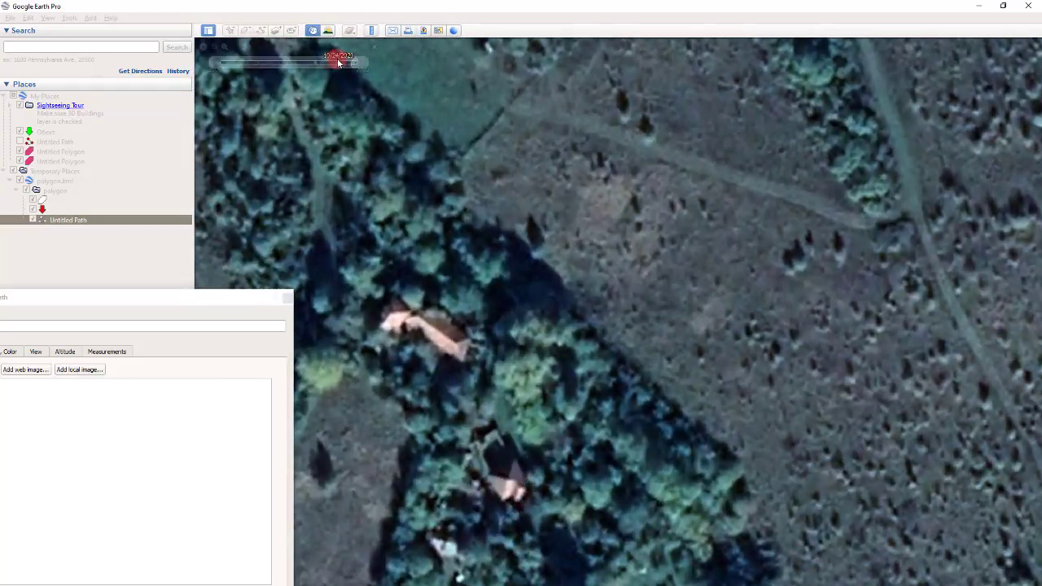
pyautogui.moveTo(355, 62)
pyautogui.moveTo(356, 63); pyautogui.dragTo(163, 52)
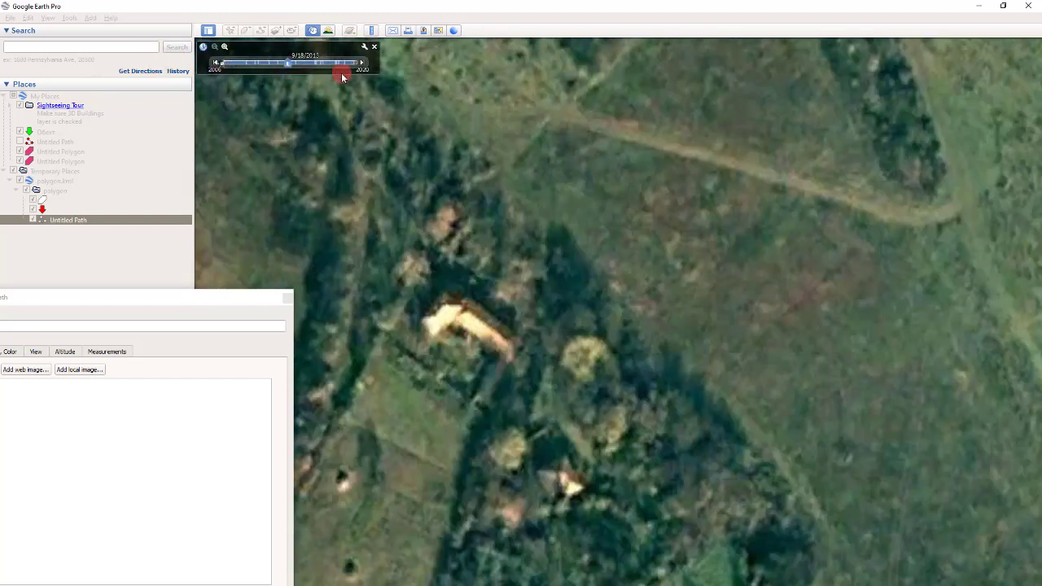
pyautogui.scroll(5, 508, 481)
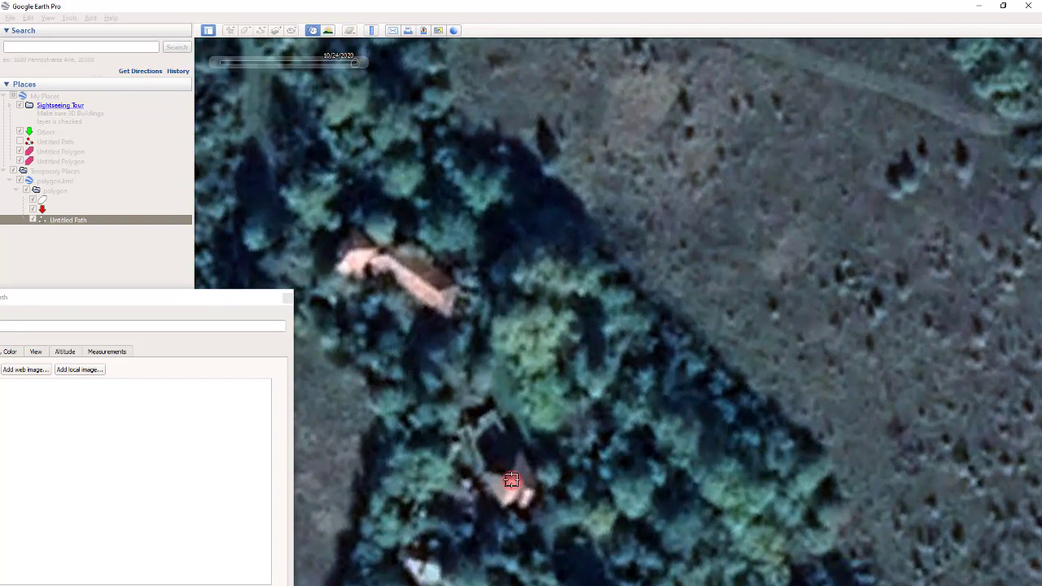
pyautogui.click(509, 480)
# Add the path's third point at the southern corner of the dark-red-roofed building beside the road east of the village in the 10/24/2020 imagery.
pyautogui.scroll(-5, 635, 477)
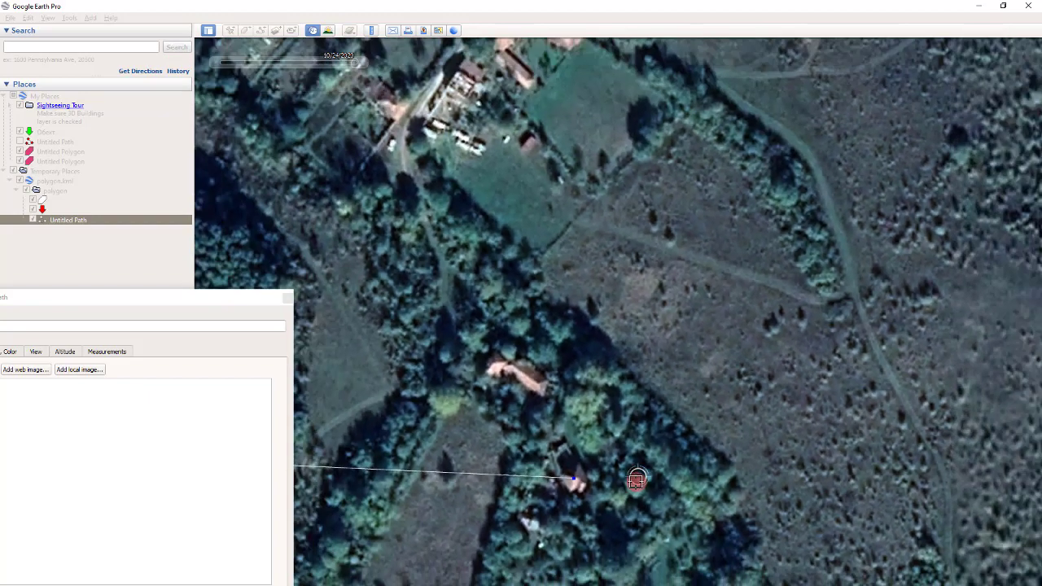
pyautogui.scroll(6, 737, 205)
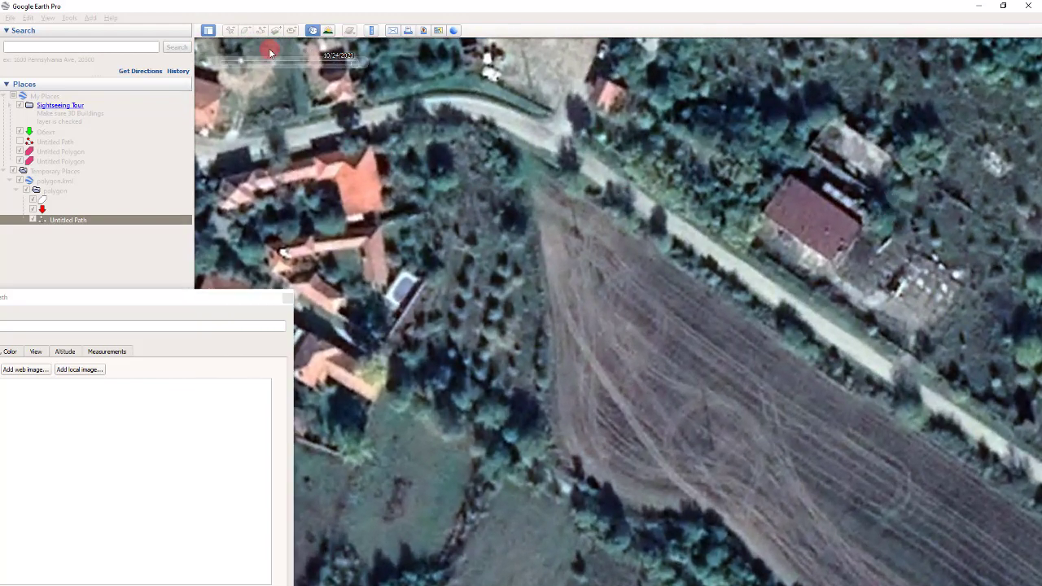
pyautogui.moveTo(267, 46)
pyautogui.moveTo(359, 65); pyautogui.dragTo(406, 70)
pyautogui.scroll(2, 879, 228)
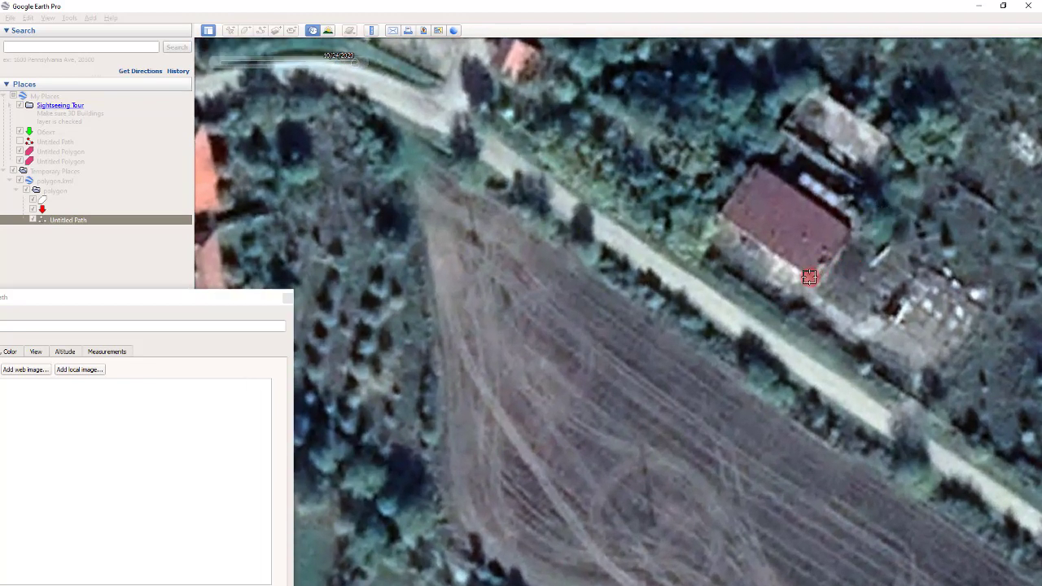
pyautogui.click(809, 279)
# Compare the northern roadside houses with 2006 imagery, then add the path's fourth point on the small house south of the solar panels in 10/24/2020 imagery.
pyautogui.scroll(-10, 807, 446)
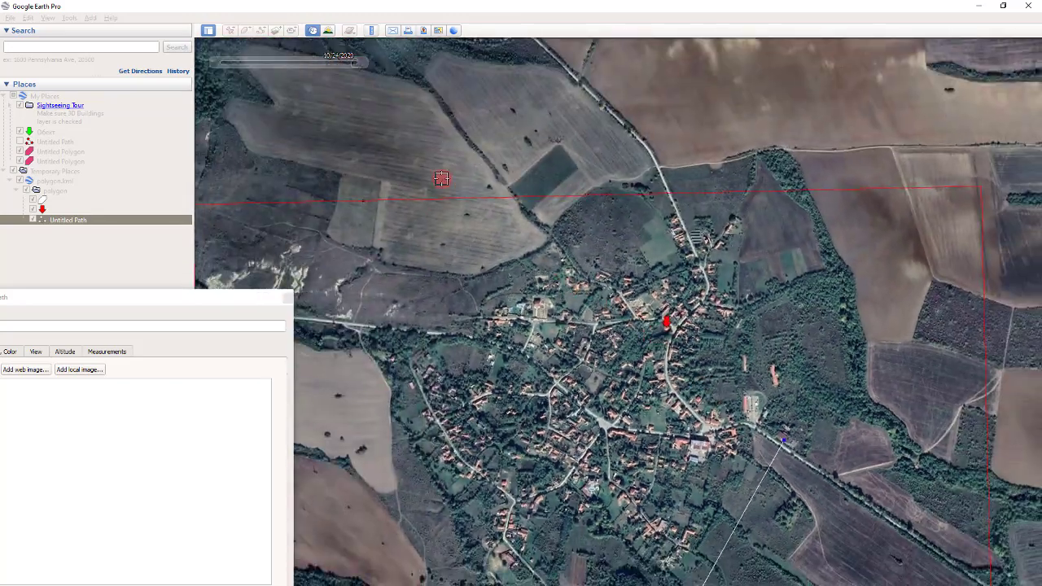
pyautogui.scroll(5, 646, 210)
pyautogui.scroll(3, 693, 206)
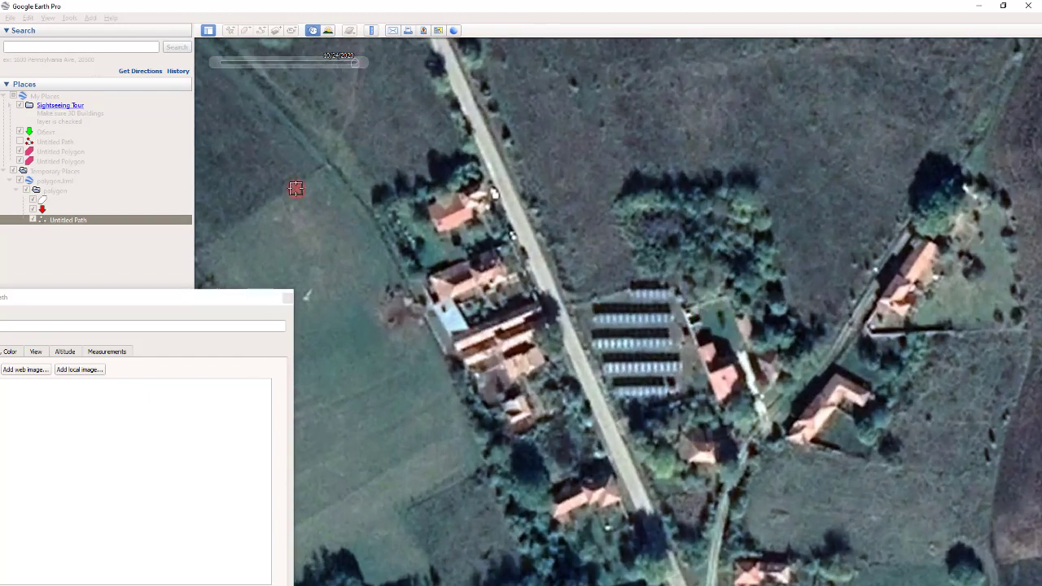
pyautogui.moveTo(331, 46)
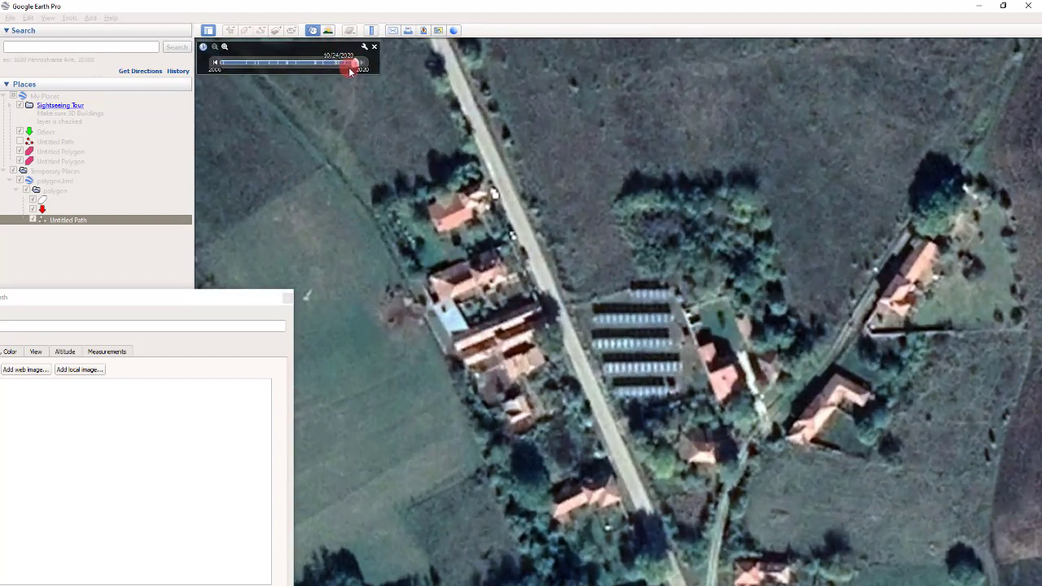
pyautogui.moveTo(355, 63); pyautogui.dragTo(210, 59)
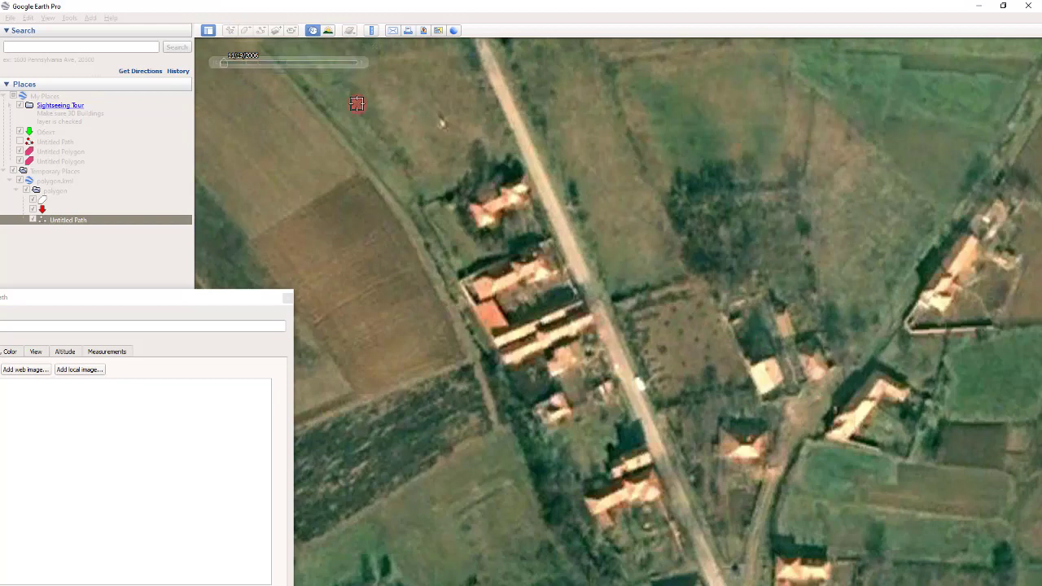
pyautogui.moveTo(227, 65); pyautogui.dragTo(485, 58)
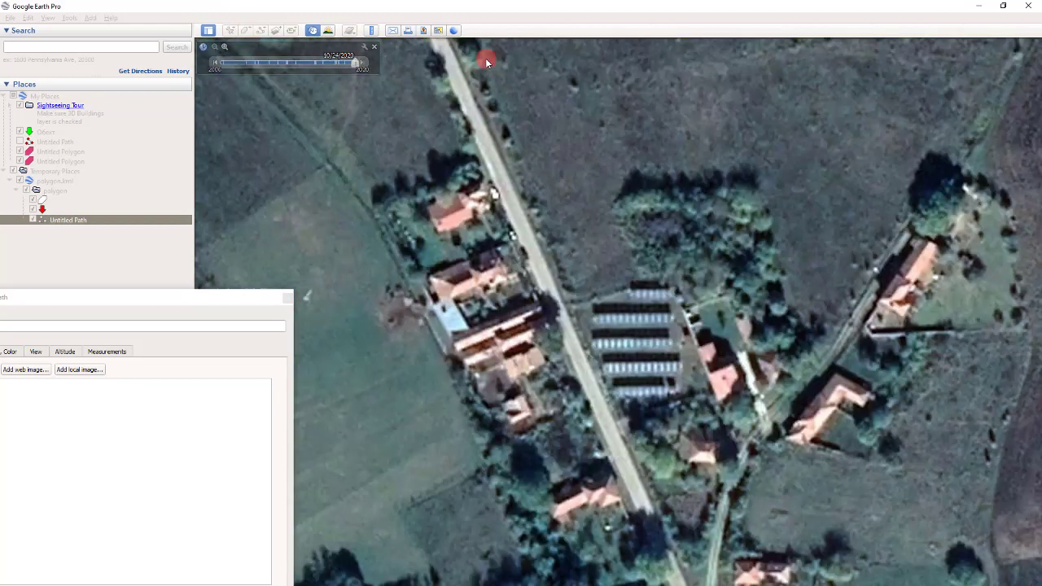
pyautogui.scroll(3, 725, 440)
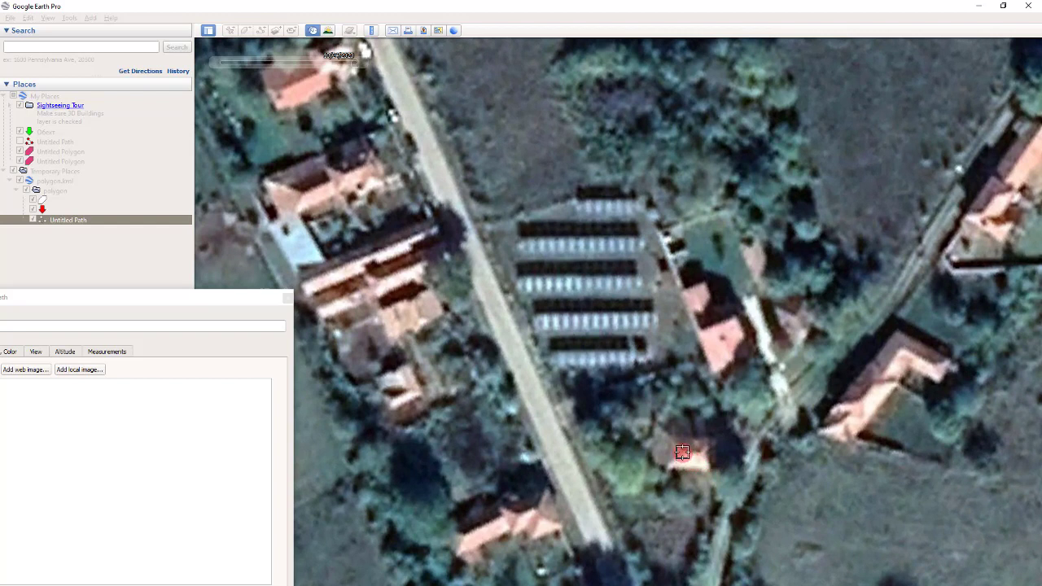
# Examine the isolated house among the trees and its neighbours at the village's northwestern edge in 2006 imagery.
pyautogui.scroll(-5, 770, 352)
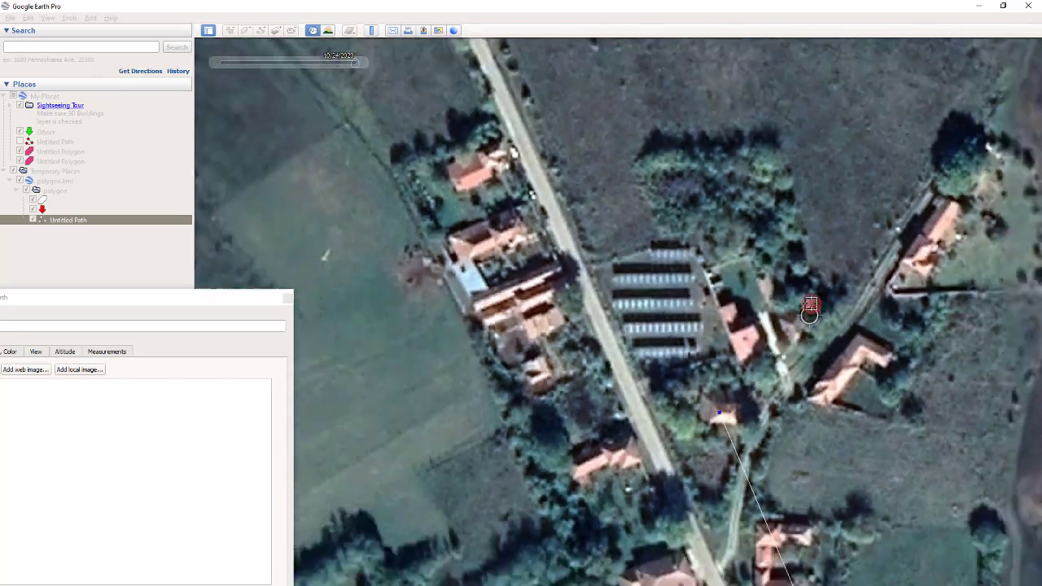
pyautogui.scroll(-3, 785, 187)
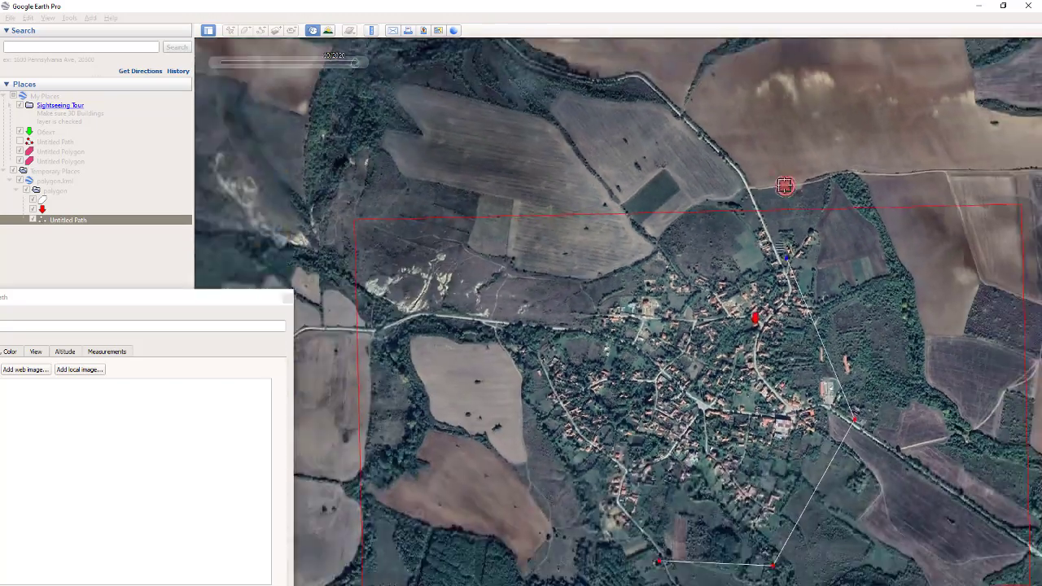
pyautogui.scroll(5, 591, 280)
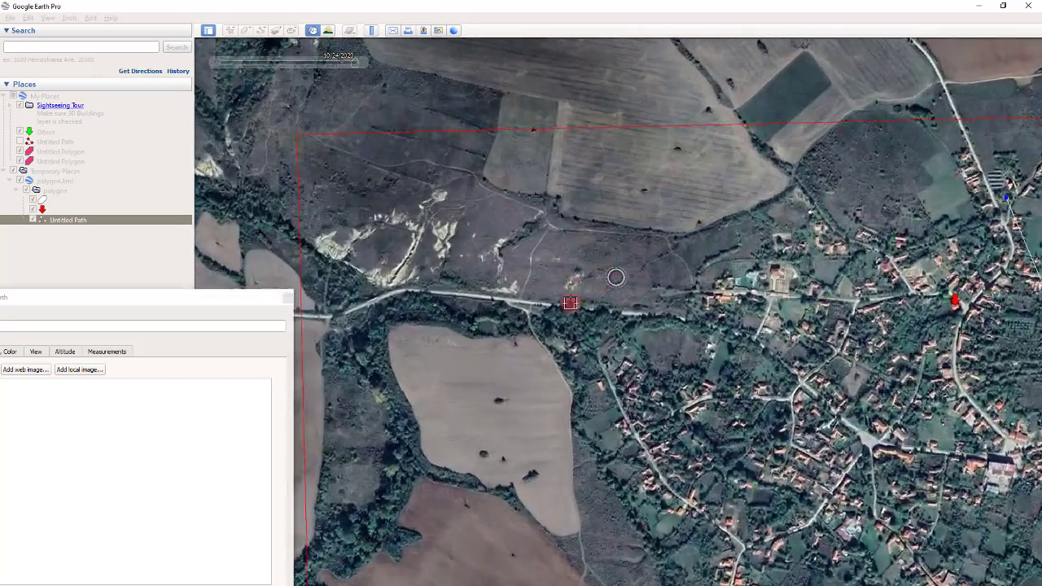
pyautogui.scroll(2, 559, 379)
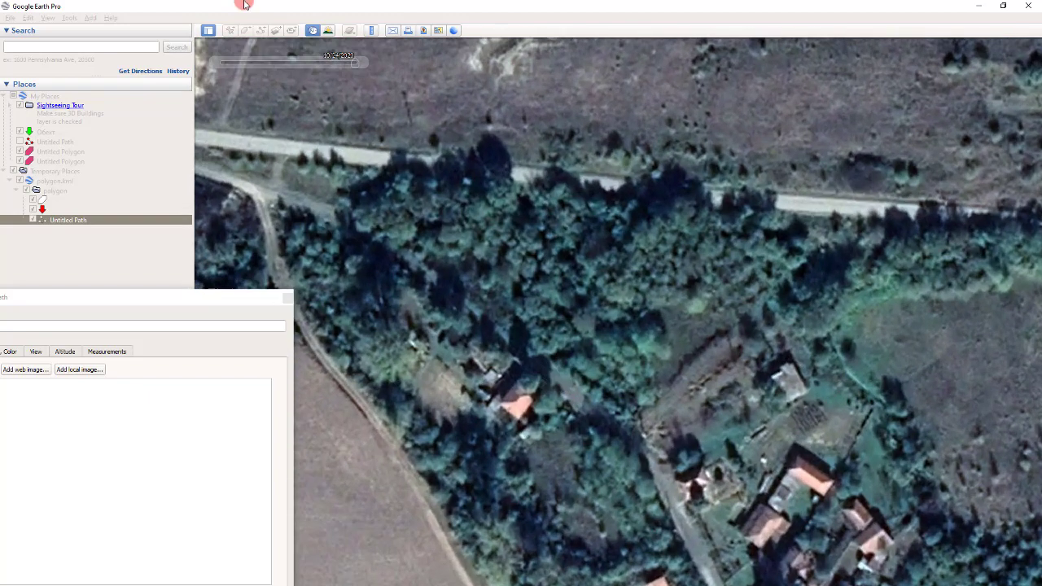
pyautogui.moveTo(357, 72)
pyautogui.moveTo(271, 61); pyautogui.dragTo(216, 75)
pyautogui.moveTo(356, 63); pyautogui.dragTo(127, 46)
pyautogui.scroll(-3, 591, 163)
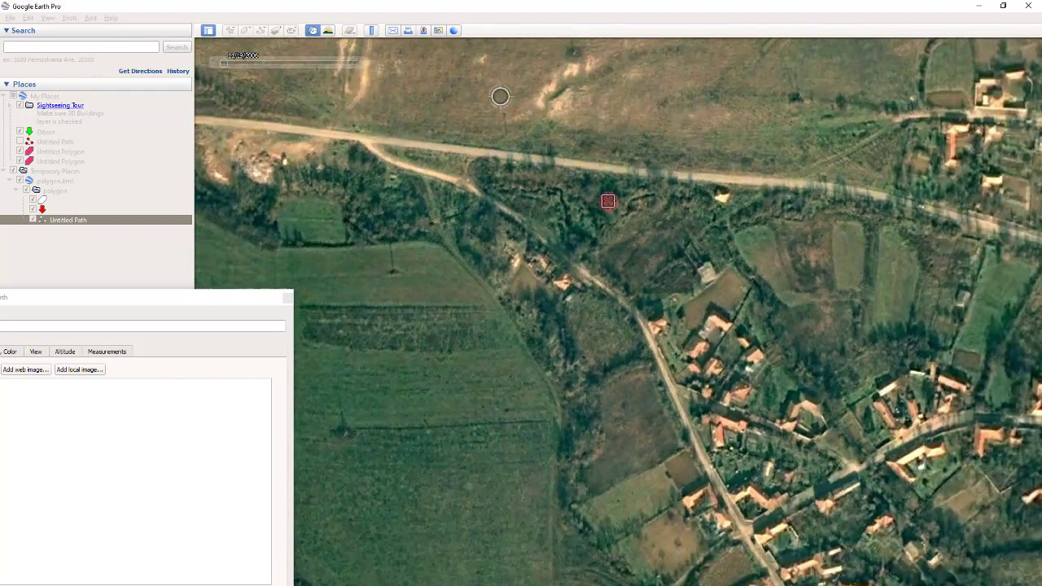
# Compare the northwestern houses in 11/19/2006 imagery, then add the path's fifth point at the orange-roofed house's northwestern end in 10/24/2020 imagery.
pyautogui.scroll(5, 608, 201)
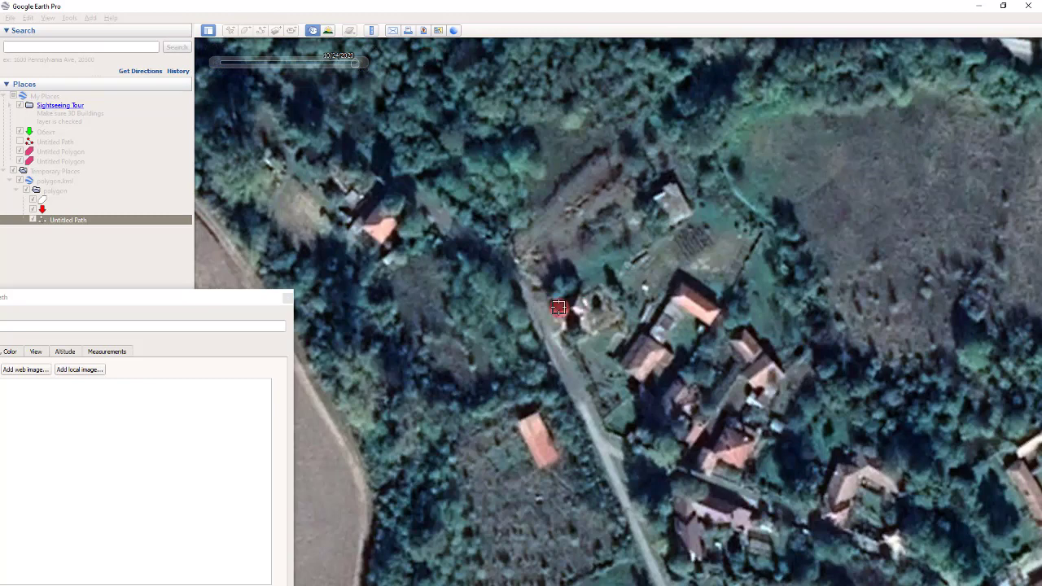
pyautogui.scroll(3, 658, 286)
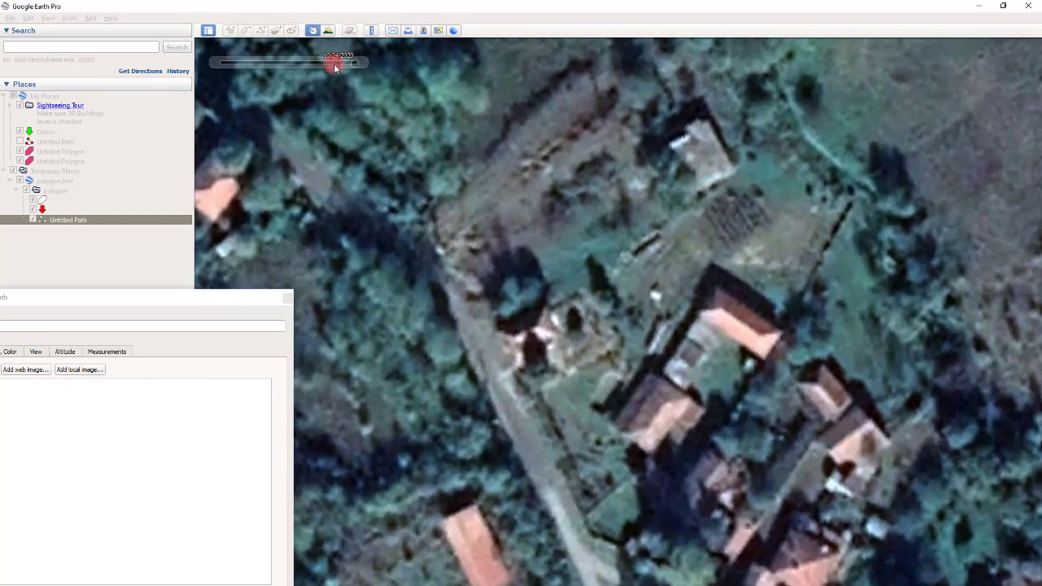
pyautogui.moveTo(333, 67); pyautogui.dragTo(163, 56)
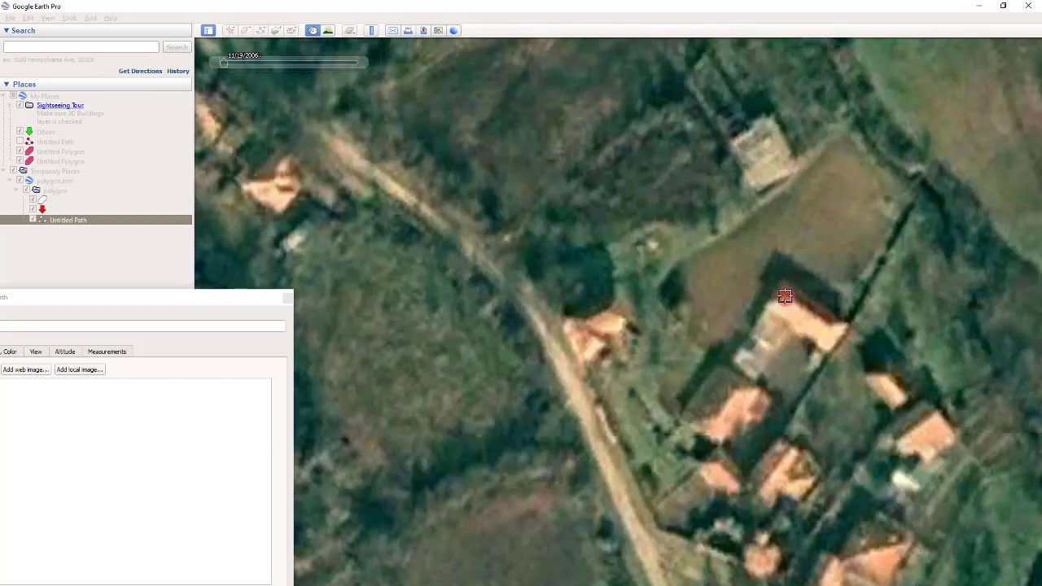
pyautogui.moveTo(239, 63)
pyautogui.moveTo(225, 68); pyautogui.dragTo(482, 62)
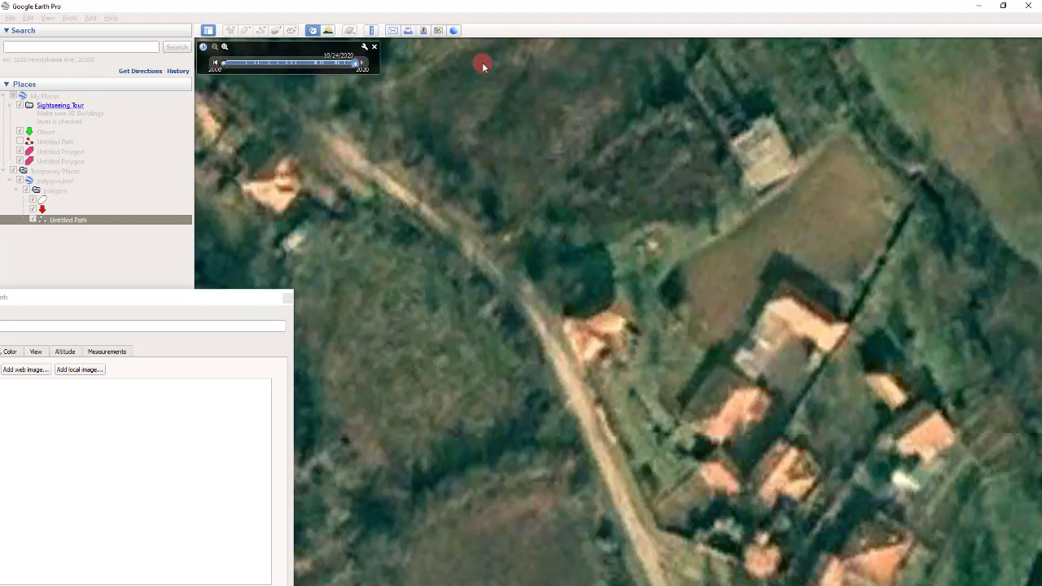
pyautogui.scroll(2, 713, 285)
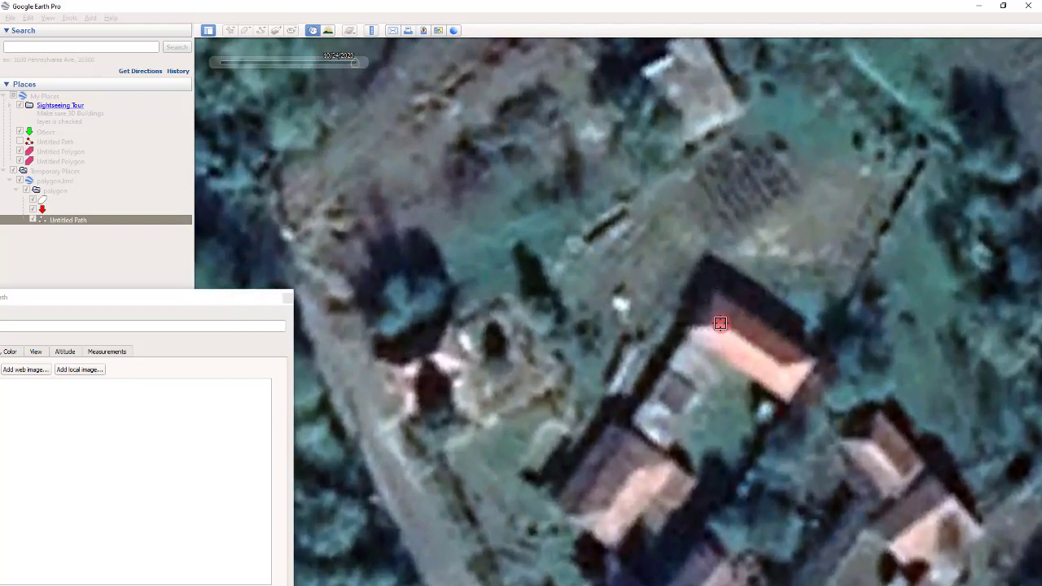
pyautogui.click(721, 324)
# Check the full course of the path around the village and finish drawing it.
pyautogui.scroll(-5, 623, 228)
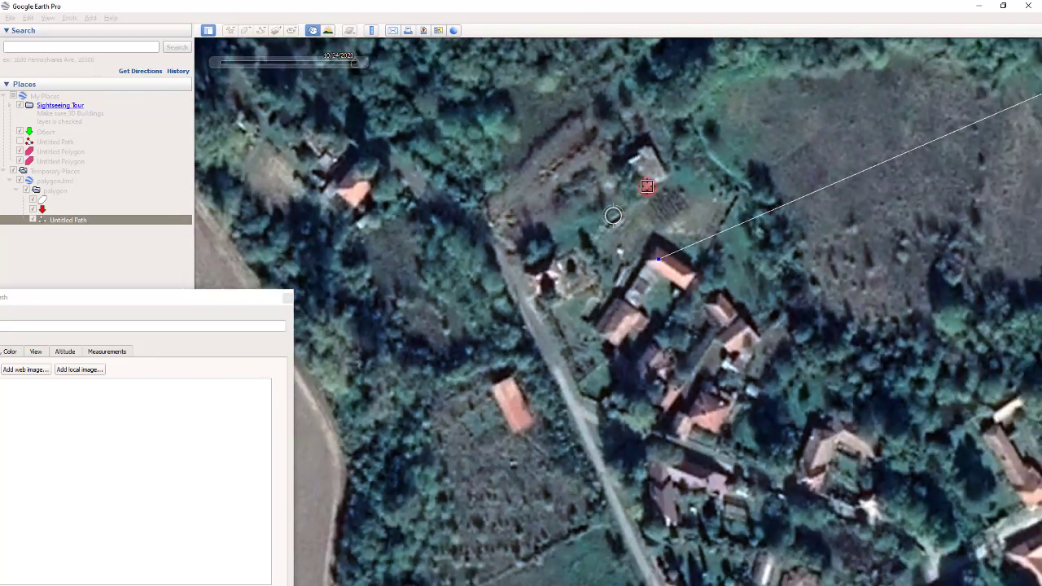
pyautogui.scroll(-5, 600, 189)
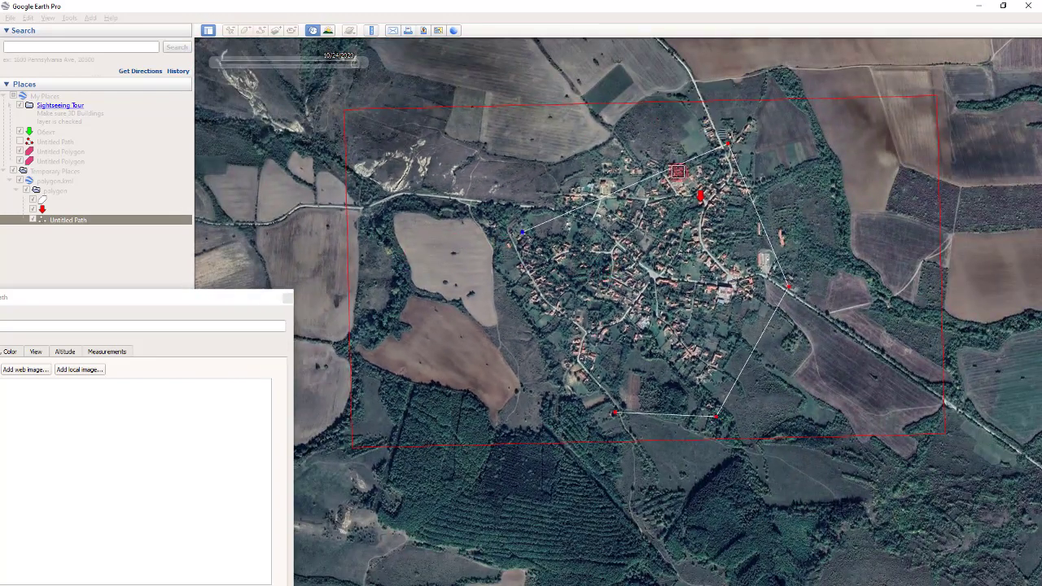
pyautogui.scroll(3, 517, 165)
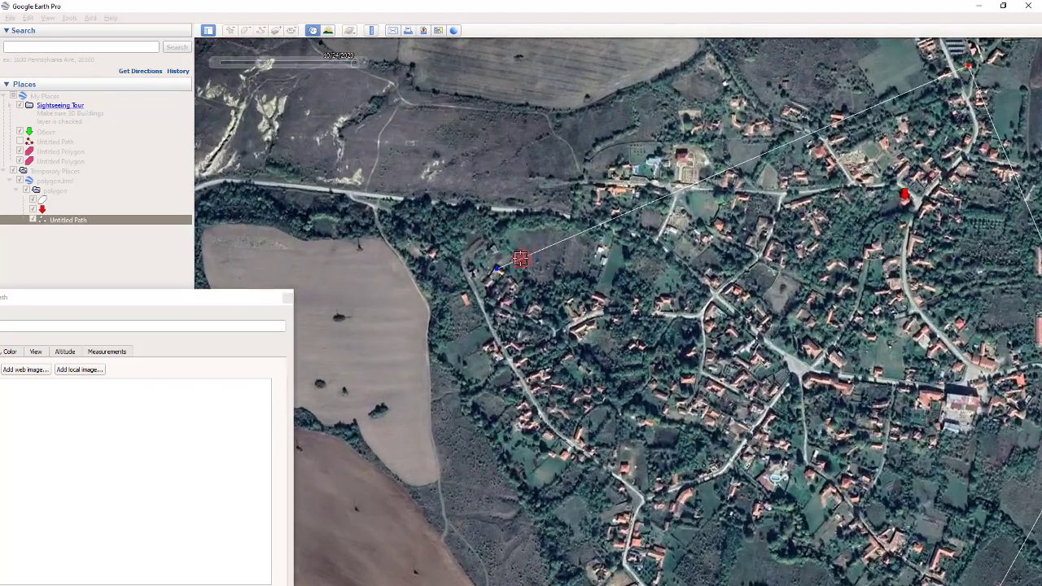
pyautogui.scroll(-2, 521, 258)
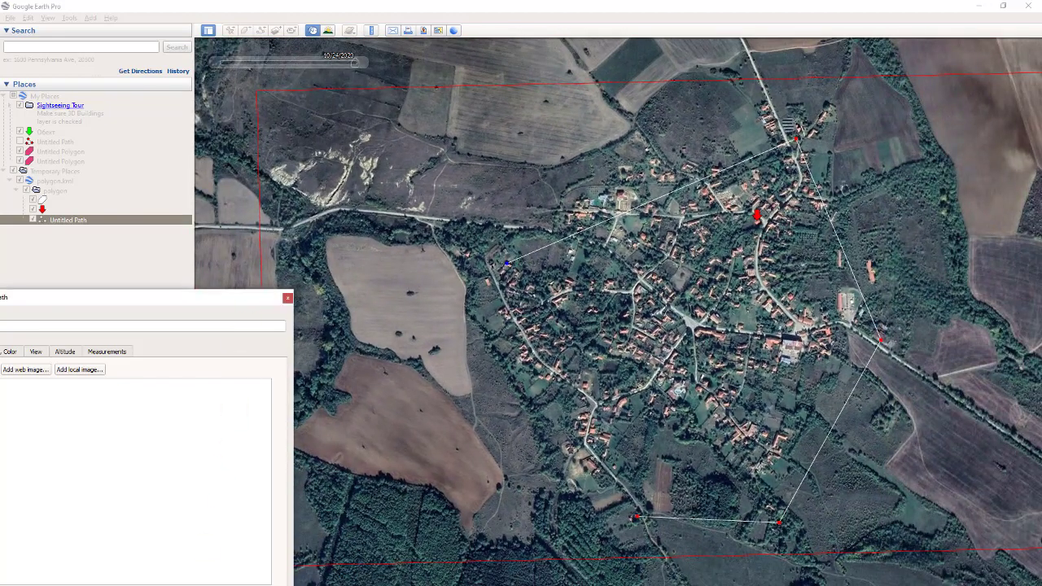
pyautogui.press('Return')
# Save the new path as a KMZ file named Path_for_Alignment in the GIS project's 00 folder.
pyautogui.rightClick(92, 232)
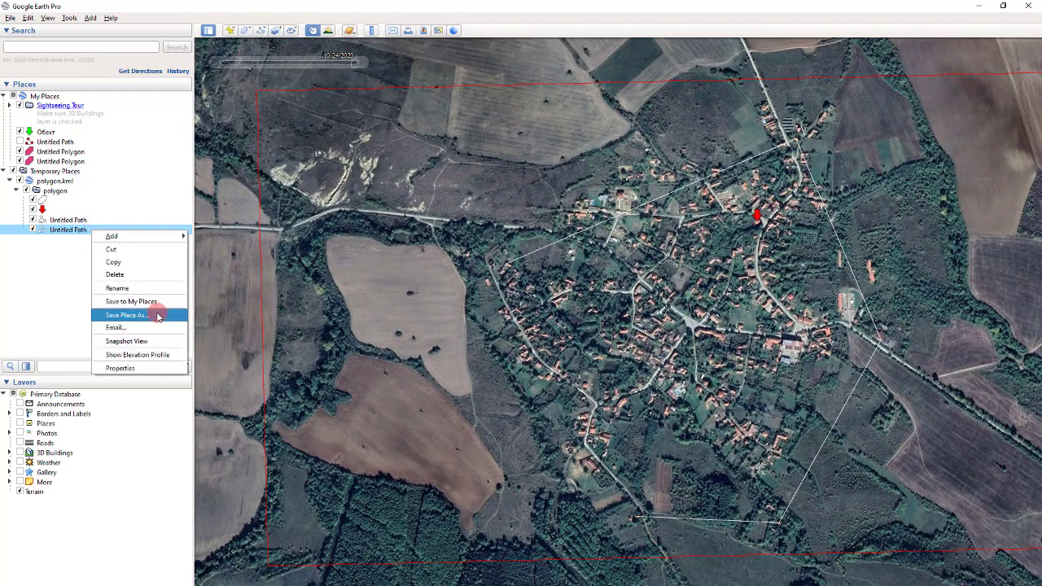
pyautogui.click(126, 315)
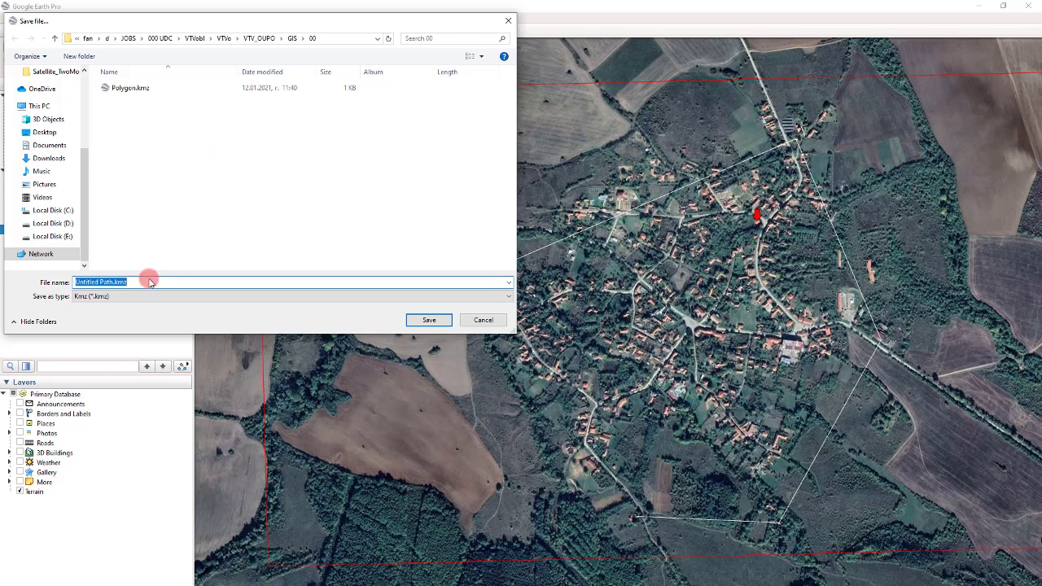
pyautogui.write('Path_for_Alignment')
pyautogui.press('Return')
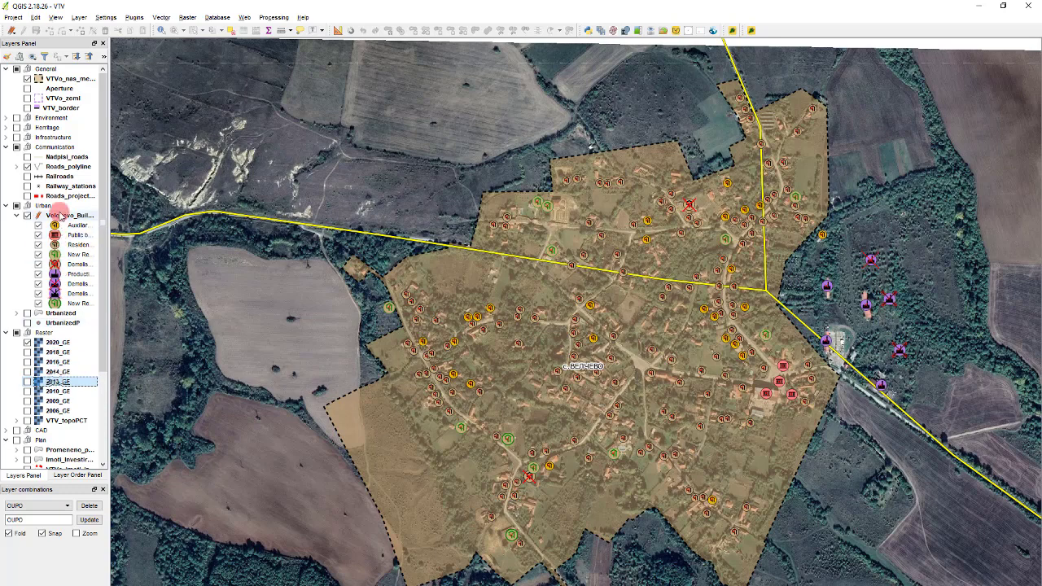
# Switch to QGIS and stop editing the Velchevo_Buildings layer, saving its changes.
pyautogui.click(61, 215)
pyautogui.click(23, 31)
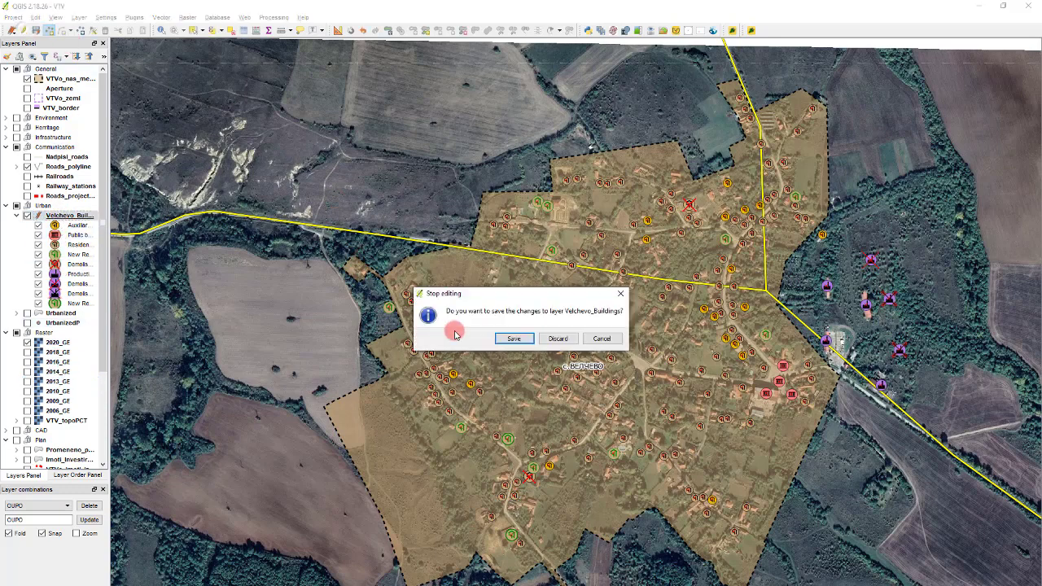
pyautogui.click(505, 335)
# Add Path_for_Alignment.kmz from the GIS project's 00 folder as a vector layer inside the 00 layer group.
pyautogui.scroll(-4, 90, 350)
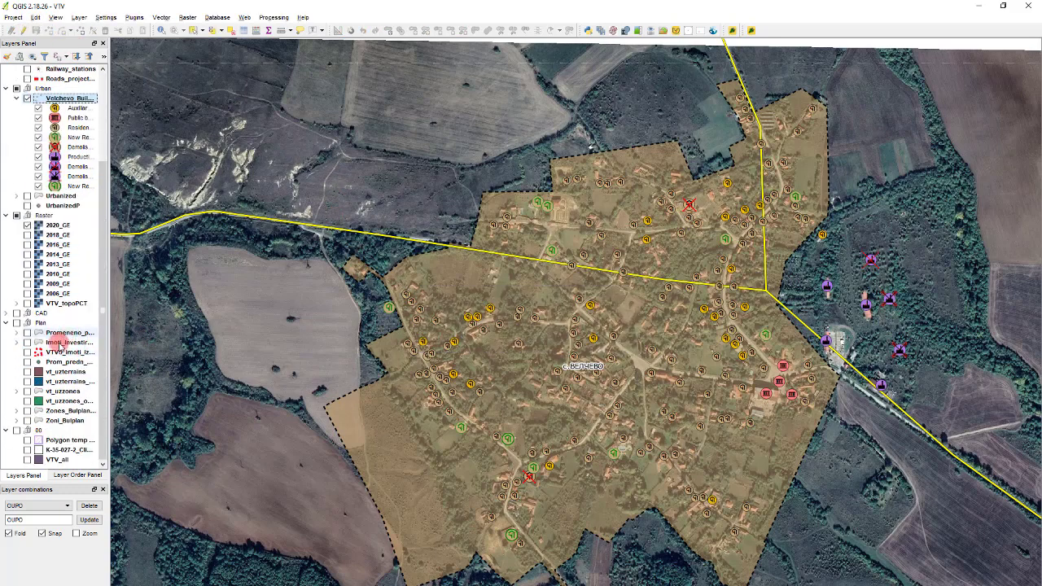
pyautogui.click(39, 429)
pyautogui.hotkey('ctrl', 'shift', 'v')
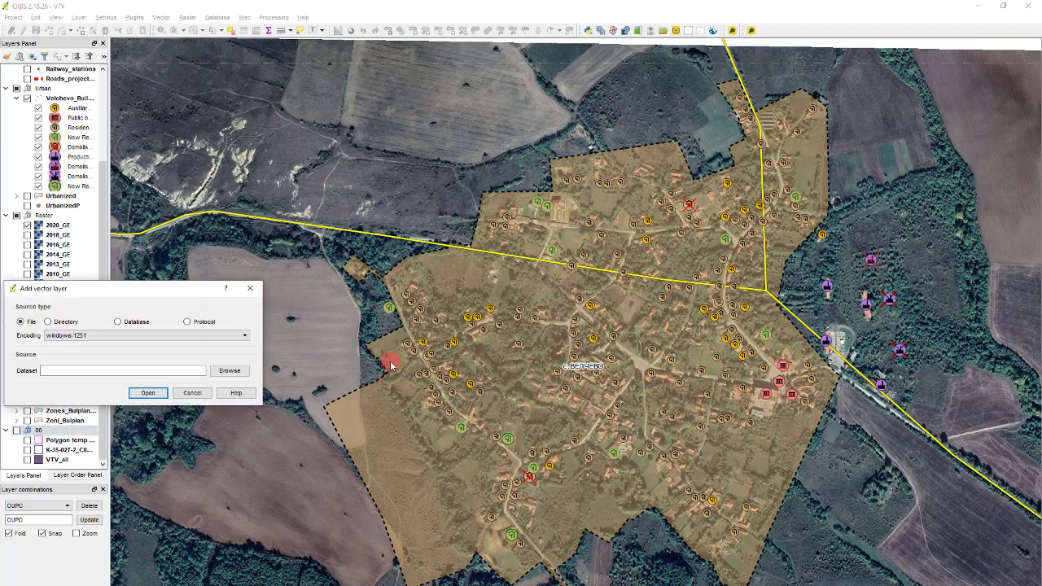
pyautogui.click(235, 369)
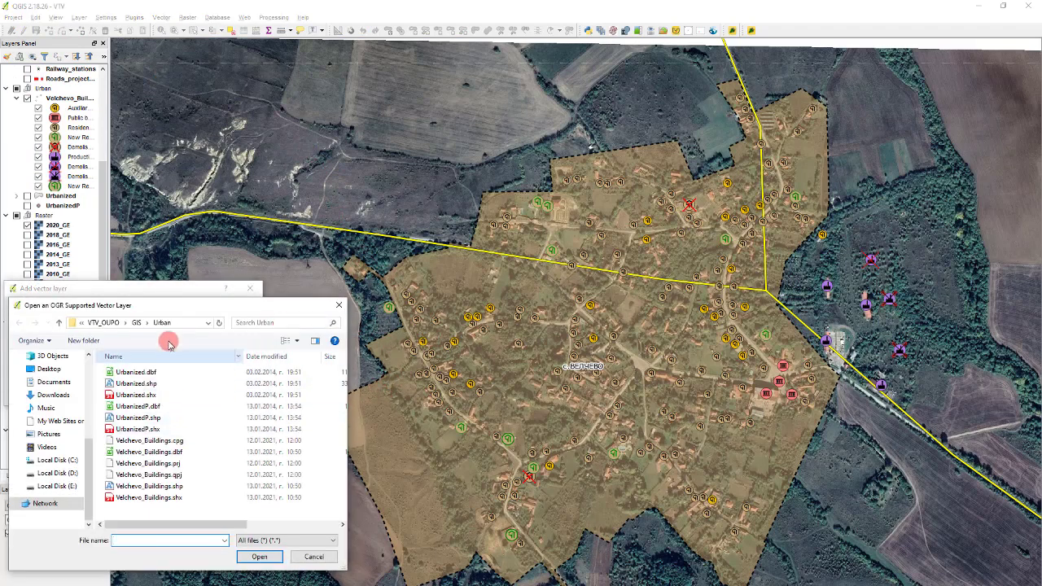
pyautogui.click(131, 326)
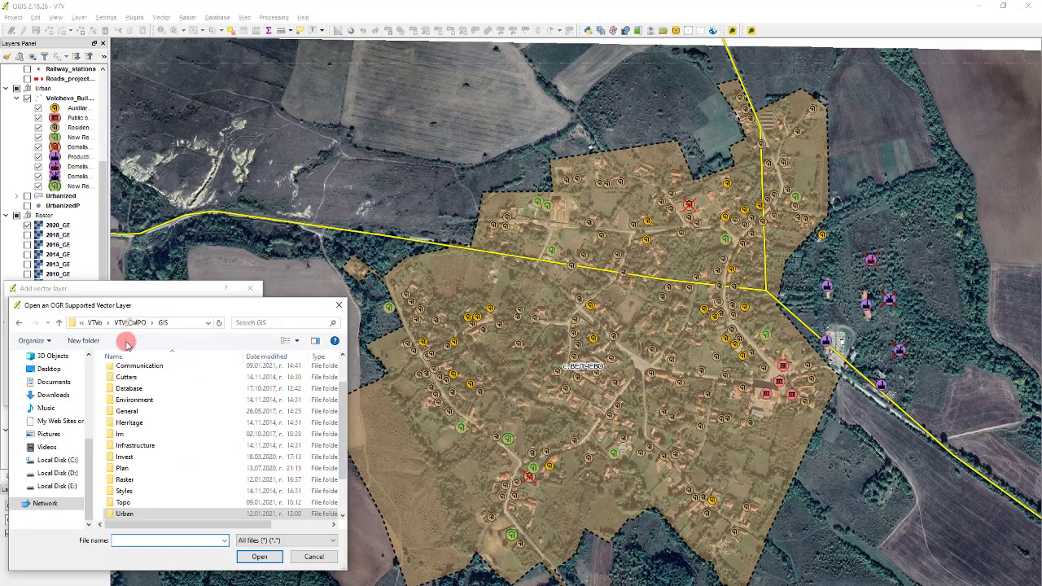
pyautogui.scroll(-2, 158, 438)
pyautogui.scroll(2, 150, 374)
pyautogui.doubleClick(150, 374)
pyautogui.scroll(-5, 154, 391)
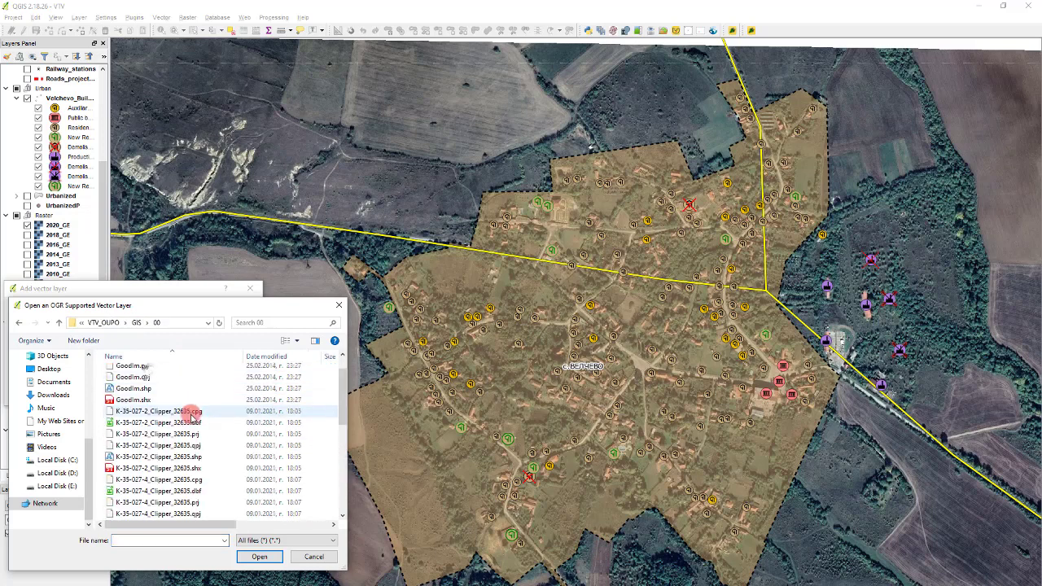
pyautogui.doubleClick(155, 388)
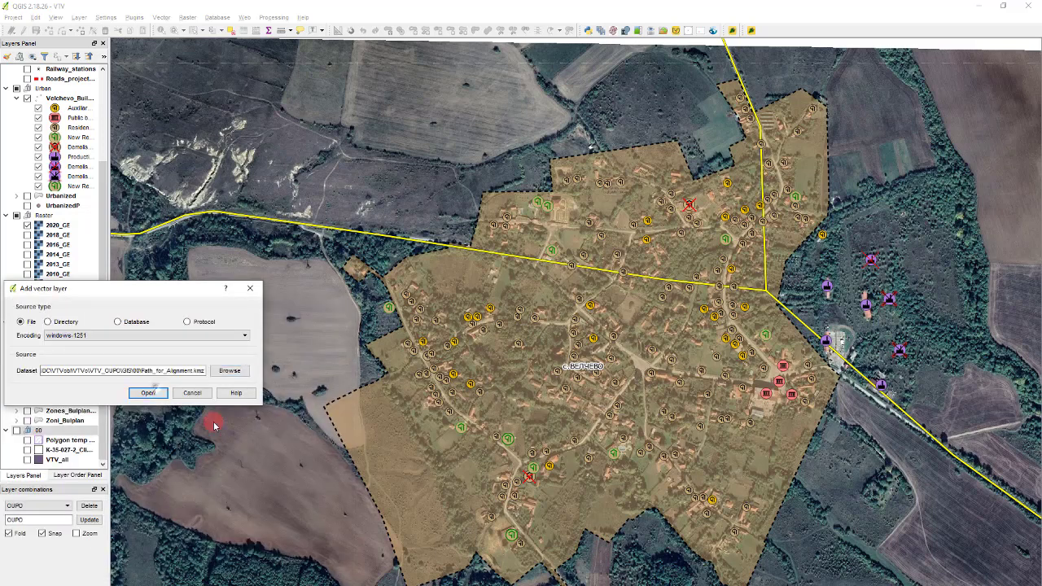
pyautogui.click(154, 393)
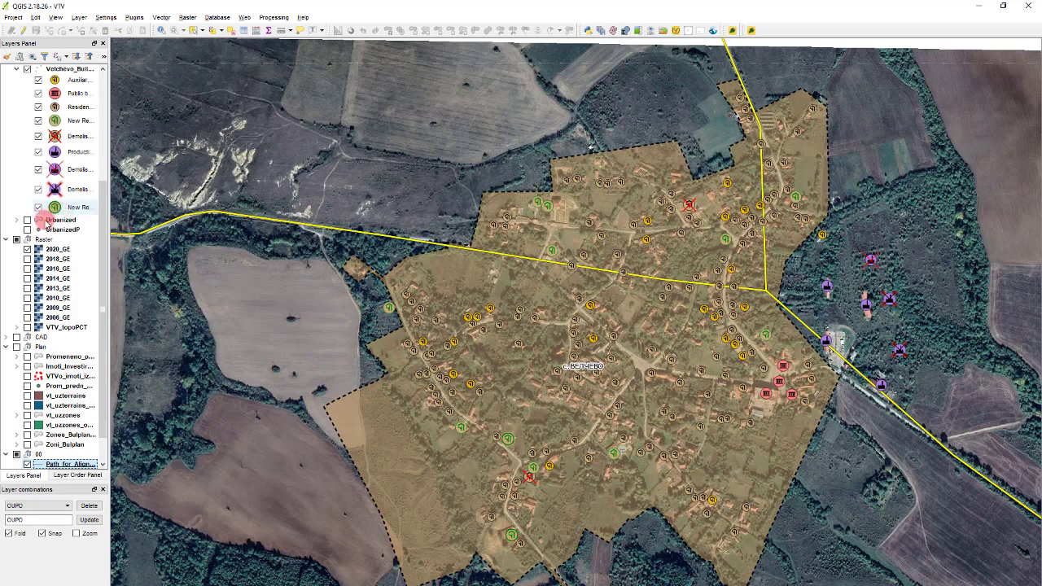
# Move the Path_for_Alignment layer above the raster layers in the rendering order, just before VTVo_nas_mesta.
pyautogui.scroll(-2, 65, 440)
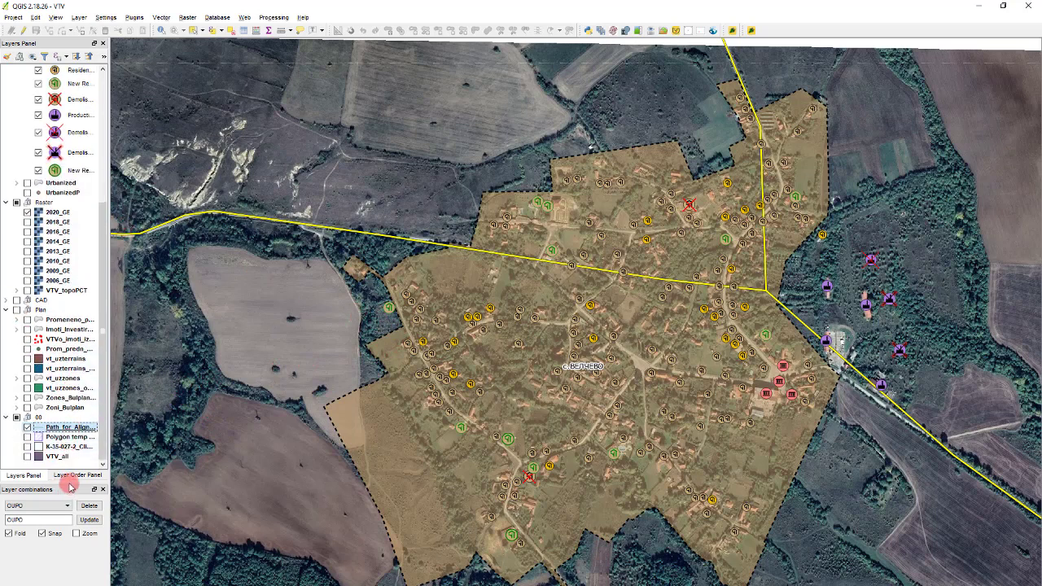
pyautogui.click(73, 475)
pyautogui.scroll(-5, 72, 403)
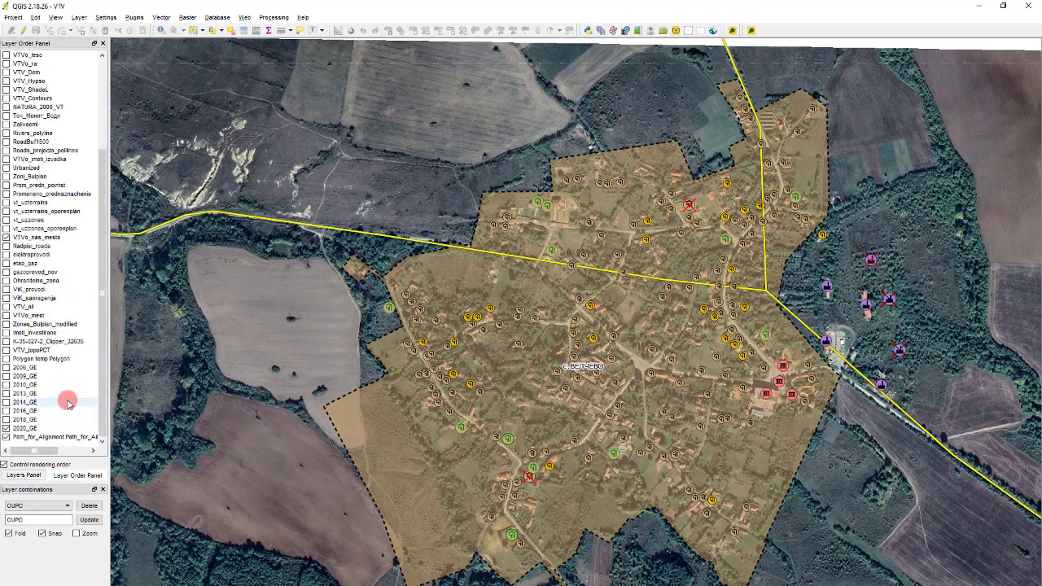
pyautogui.moveTo(46, 435); pyautogui.dragTo(62, 232)
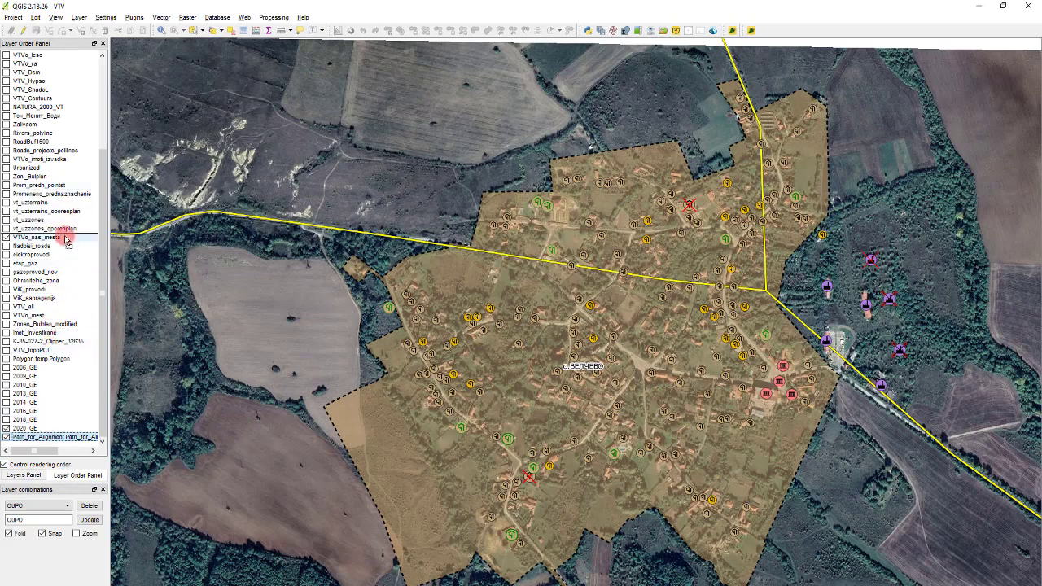
# Style the Path_for_Alignment layer's simple line in white #ffffff with a pen width of 1 millimeter.
pyautogui.click(24, 474)
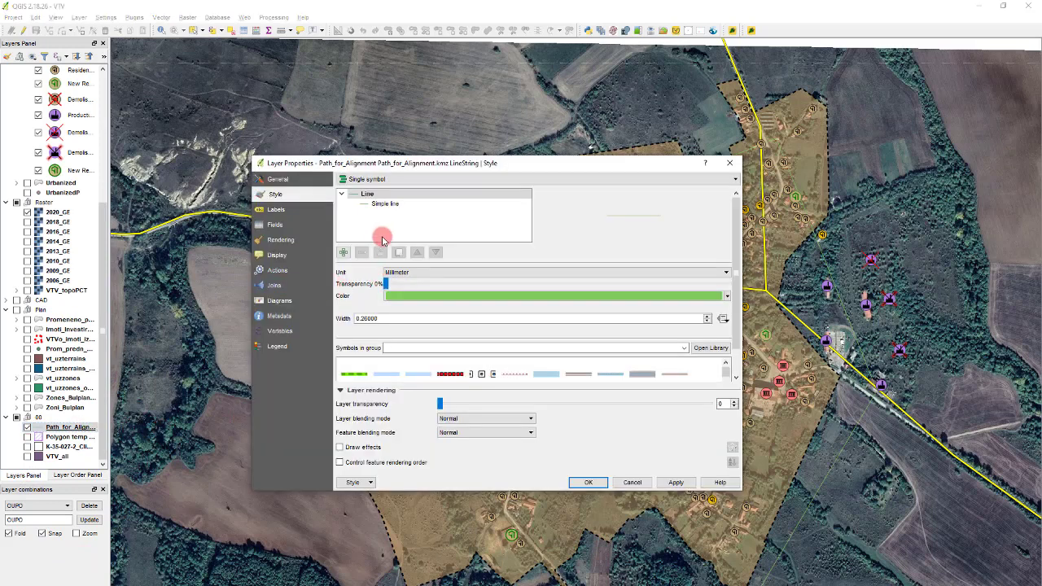
pyautogui.click(385, 205)
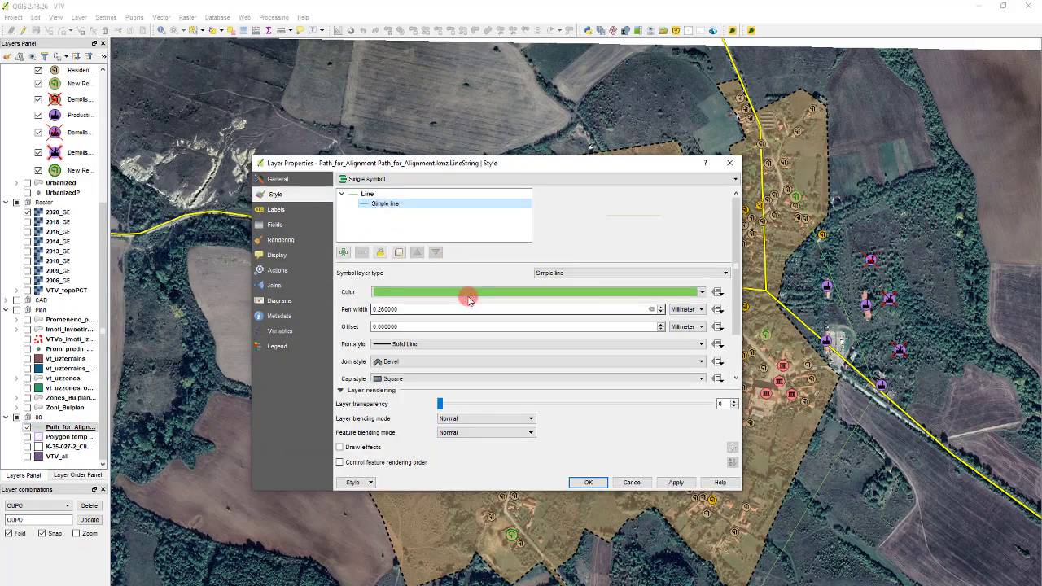
pyautogui.click(465, 295)
pyautogui.click(318, 272)
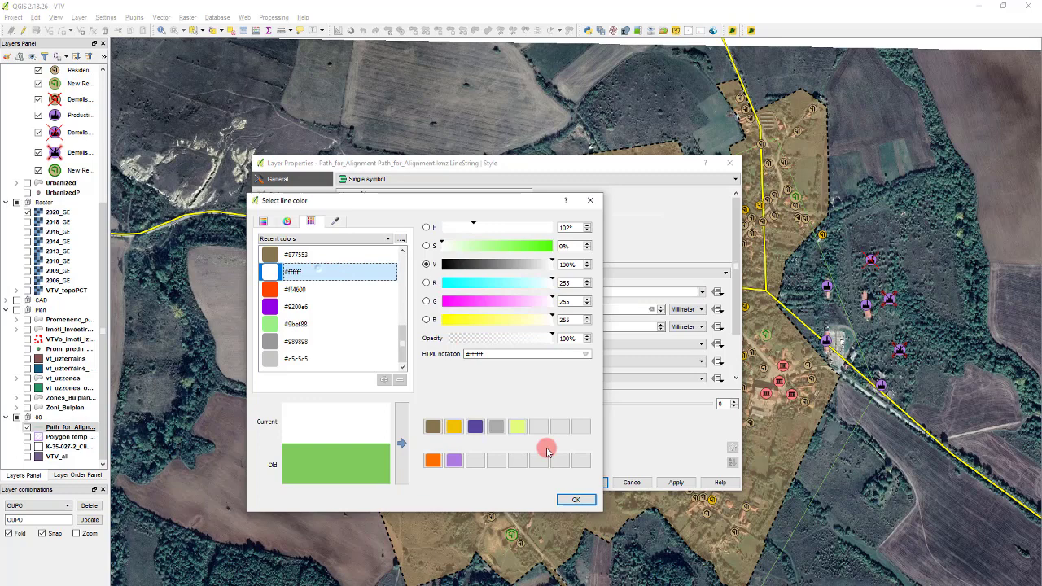
pyautogui.click(574, 499)
pyautogui.doubleClick(441, 306)
pyautogui.write('1')
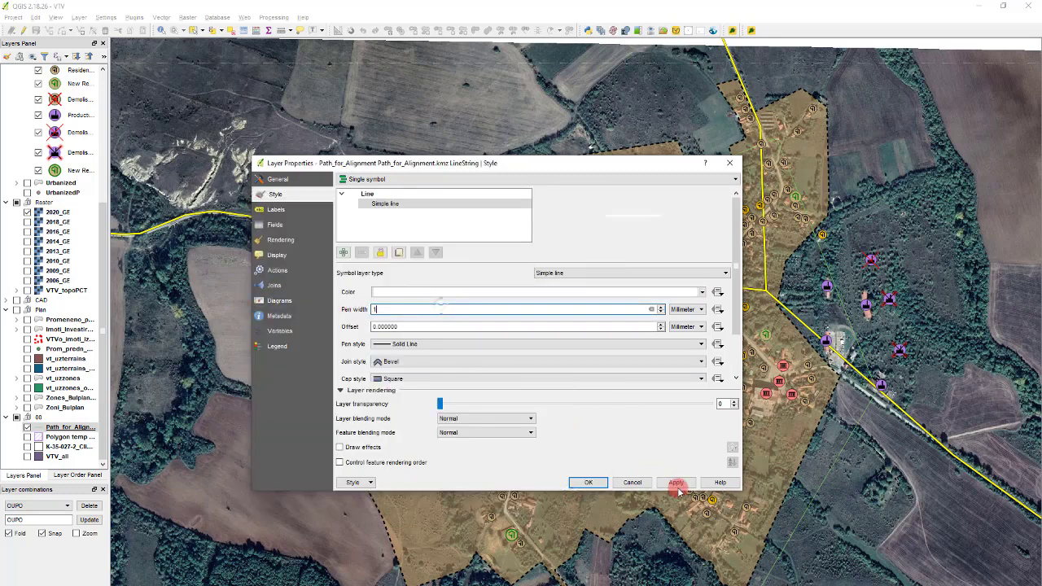
pyautogui.click(676, 483)
pyautogui.click(588, 482)
# Hide all layers and make only 2020_GE and Path_for_Alignment visible.
pyautogui.scroll(-5, 660, 407)
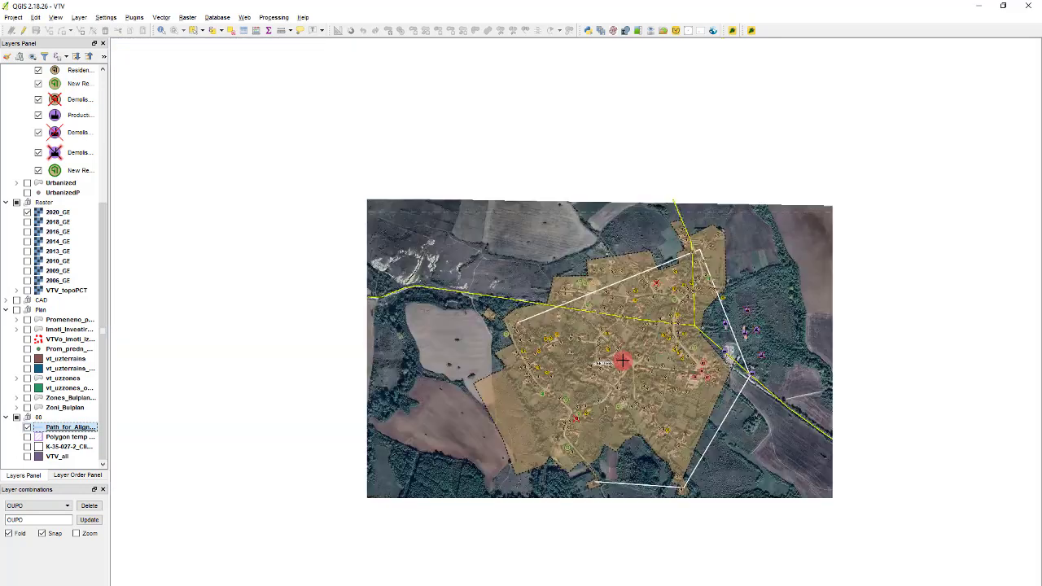
pyautogui.scroll(3, 660, 407)
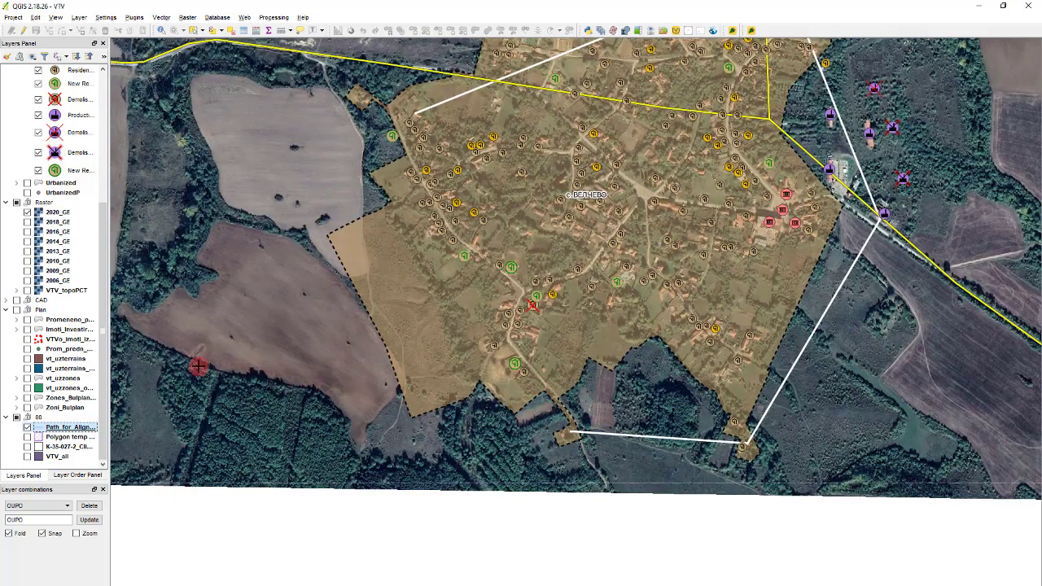
pyautogui.click(76, 254)
pyautogui.hotkey('ctrl', 'shift', 'h')
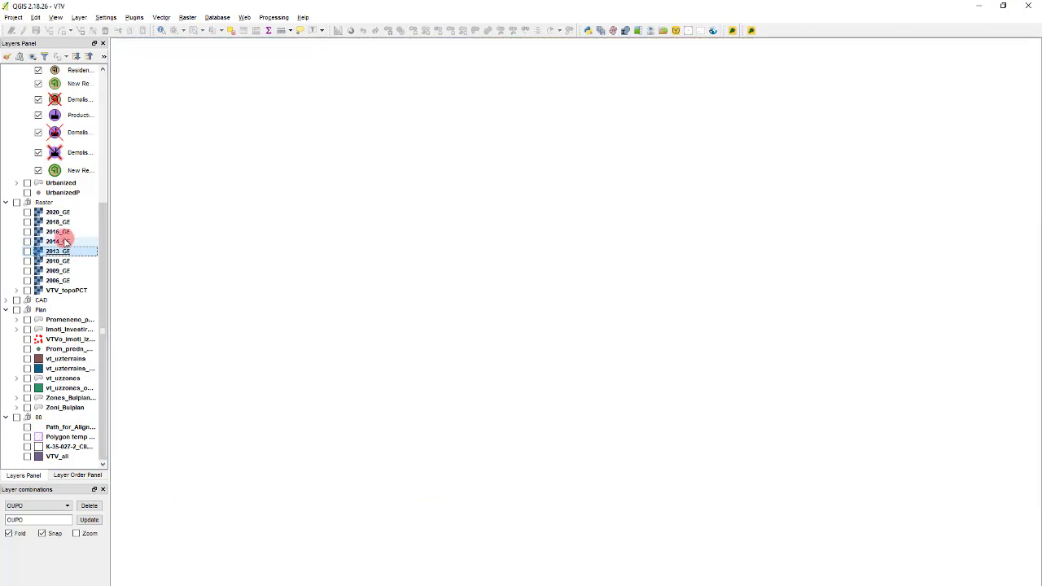
pyautogui.click(27, 211)
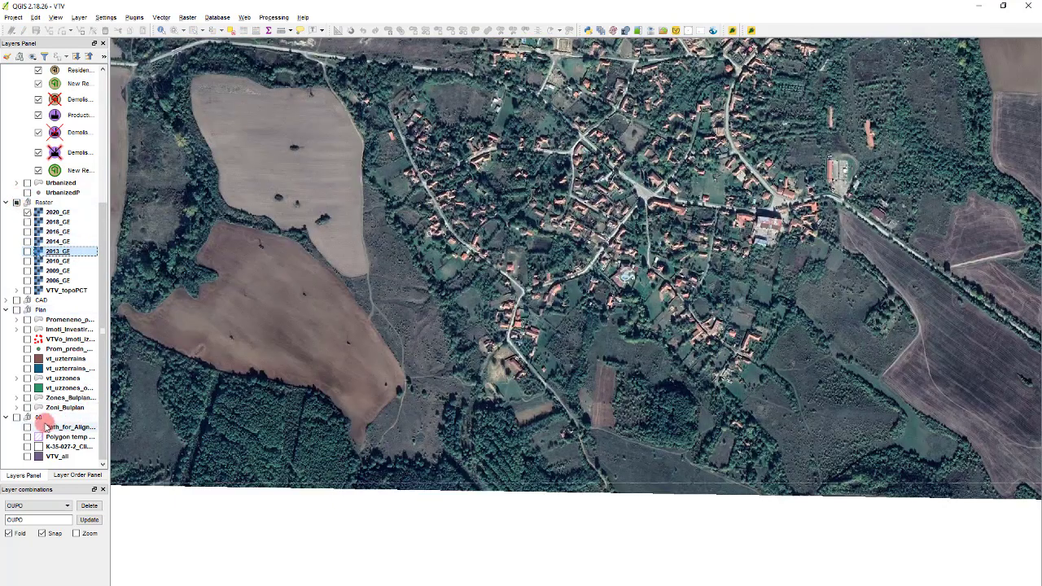
pyautogui.click(27, 426)
# Examine the alignment path's vertices against the building corners on the 2020_GE image.
pyautogui.scroll(3, 654, 448)
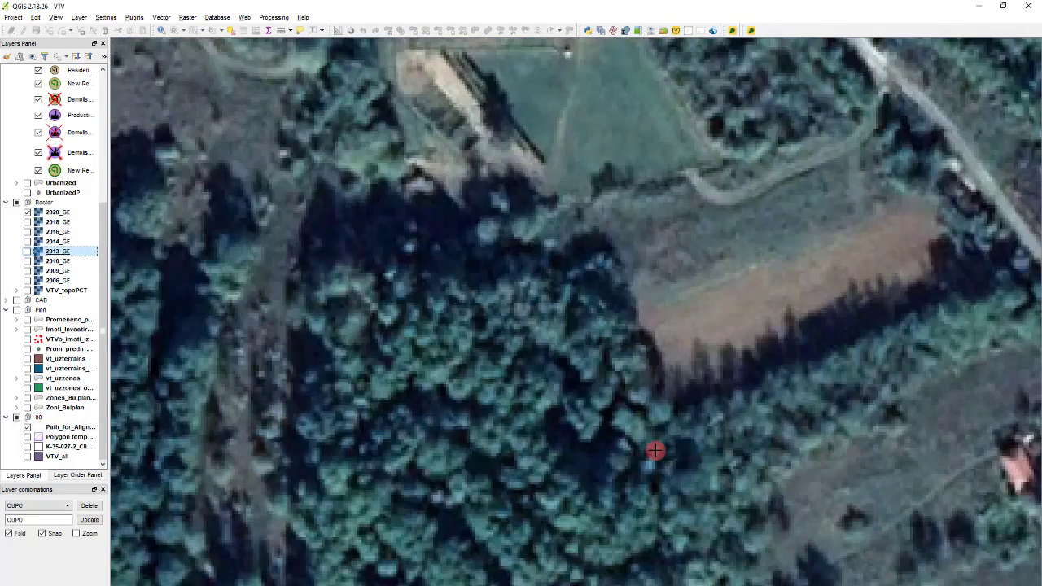
pyautogui.scroll(-3, 708, 444)
pyautogui.scroll(8, 708, 444)
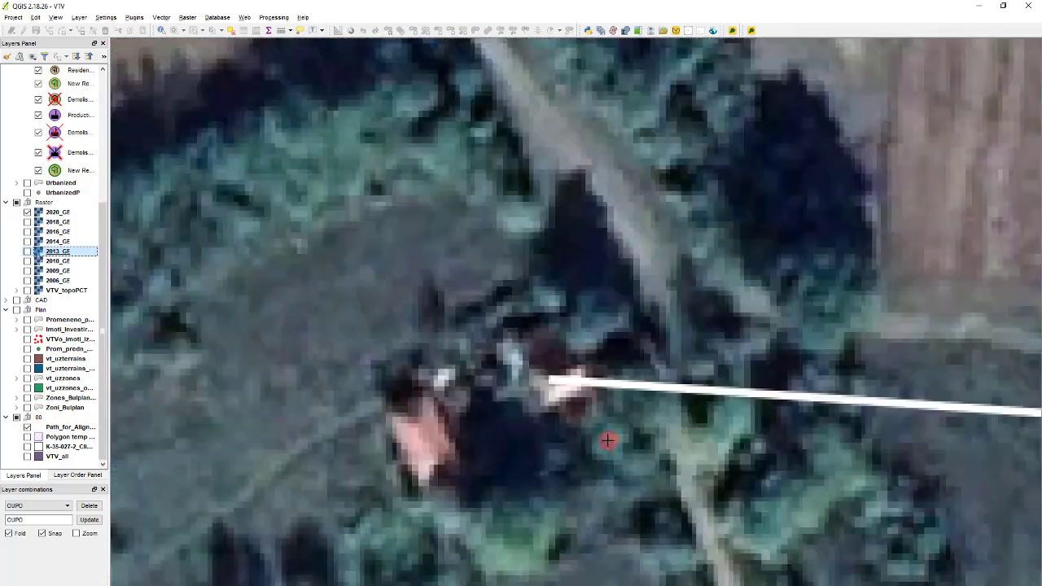
pyautogui.scroll(-10, 556, 387)
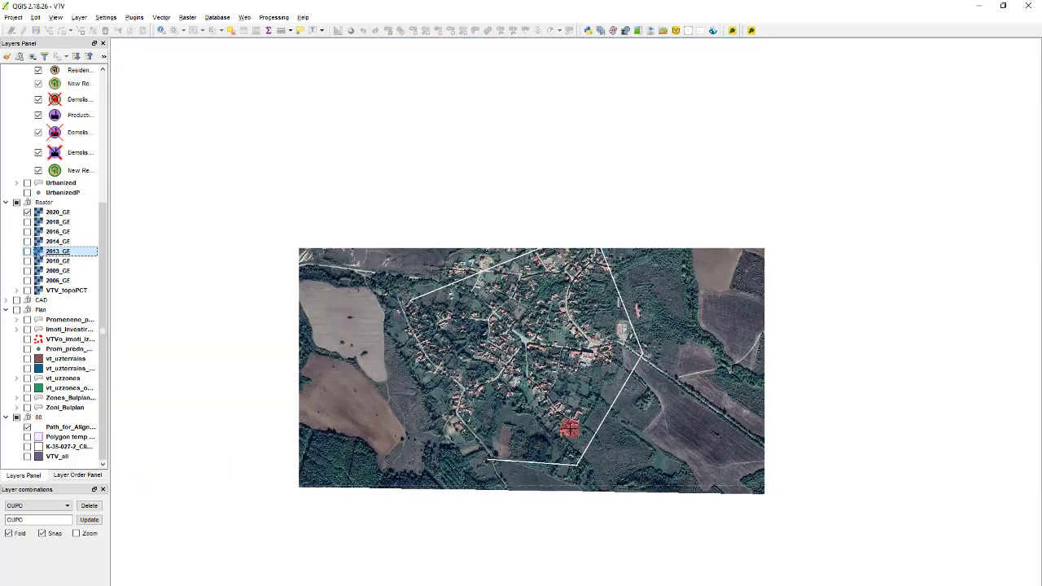
pyautogui.scroll(6, 565, 431)
pyautogui.scroll(-5, 610, 411)
pyautogui.scroll(7, 621, 495)
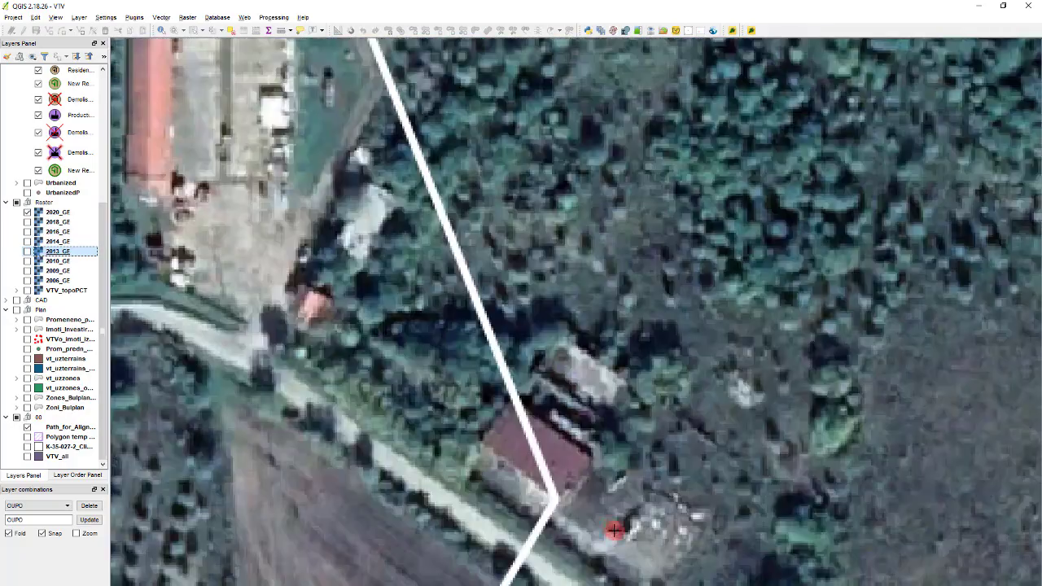
pyautogui.scroll(-5, 625, 525)
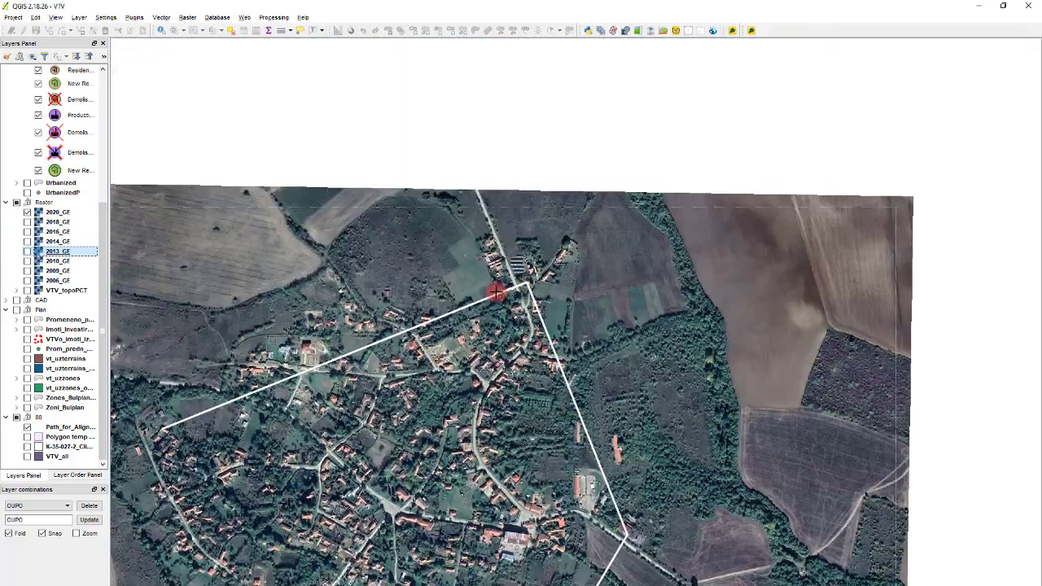
pyautogui.scroll(6, 529, 289)
pyautogui.scroll(-5, 583, 280)
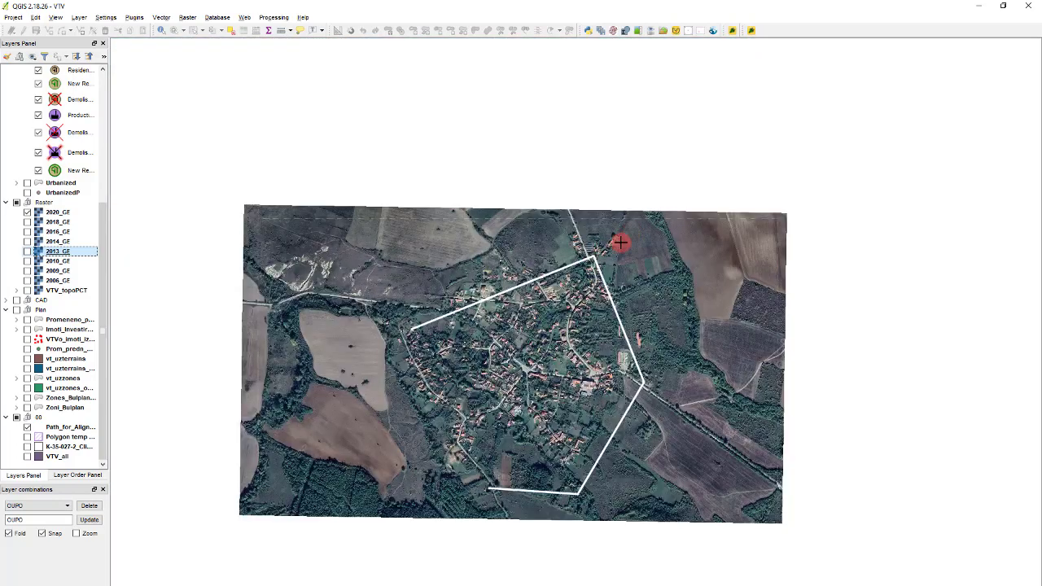
pyautogui.scroll(2, 407, 329)
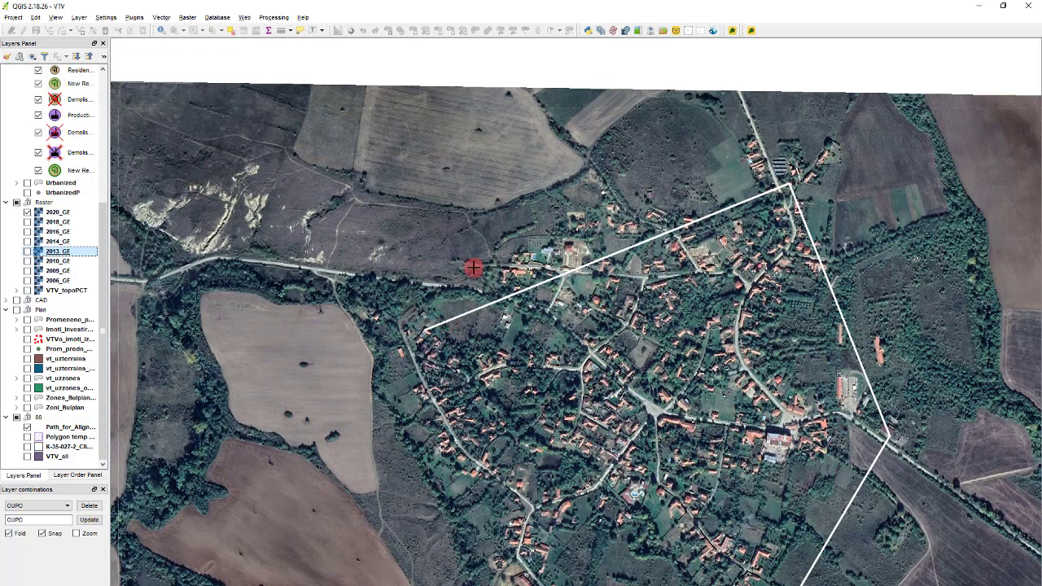
pyautogui.scroll(-2, 480, 271)
pyautogui.scroll(1, 577, 449)
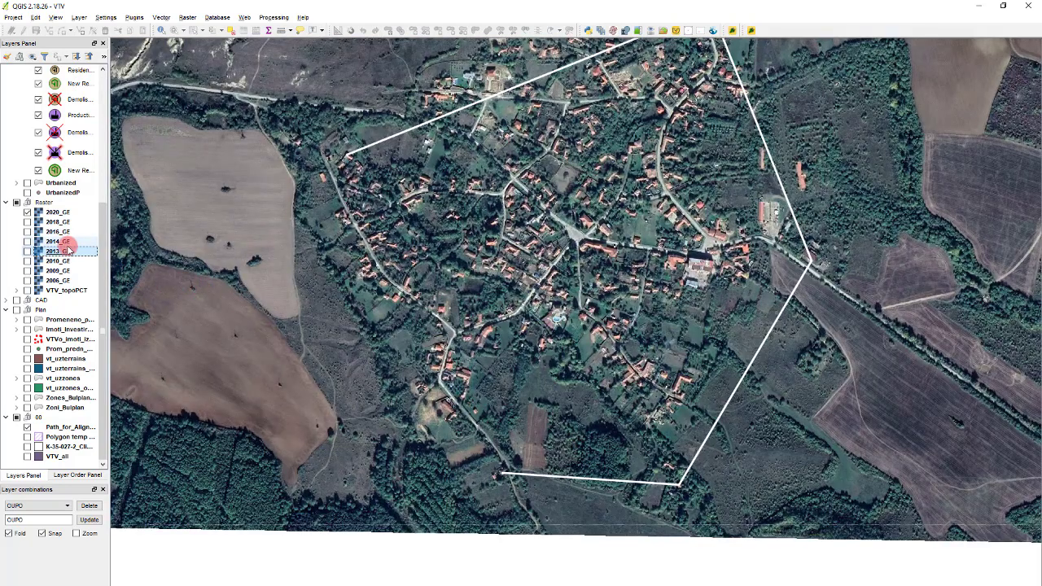
# Briefly display 2013_GE beneath the path for comparison, hide it again, and turn on the 2006_GE raster.
pyautogui.click(27, 252)
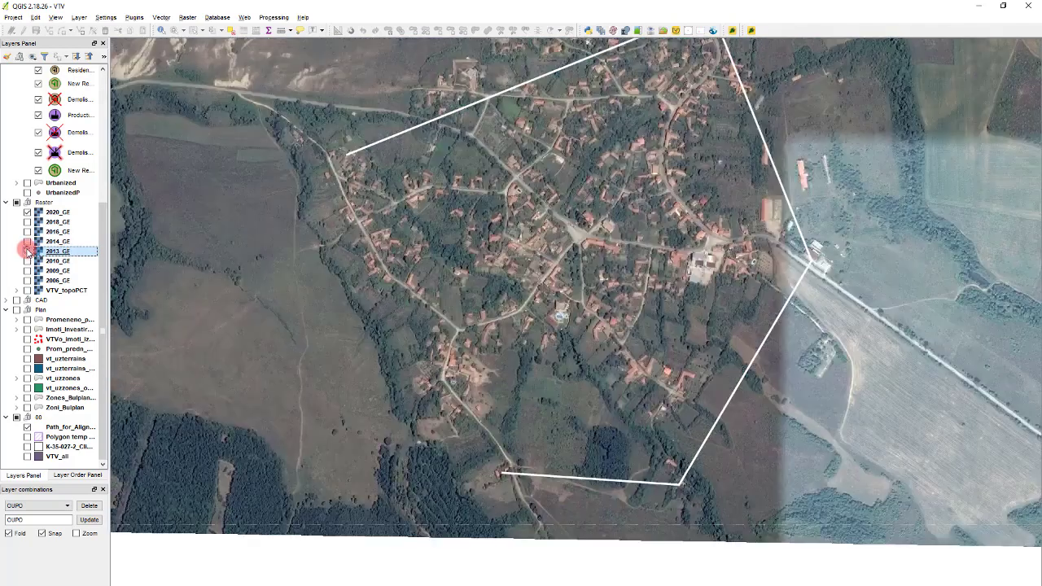
pyautogui.click(27, 242)
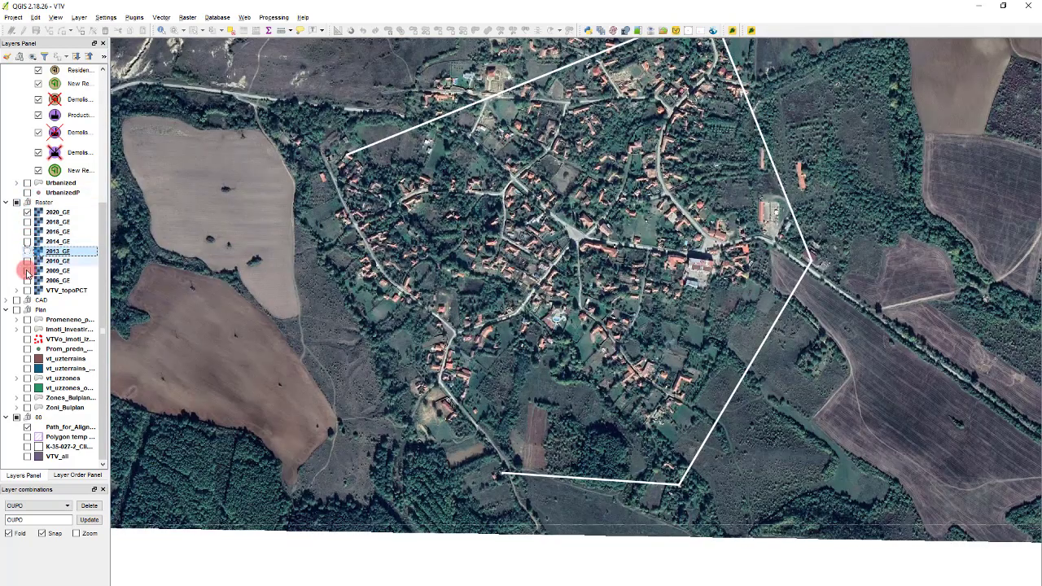
pyautogui.click(27, 280)
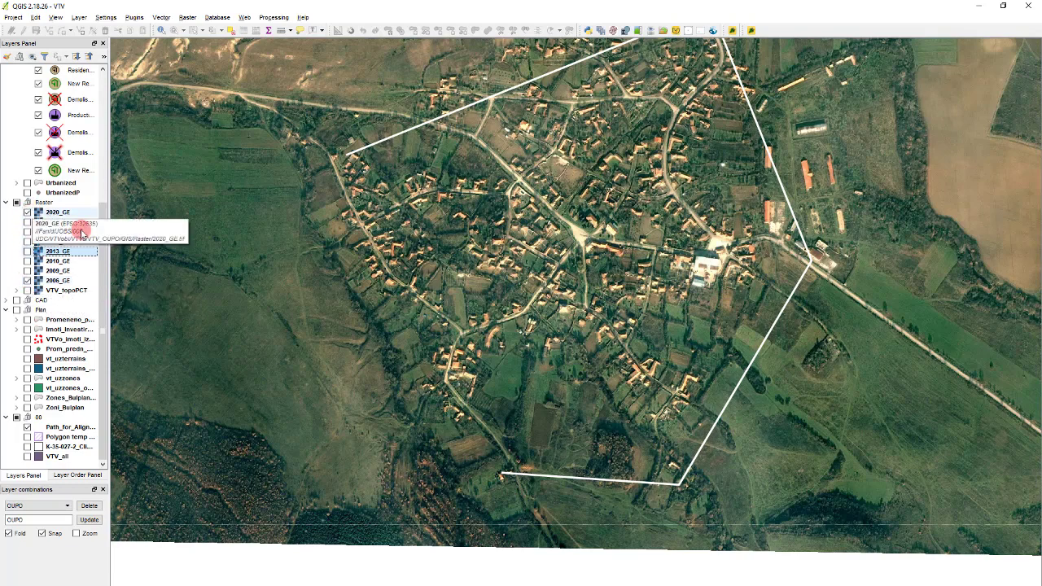
# Measure the offset between the building on the 2006_GE image and the southwestern end vertex of the path.
pyautogui.scroll(6, 507, 473)
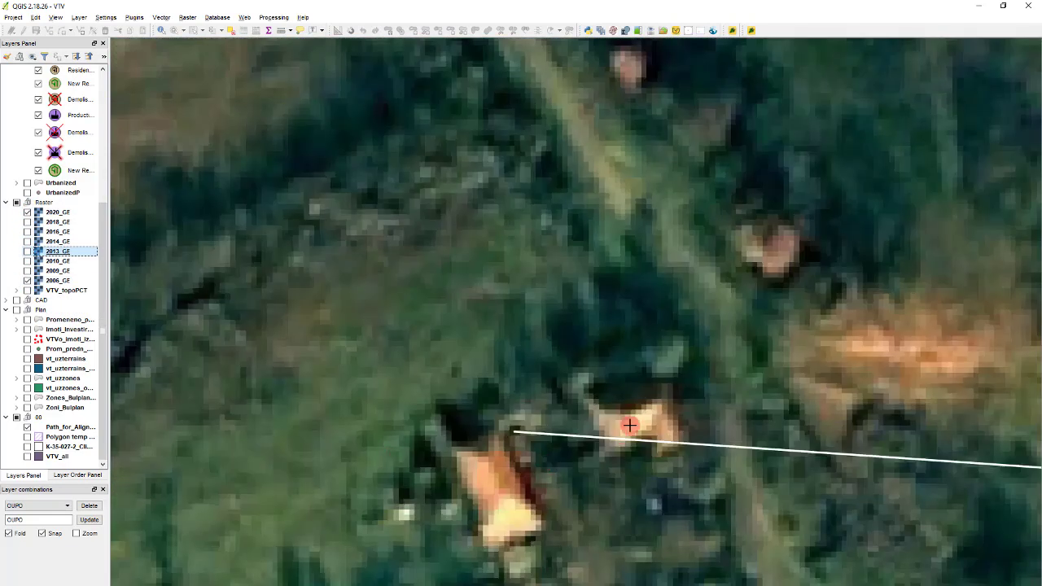
pyautogui.click(281, 31)
pyautogui.click(632, 411)
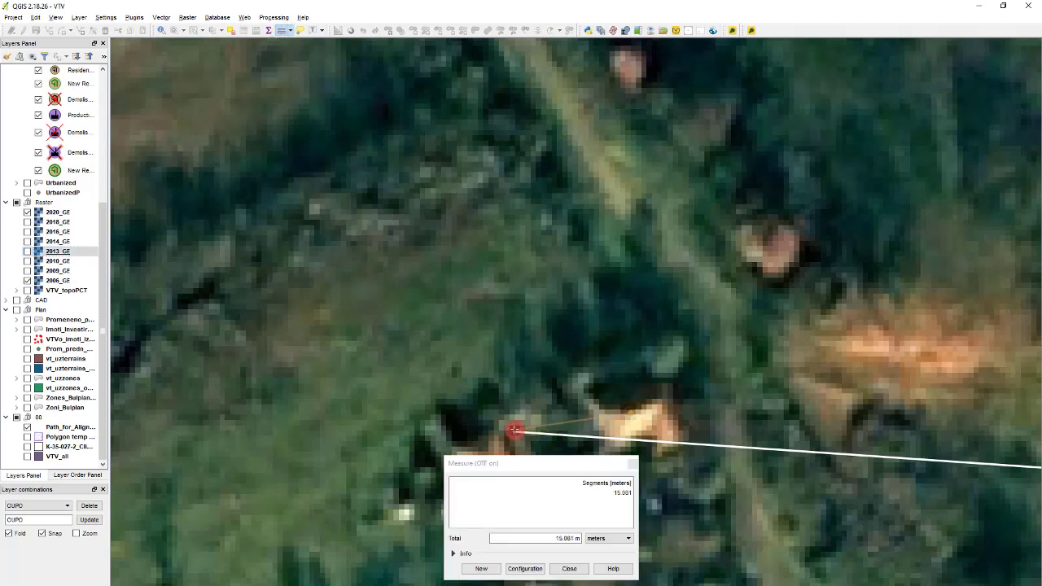
pyautogui.click(572, 567)
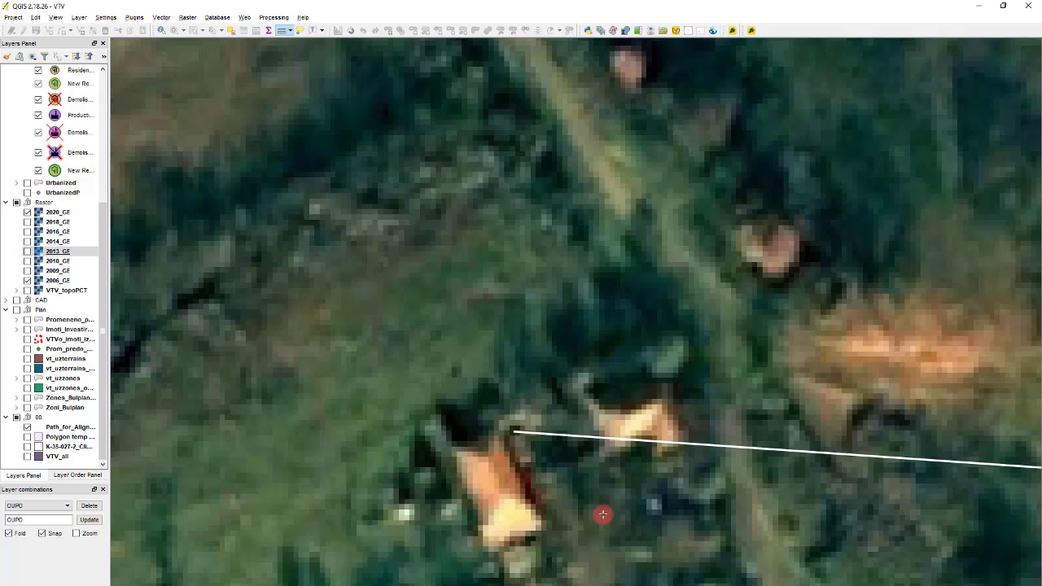
pyautogui.scroll(-5, 598, 461)
pyautogui.scroll(-2, 564, 445)
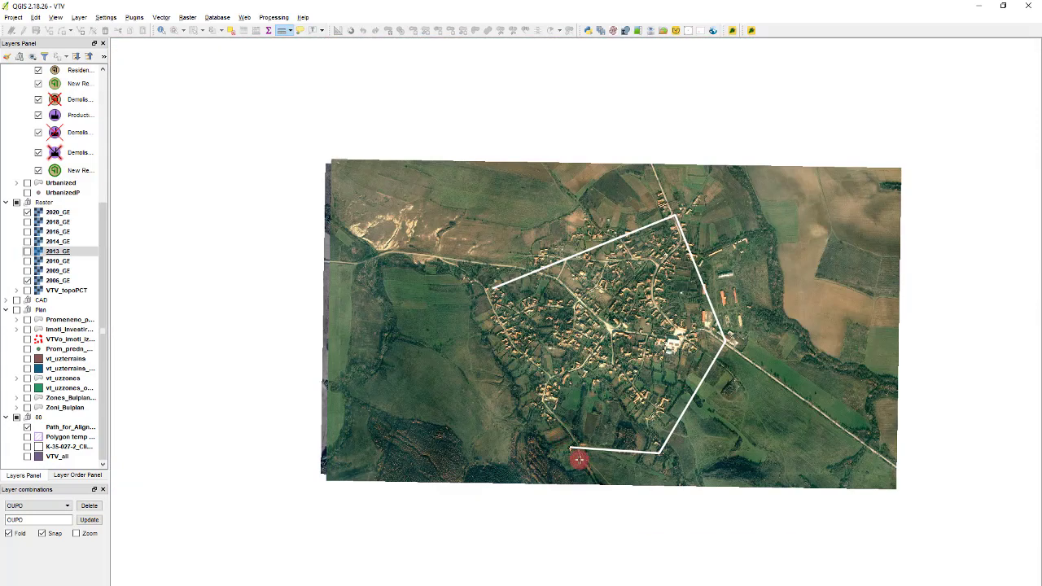
# Enable snapping to vertex and segment for the Path_for_Alignment layer with a tolerance of 50 pixels.
pyautogui.scroll(3, 578, 459)
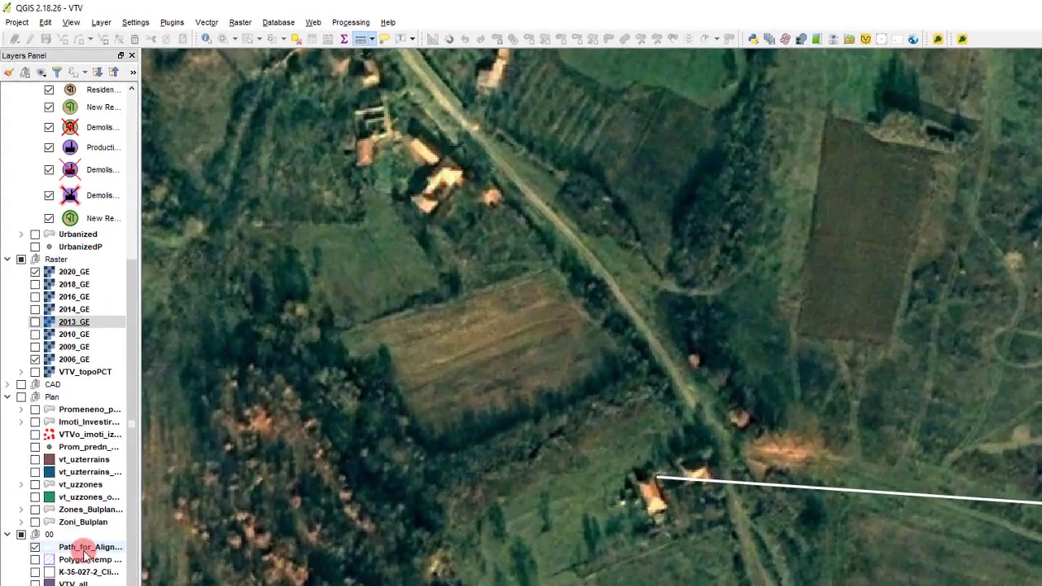
pyautogui.click(66, 426)
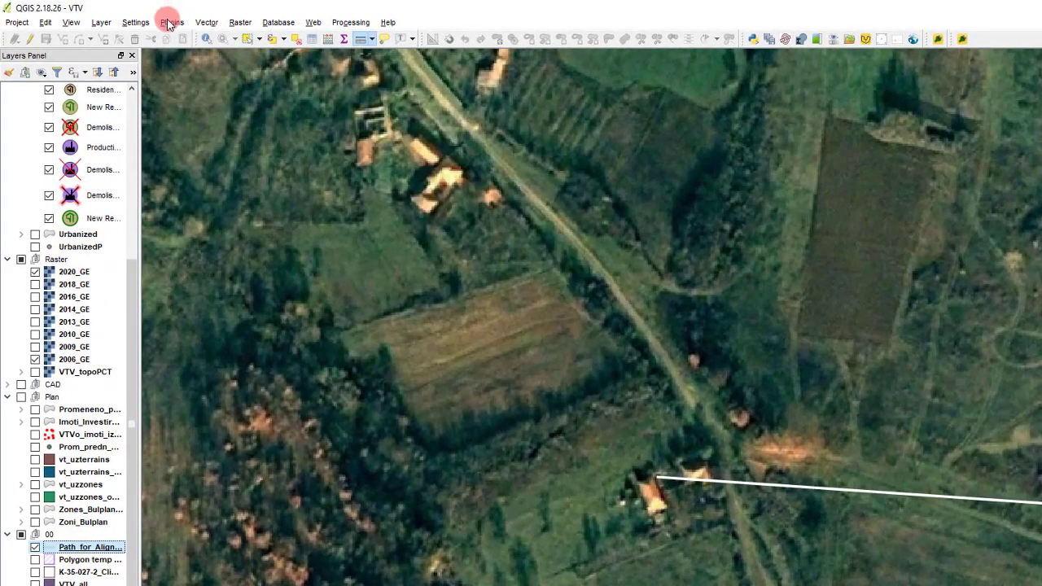
pyautogui.click(136, 22)
pyautogui.click(191, 112)
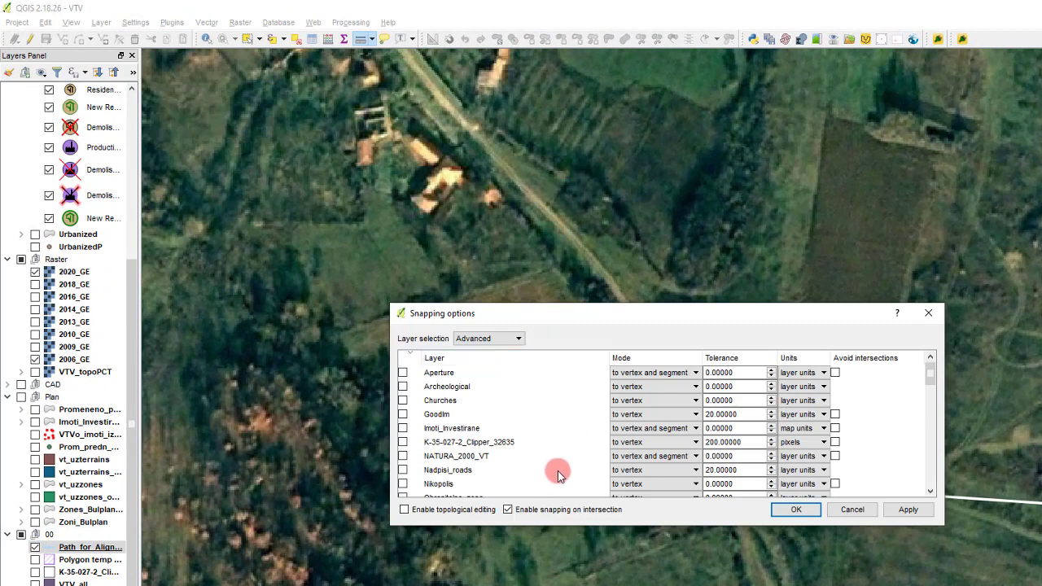
pyautogui.scroll(-10, 532, 428)
pyautogui.scroll(-5, 482, 456)
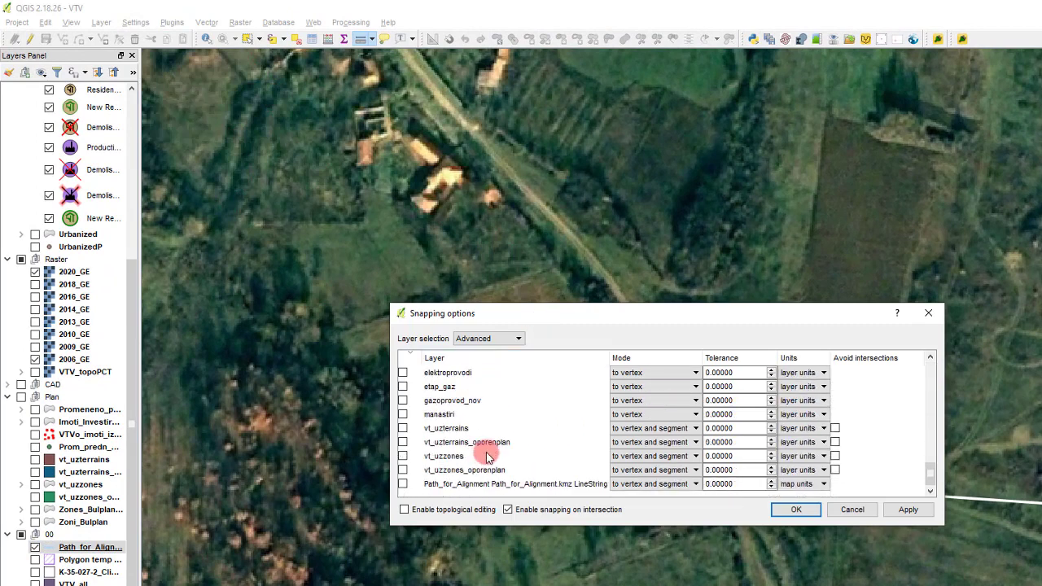
pyautogui.click(401, 484)
pyautogui.click(716, 483)
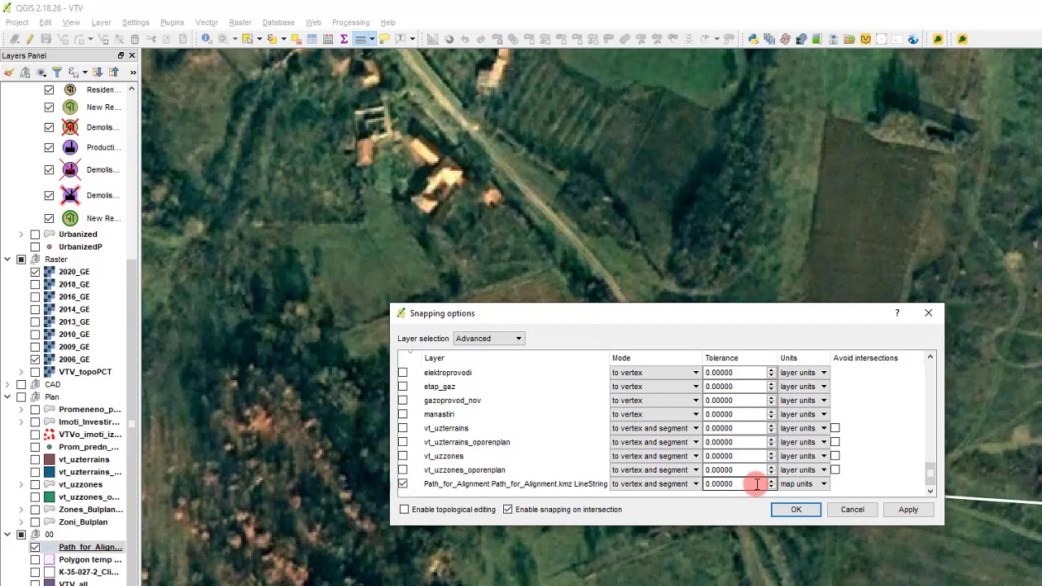
pyautogui.click(801, 485)
pyautogui.click(796, 496)
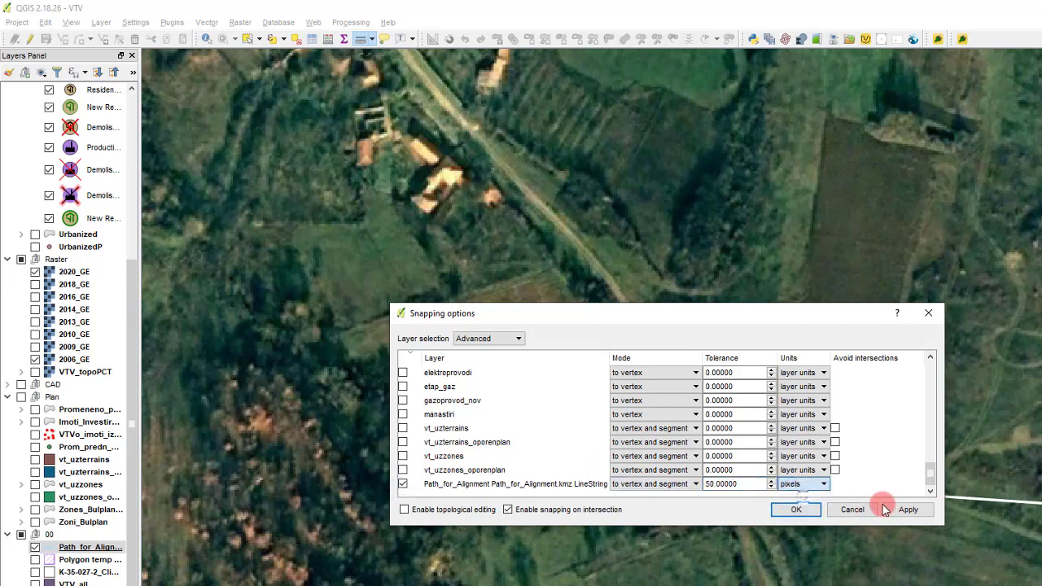
pyautogui.click(888, 509)
pyautogui.click(819, 509)
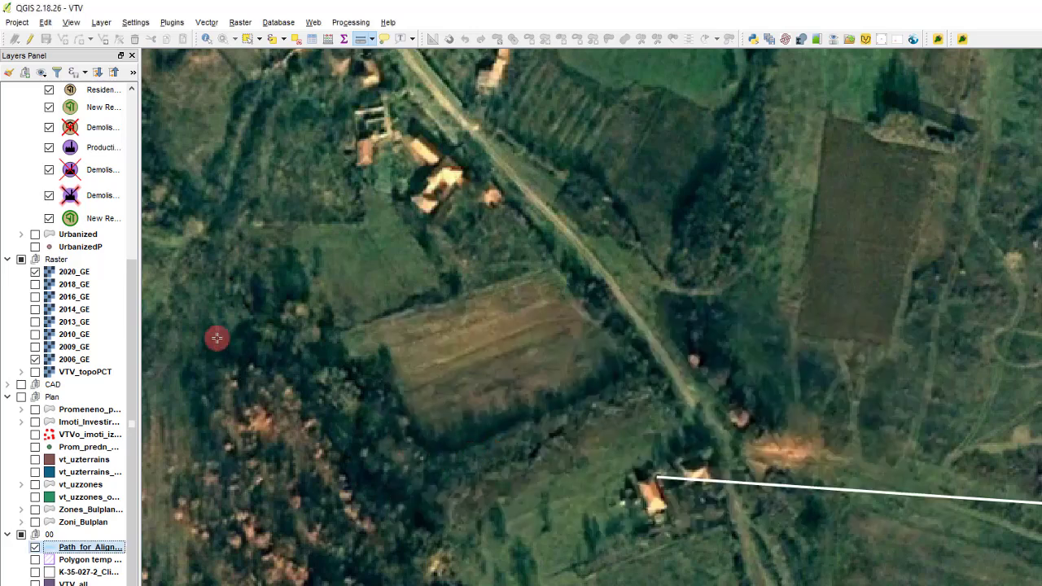
# Reopen the snapping options and review the snapping settings of the other layers.
pyautogui.click(135, 22)
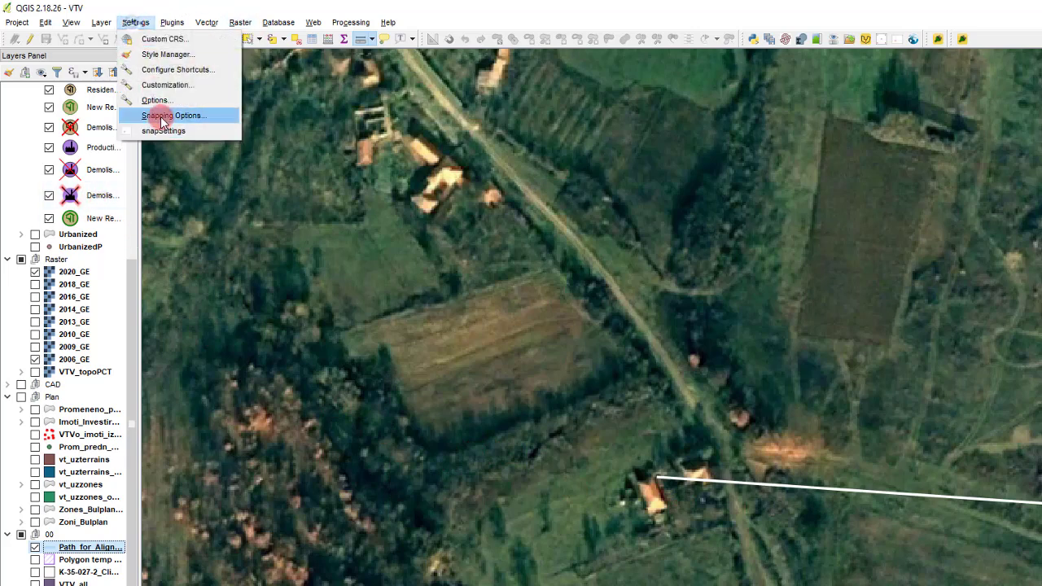
pyautogui.click(172, 111)
pyautogui.scroll(5, 535, 435)
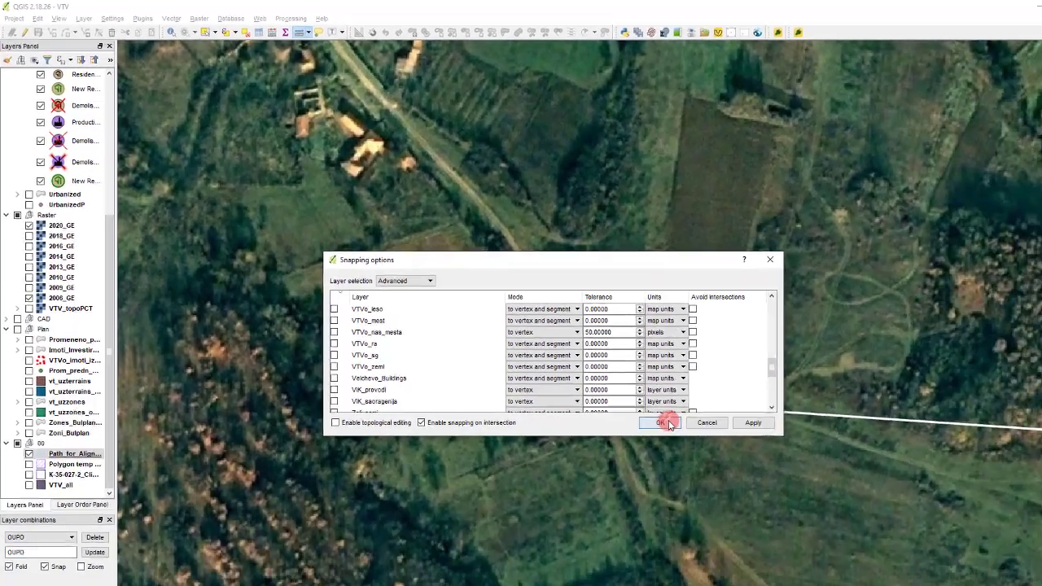
pyautogui.click(667, 424)
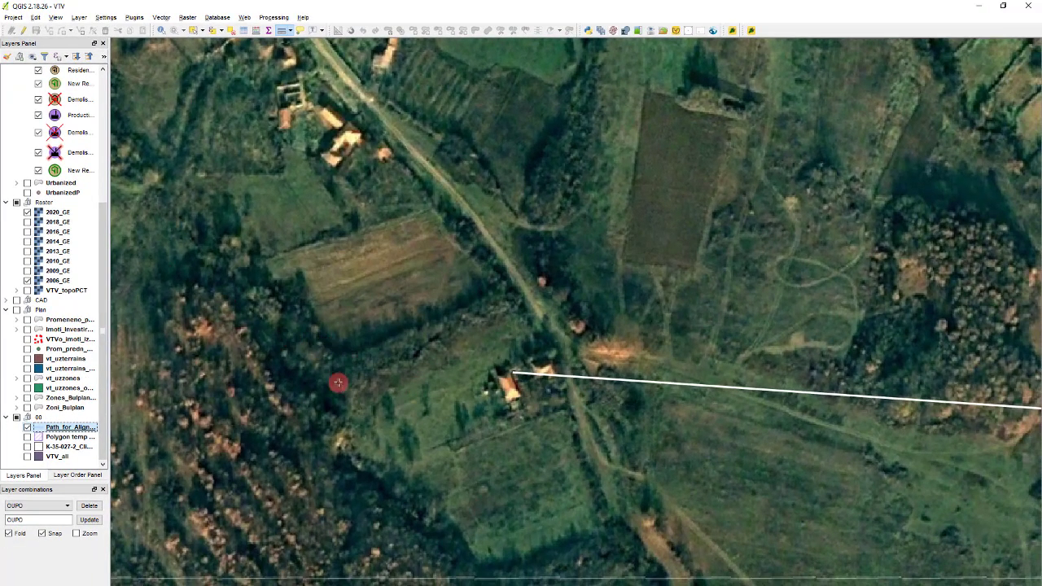
# Remove the raster layers from 2006_GE through 2018_GE from the project, keeping 2020_GE.
pyautogui.scroll(-3, 340, 390)
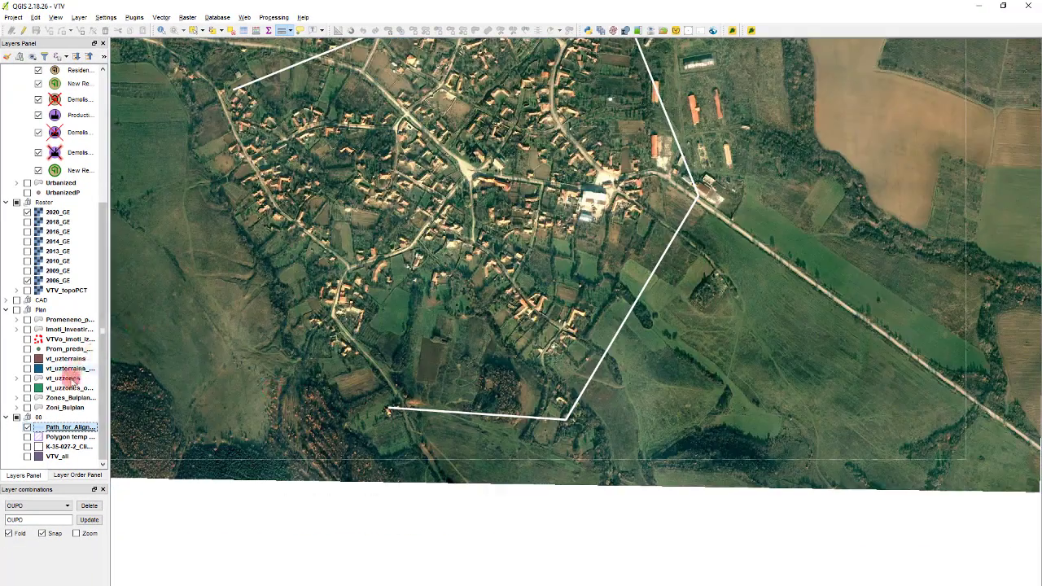
pyautogui.click(72, 280)
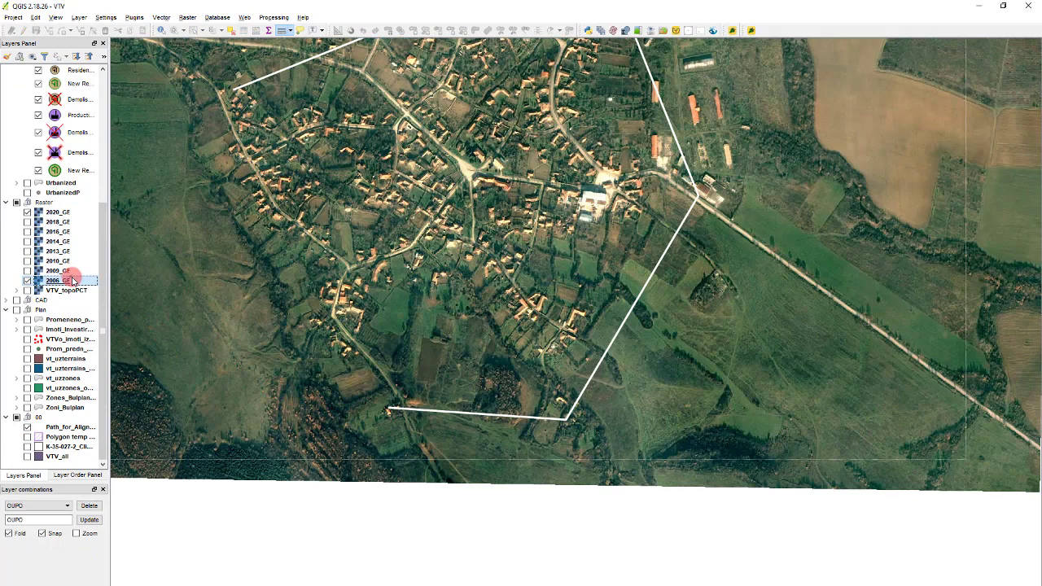
pyautogui.keyDown('shift'); pyautogui.click(76, 223); pyautogui.keyUp('shift')
pyautogui.rightClick(71, 236)
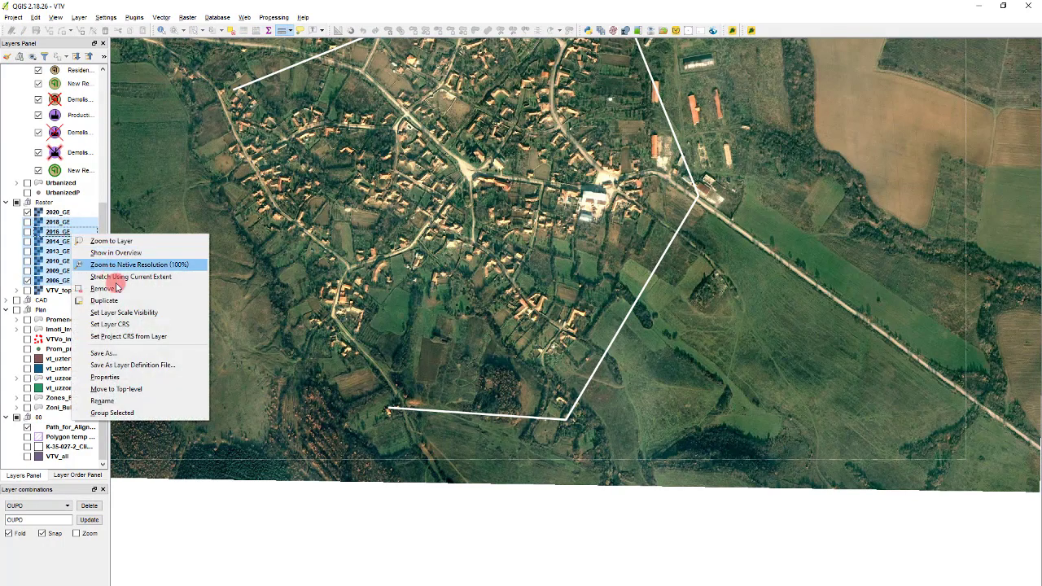
pyautogui.click(187, 284)
pyautogui.click(505, 344)
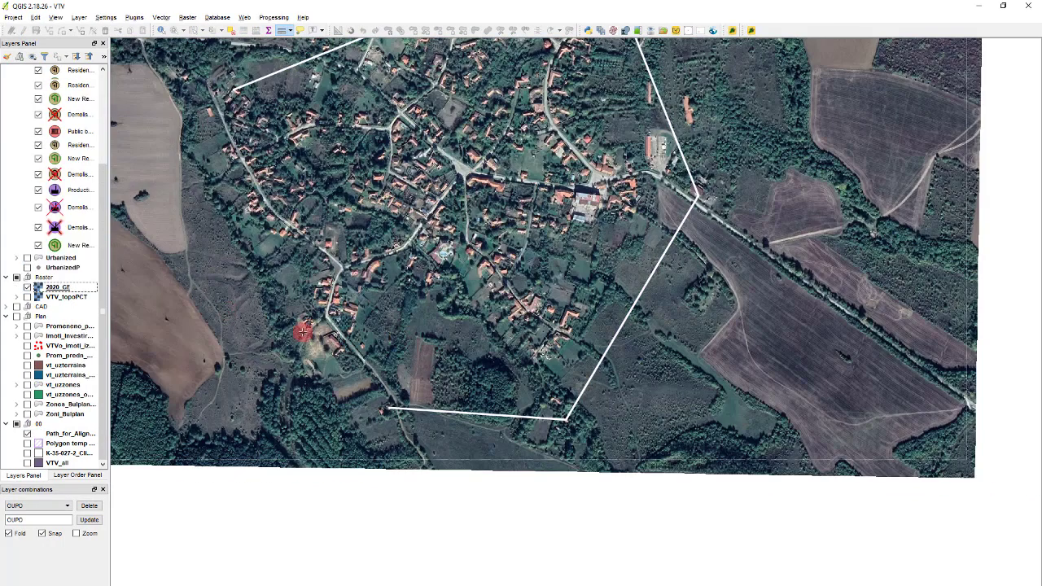
# Open the Georeferencer and load 2006.png from the Cropped folder with the CRS WGS 84 / UTM zone 35N.
pyautogui.scroll(2, 409, 425)
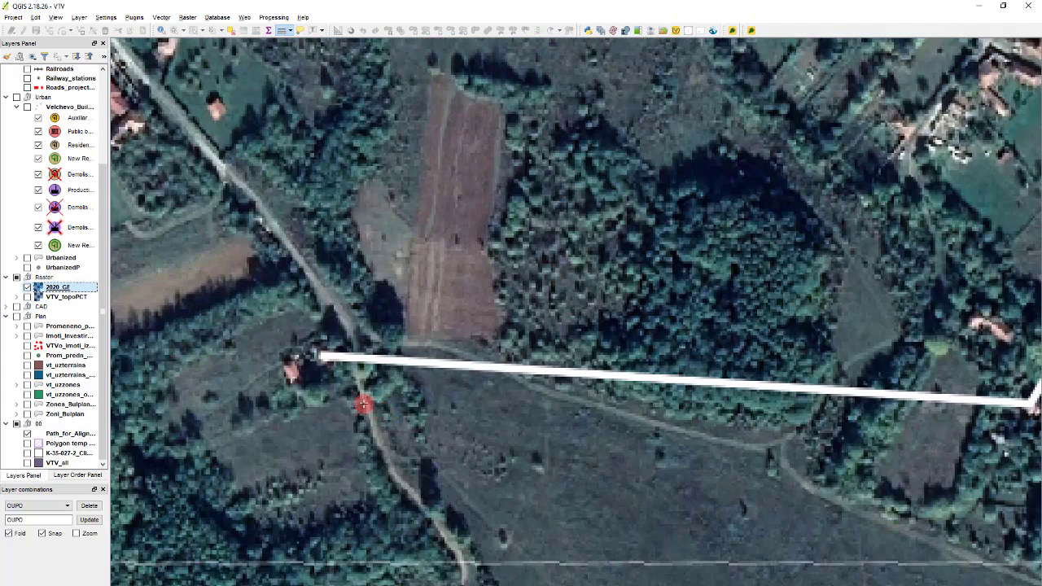
pyautogui.scroll(-2, 315, 374)
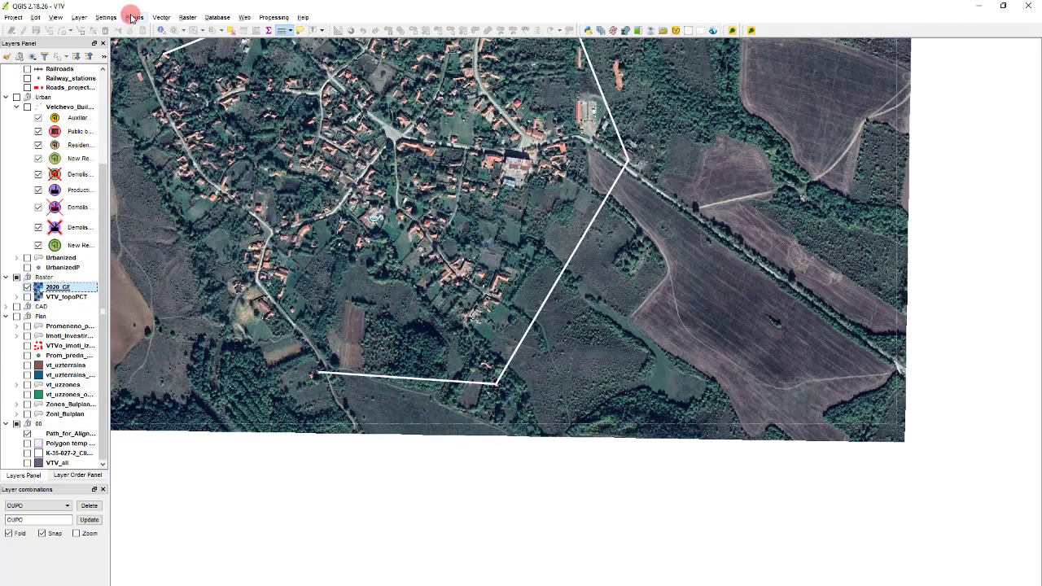
pyautogui.click(187, 18)
pyautogui.click(205, 59)
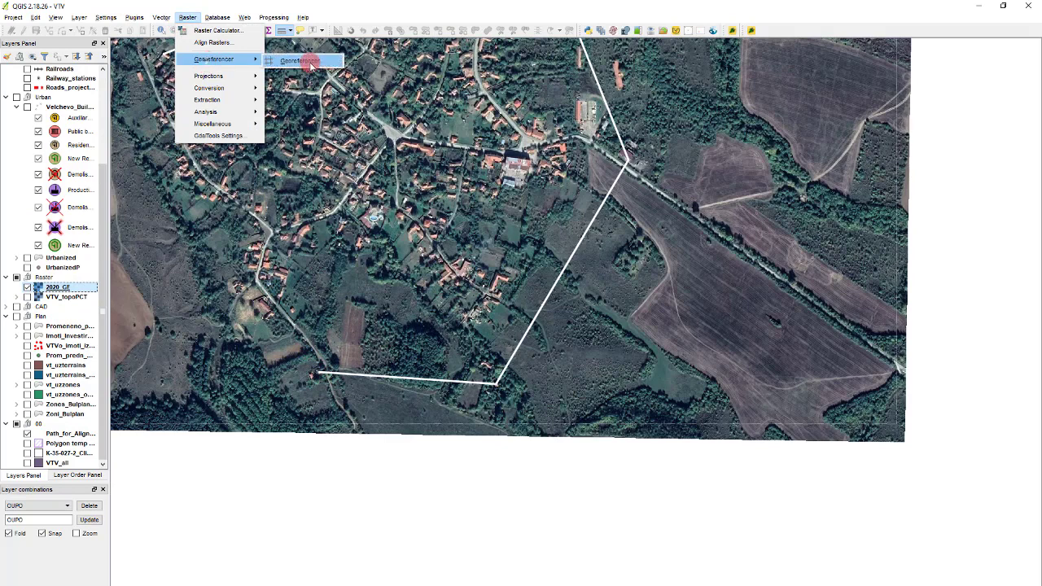
pyautogui.click(309, 62)
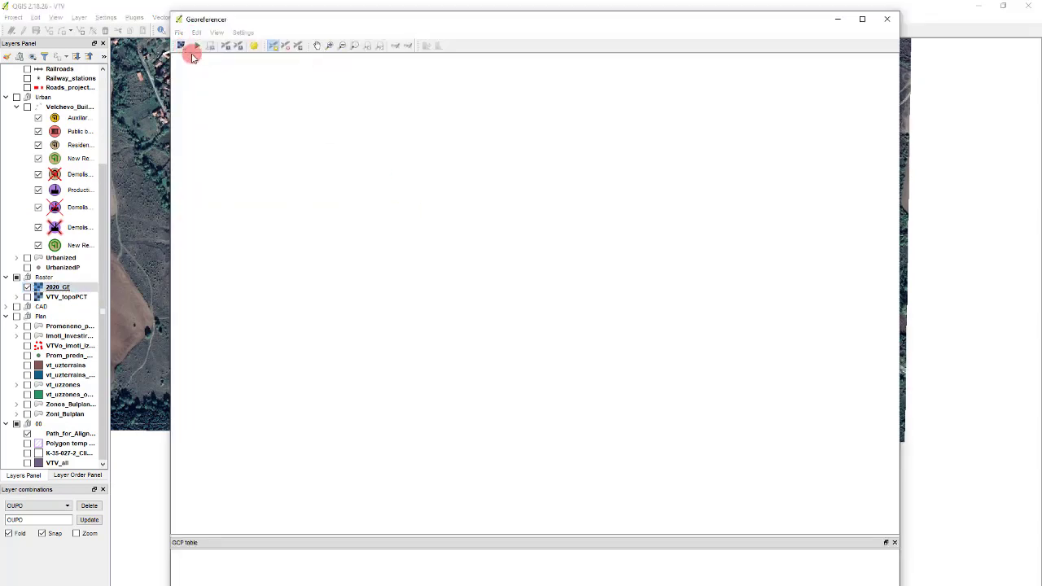
pyautogui.click(189, 51)
pyautogui.click(305, 110)
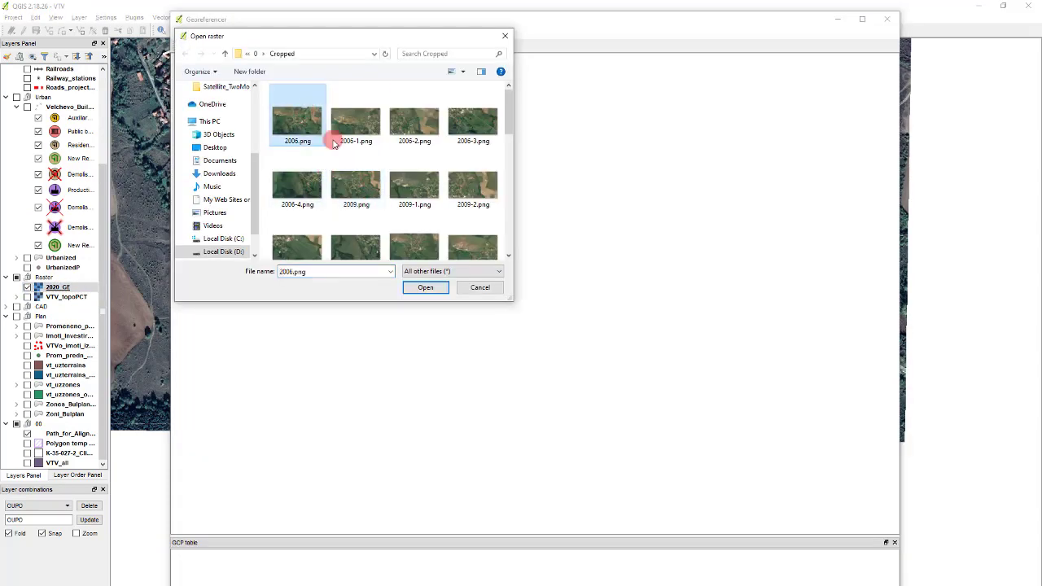
pyautogui.doubleClick(285, 109)
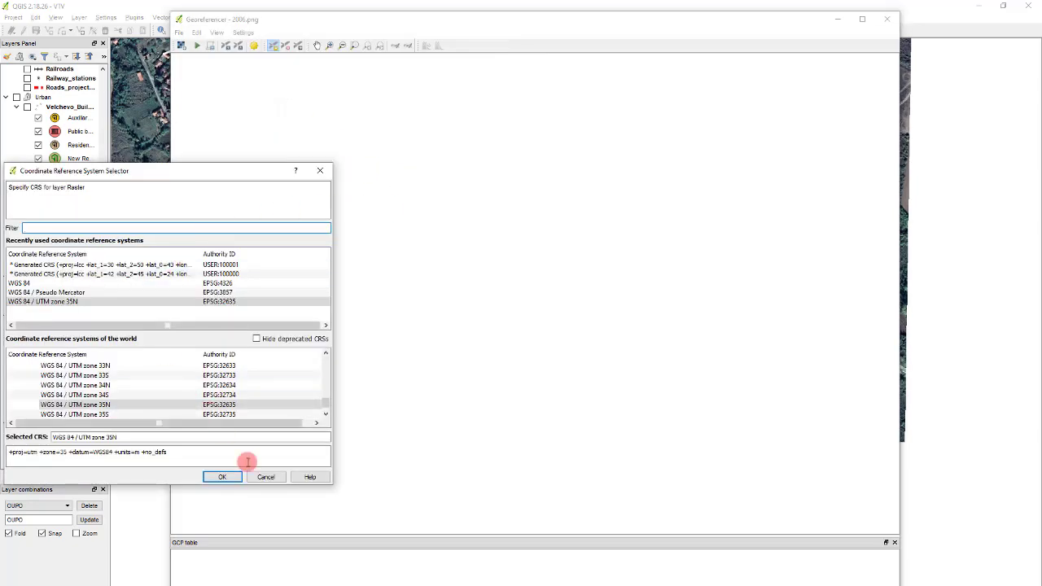
pyautogui.click(233, 476)
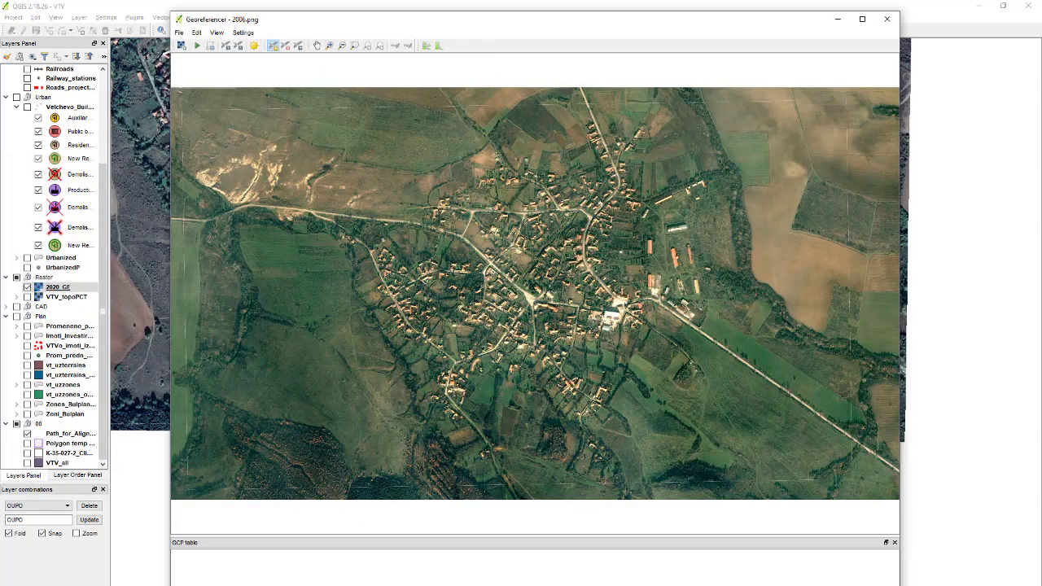
# Check the path in Google Earth Pro, return to the Georeferencer, and add a control point matching the southwestern building to the path's end vertex.
pyautogui.hotkey('alt', 'Tab')
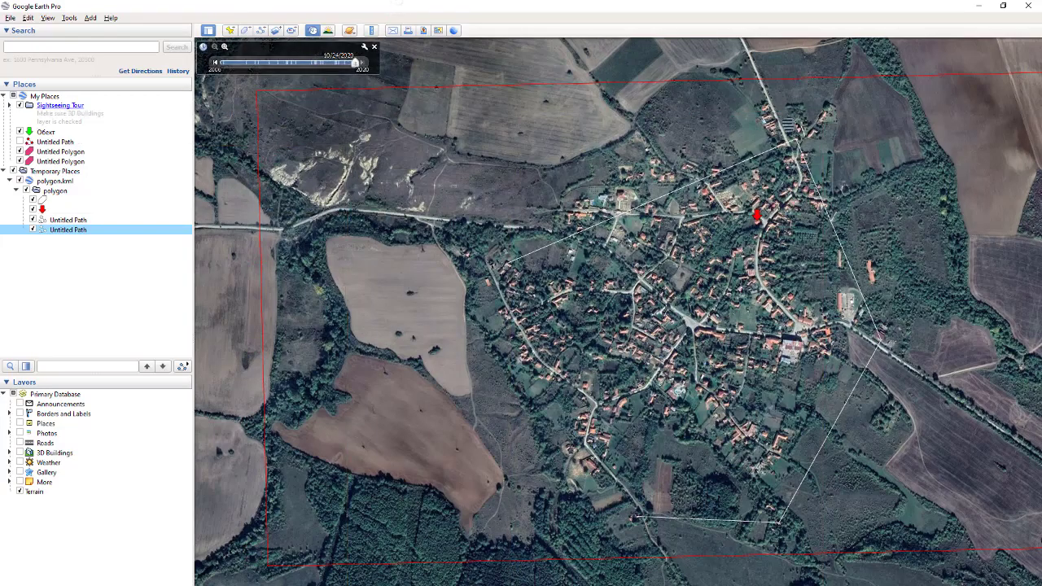
pyautogui.hotkey('alt', 'Tab')
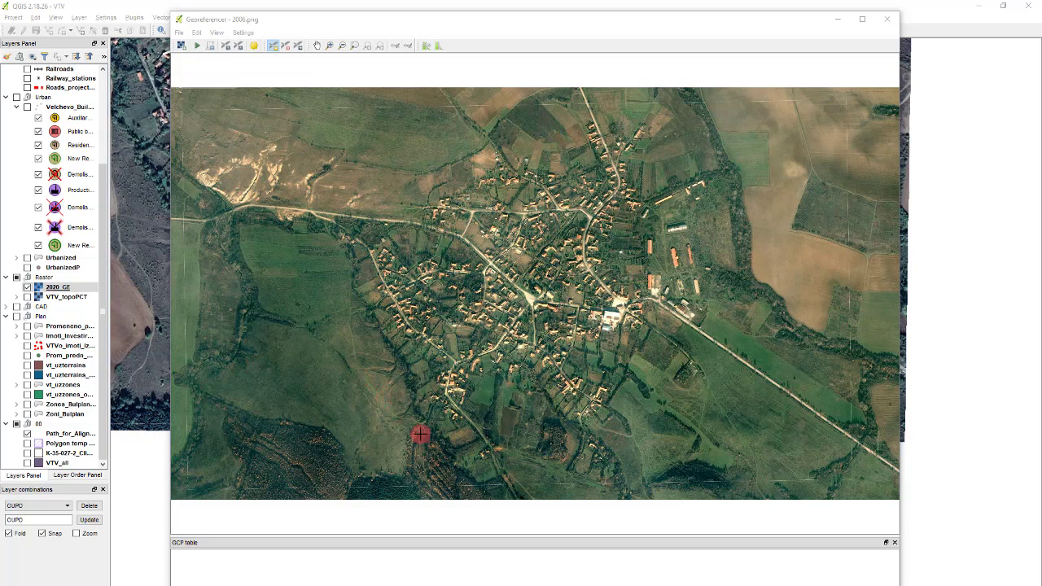
pyautogui.scroll(5, 480, 468)
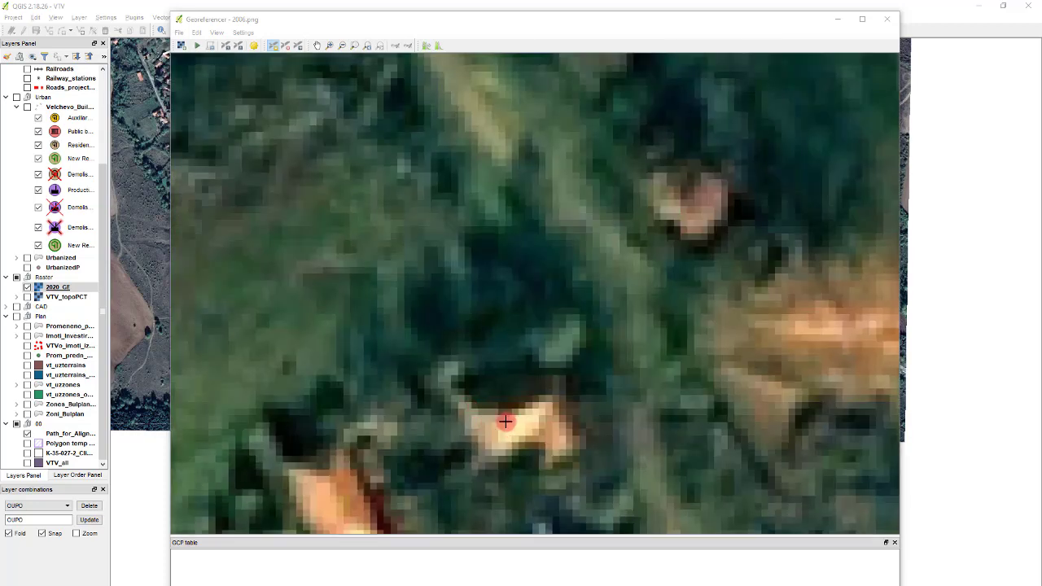
pyautogui.click(505, 419)
pyautogui.click(201, 472)
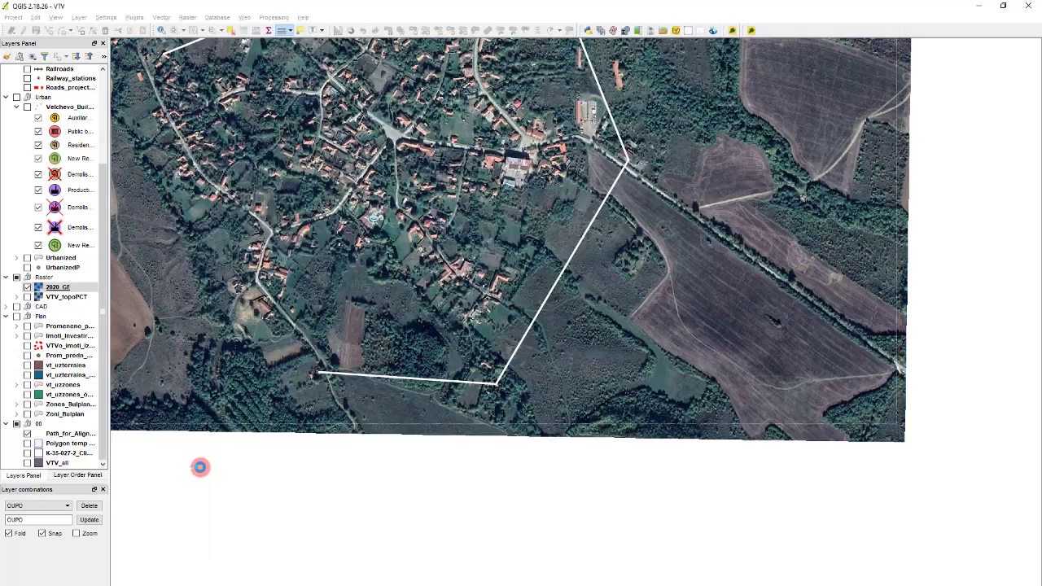
pyautogui.click(325, 376)
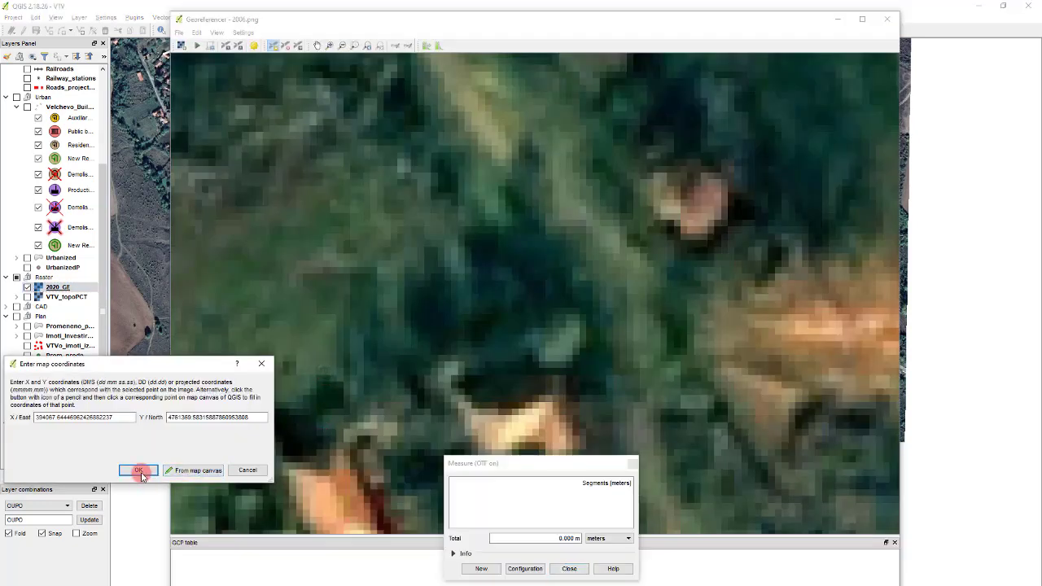
pyautogui.click(140, 470)
# Add a control point on the small southeastern building's corner in 2006.png and match it to the path's southeastern vertex on the map canvas.
pyautogui.scroll(-6, 375, 391)
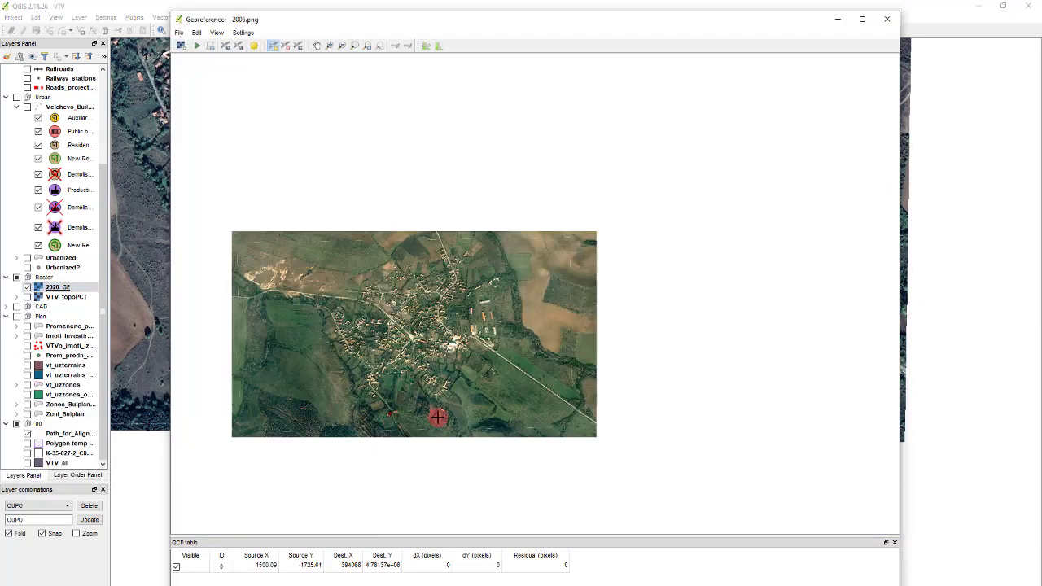
pyautogui.scroll(2, 455, 418)
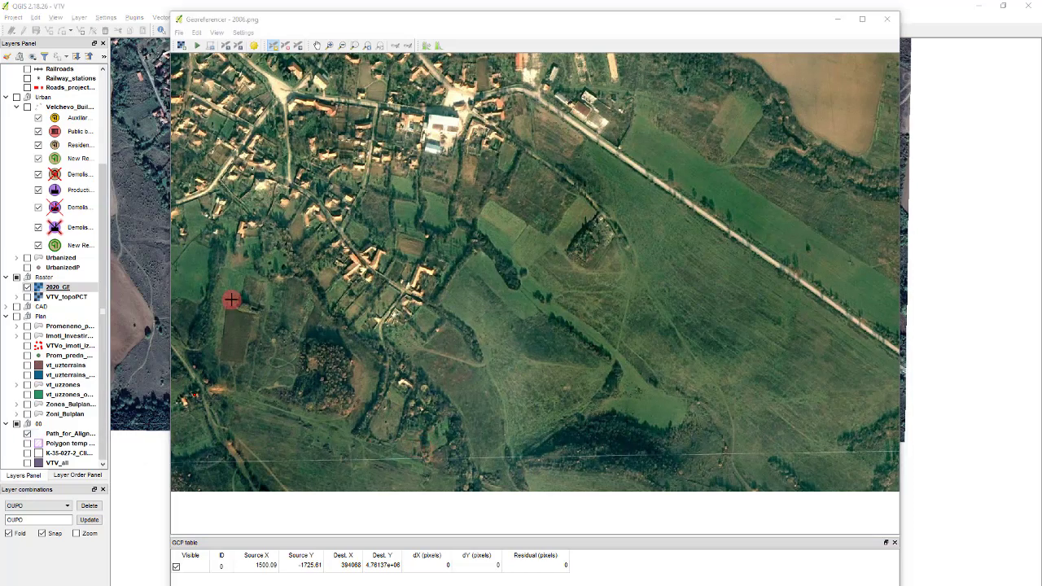
pyautogui.scroll(4, 437, 393)
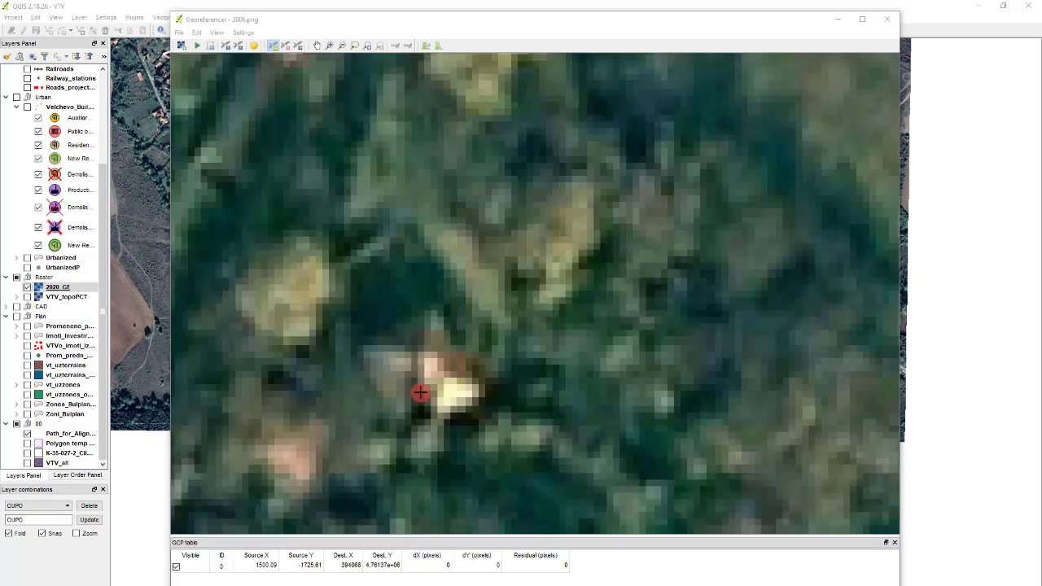
pyautogui.click(417, 355)
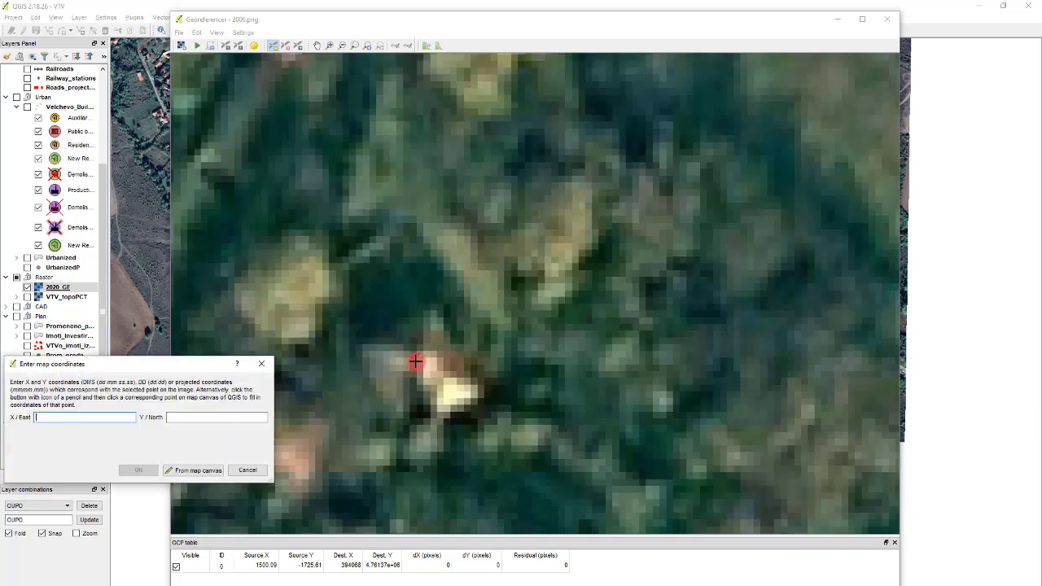
pyautogui.click(194, 470)
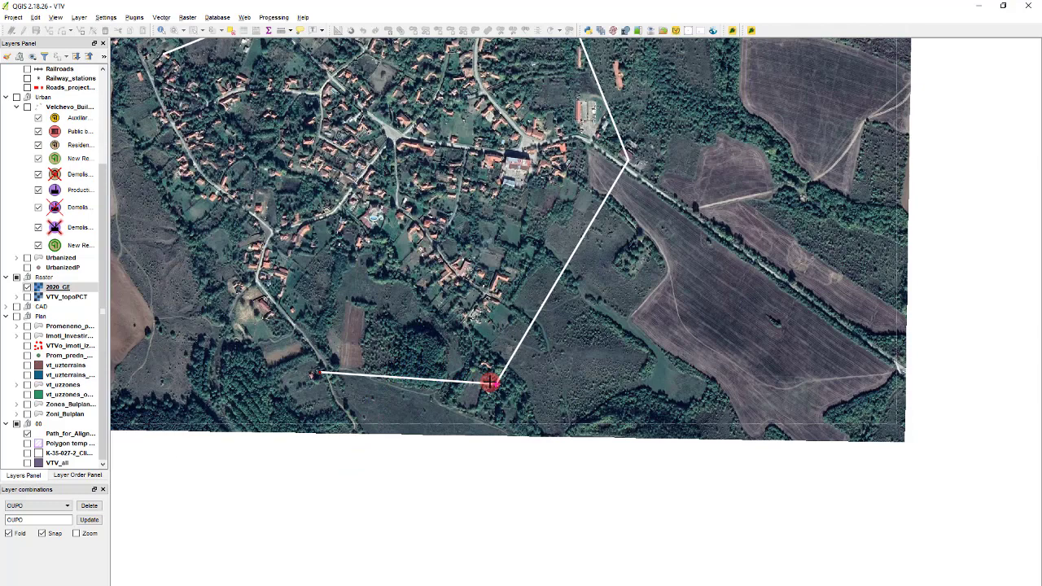
pyautogui.click(490, 382)
pyautogui.click(137, 471)
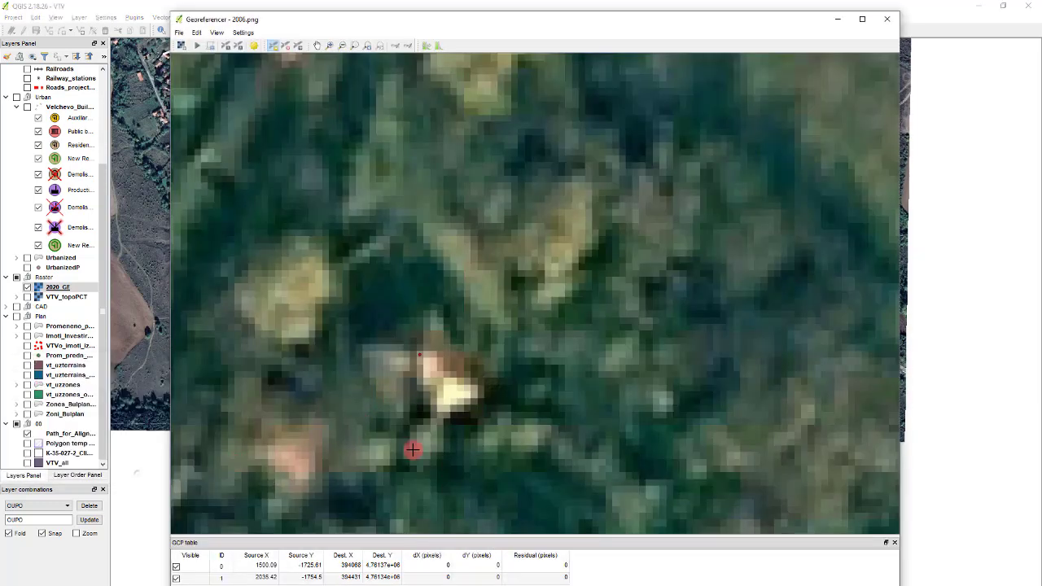
# Add a control point on the roof corner beside the eastern main road and match it to the path's eastern vertex on the map canvas.
pyautogui.scroll(-3, 456, 489)
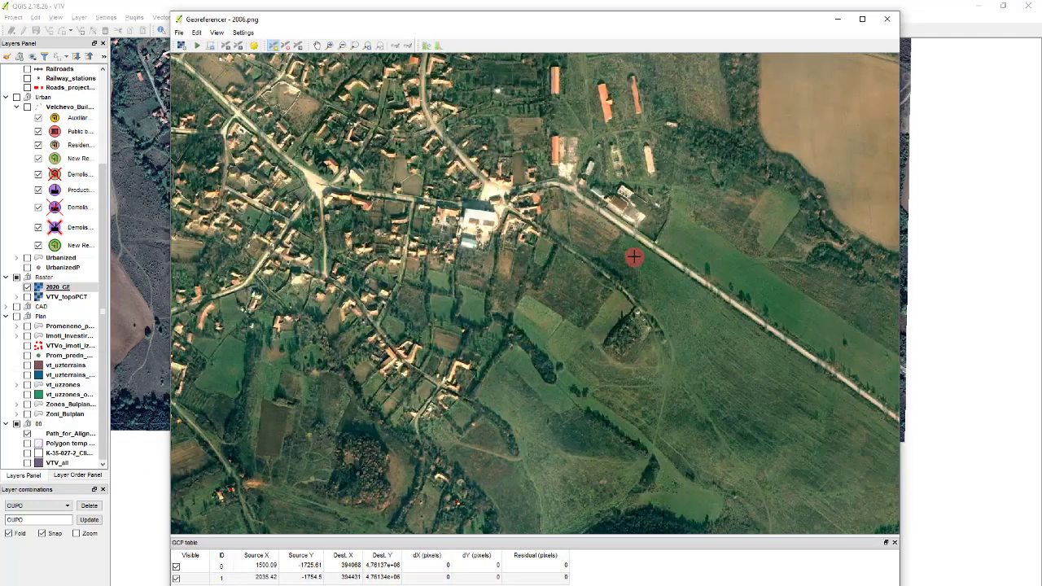
pyautogui.scroll(5, 644, 202)
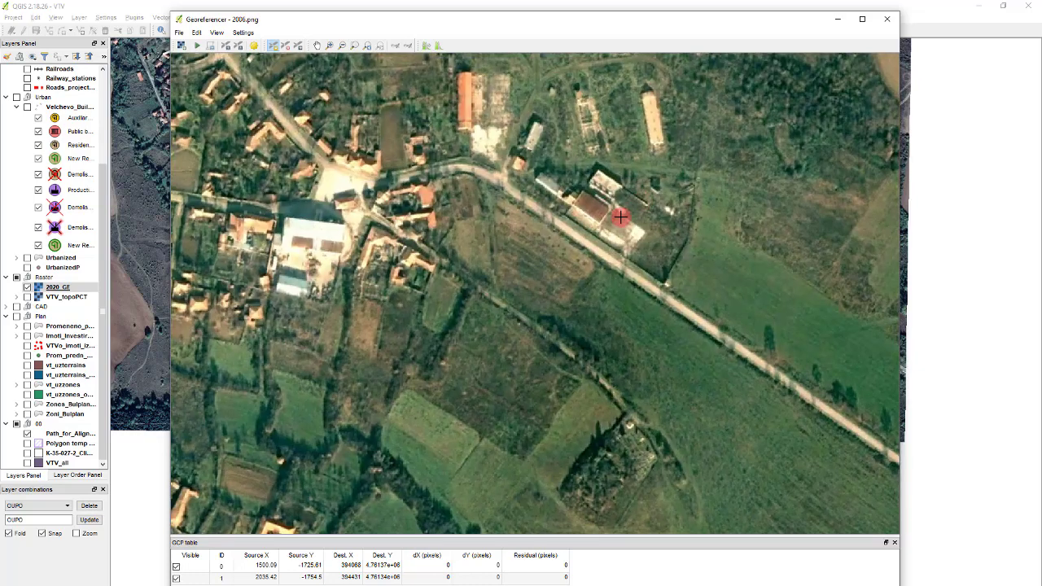
pyautogui.scroll(1, 540, 246)
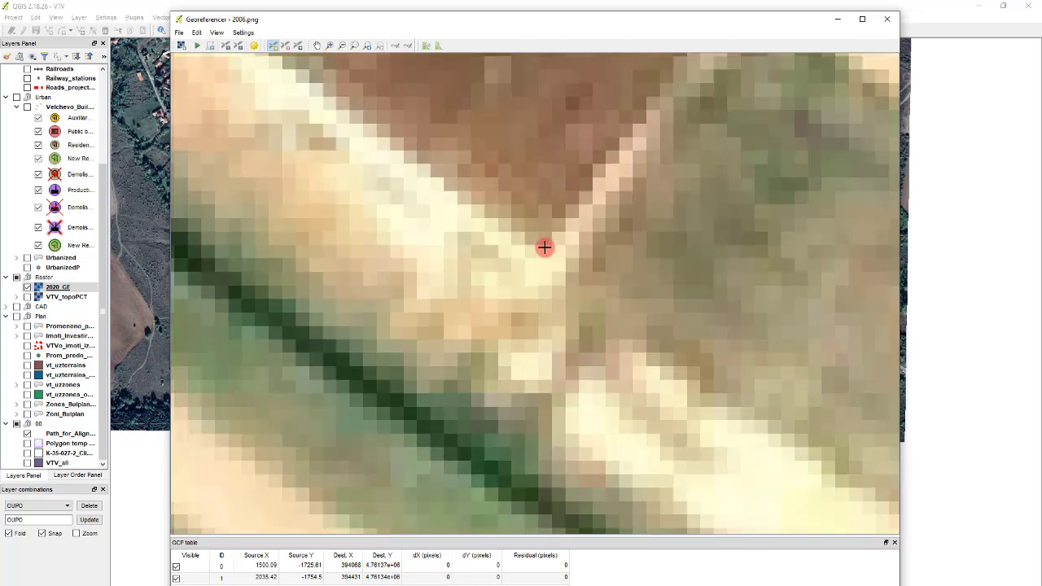
pyautogui.click(543, 247)
pyautogui.click(187, 469)
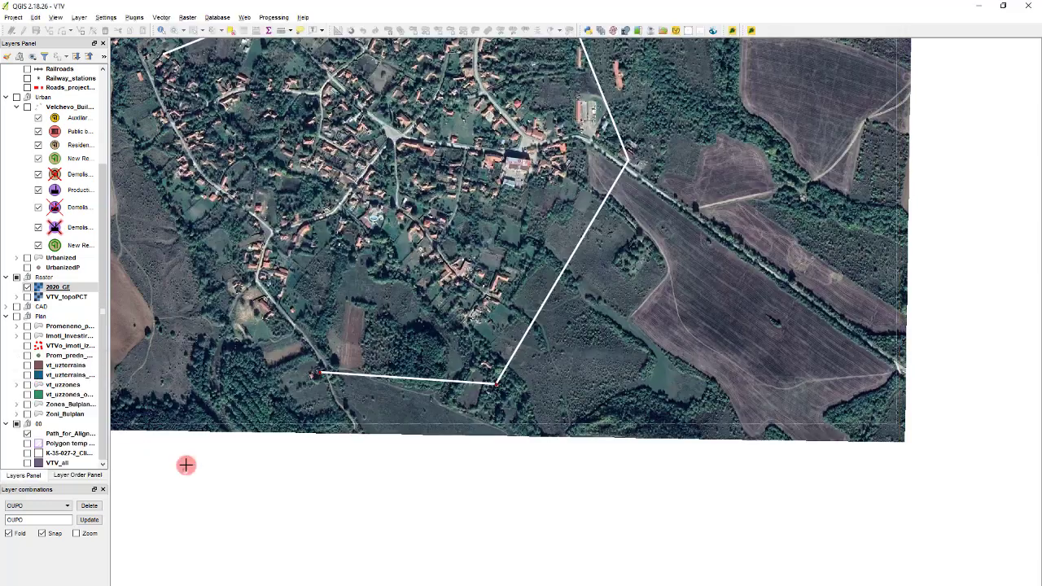
pyautogui.click(613, 166)
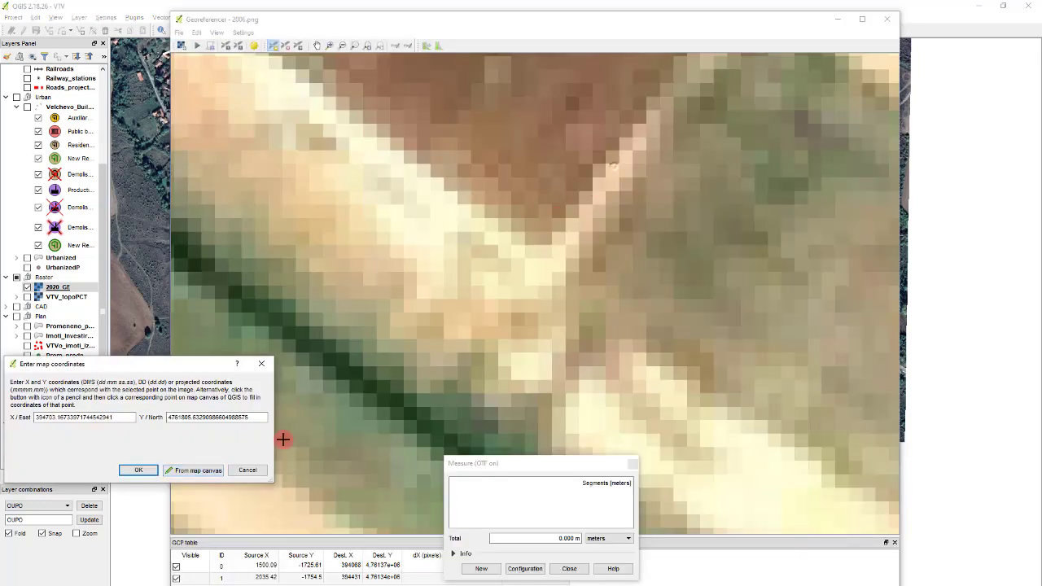
pyautogui.click(144, 464)
# Add a control point on the small house roof beside the northern road fork and match it to the path's northern vertex on the map canvas.
pyautogui.scroll(-3, 573, 459)
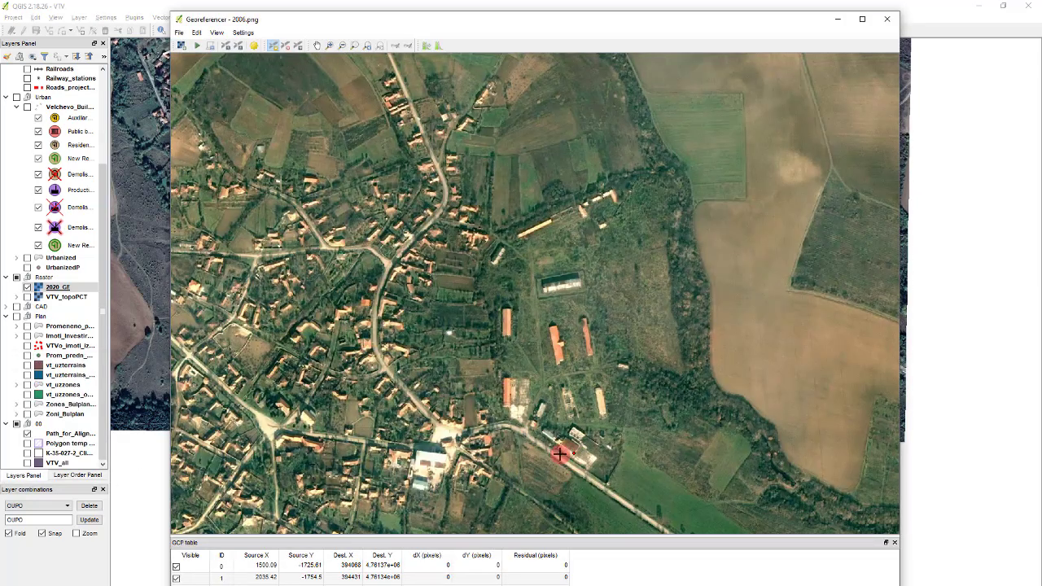
pyautogui.scroll(1, 448, 81)
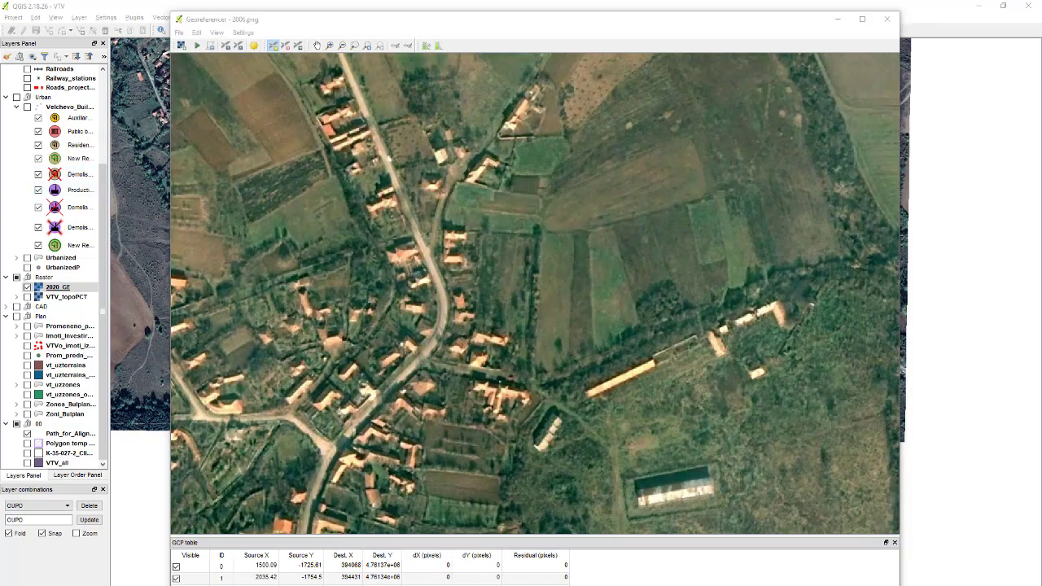
pyautogui.click(494, 19)
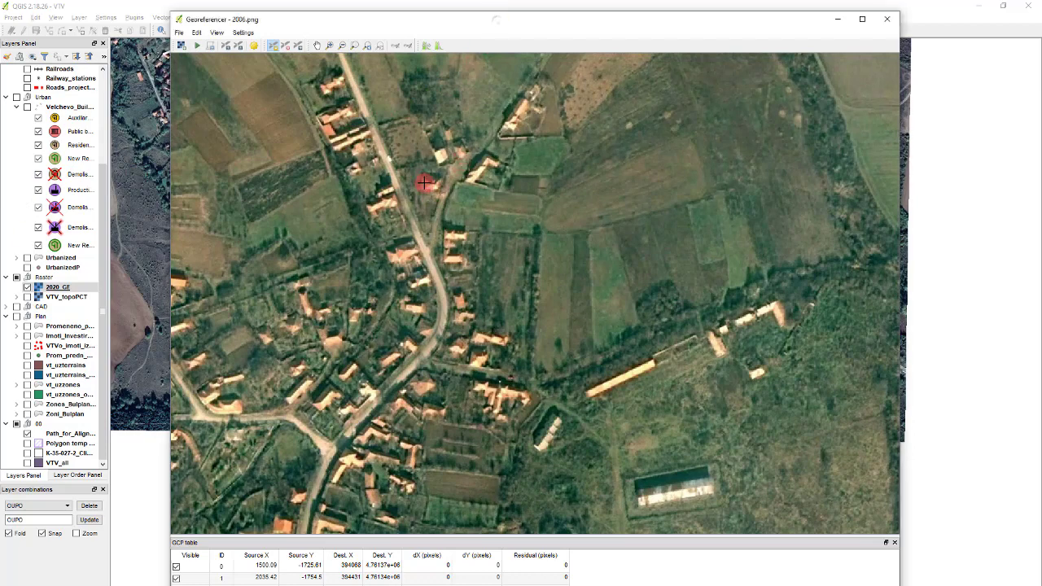
pyautogui.scroll(2, 456, 234)
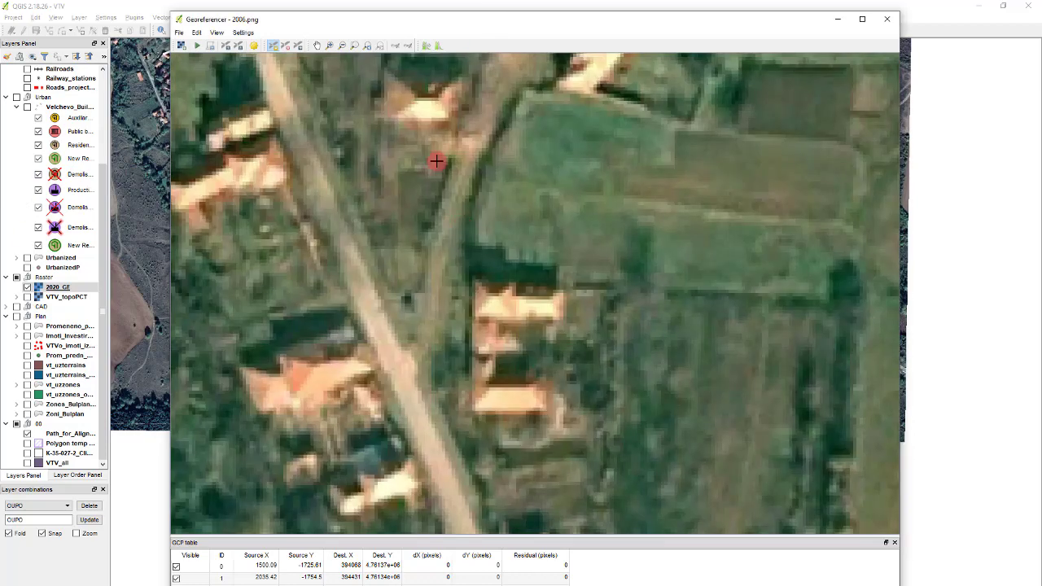
pyautogui.scroll(-4, 491, 274)
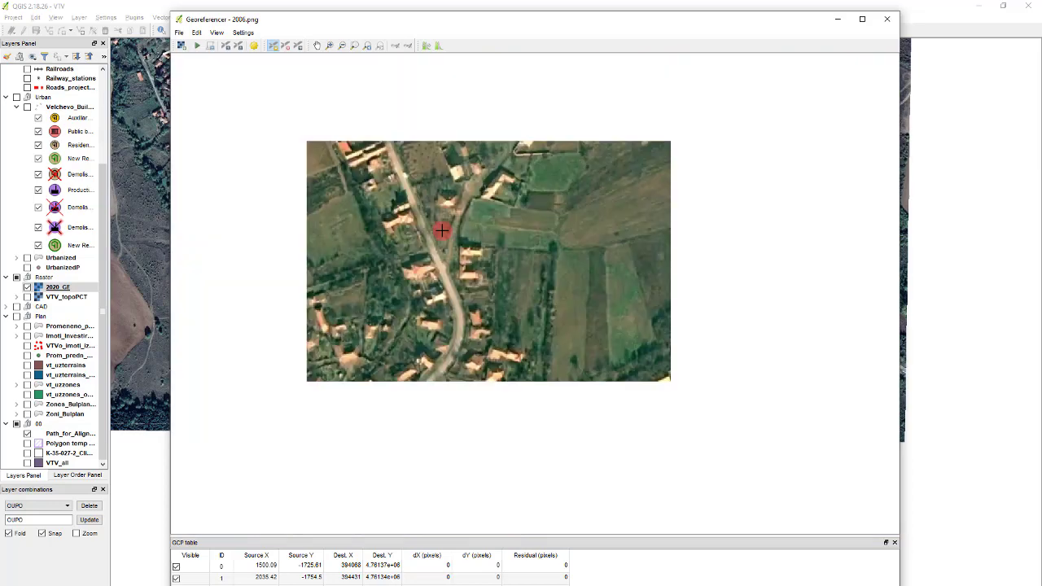
pyautogui.scroll(4, 431, 186)
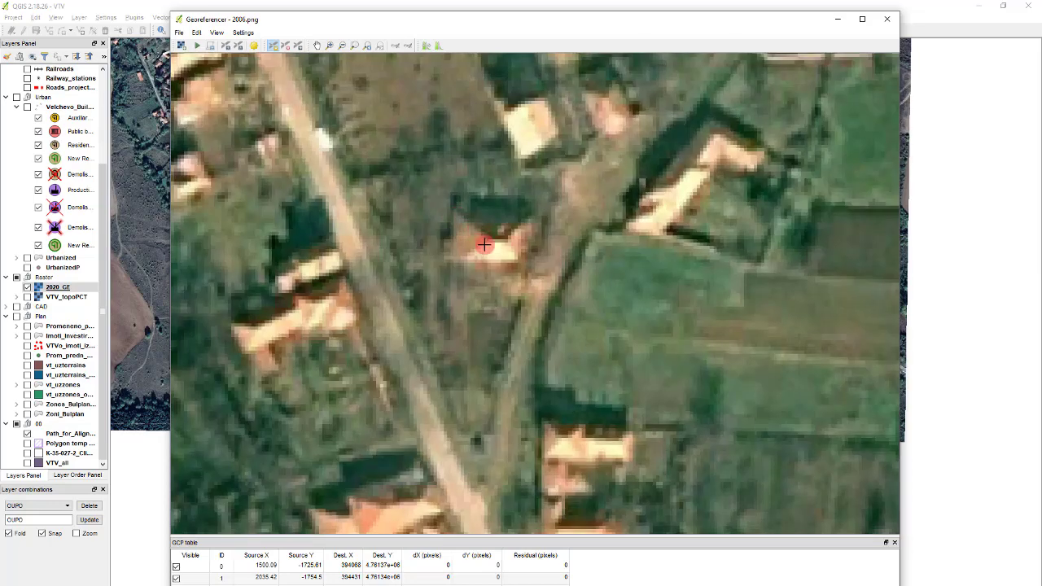
pyautogui.scroll(2, 485, 244)
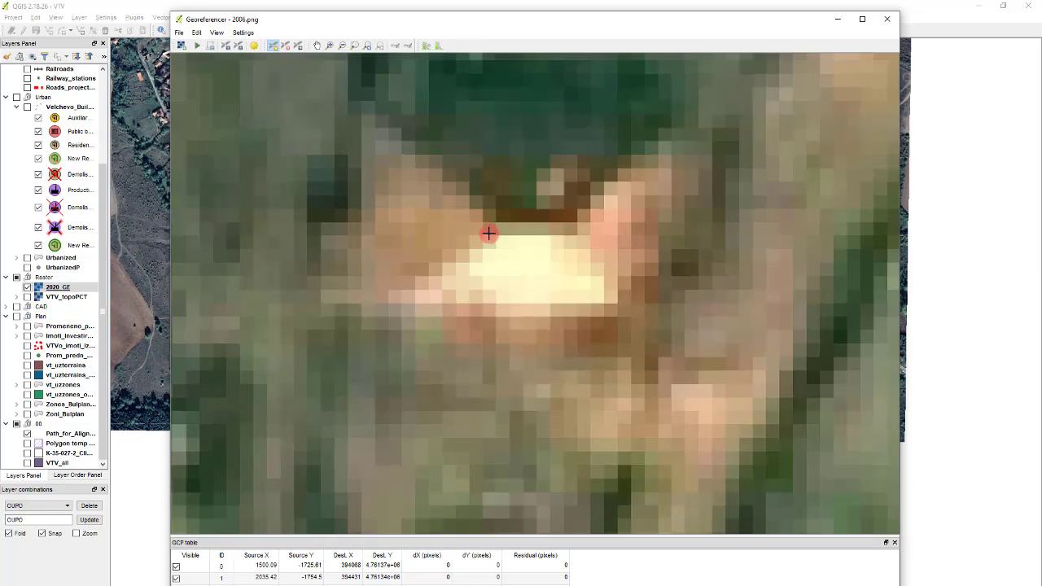
pyautogui.click(492, 234)
pyautogui.click(172, 473)
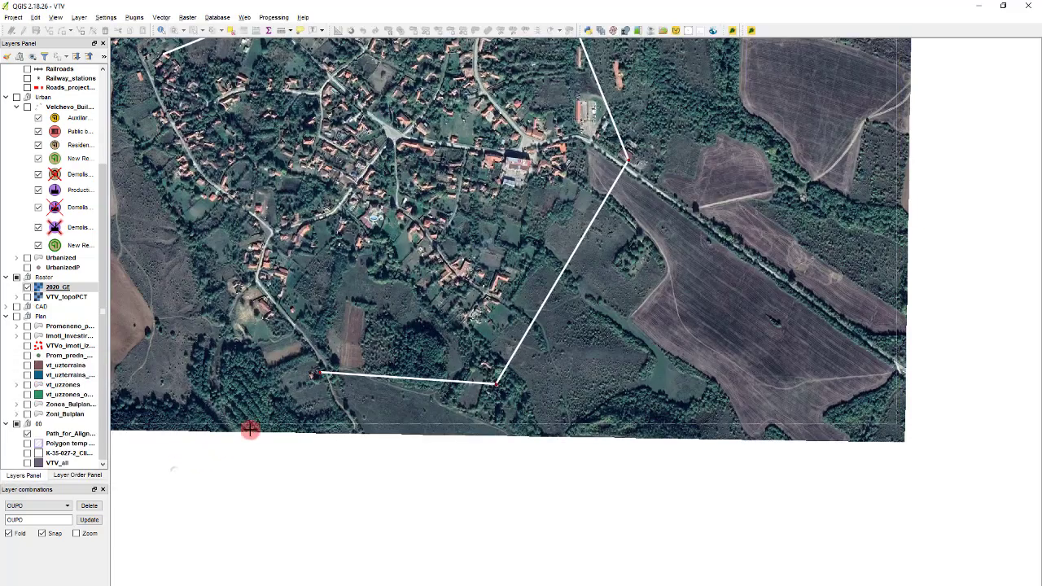
pyautogui.scroll(-1, 499, 448)
pyautogui.scroll(-2, 495, 262)
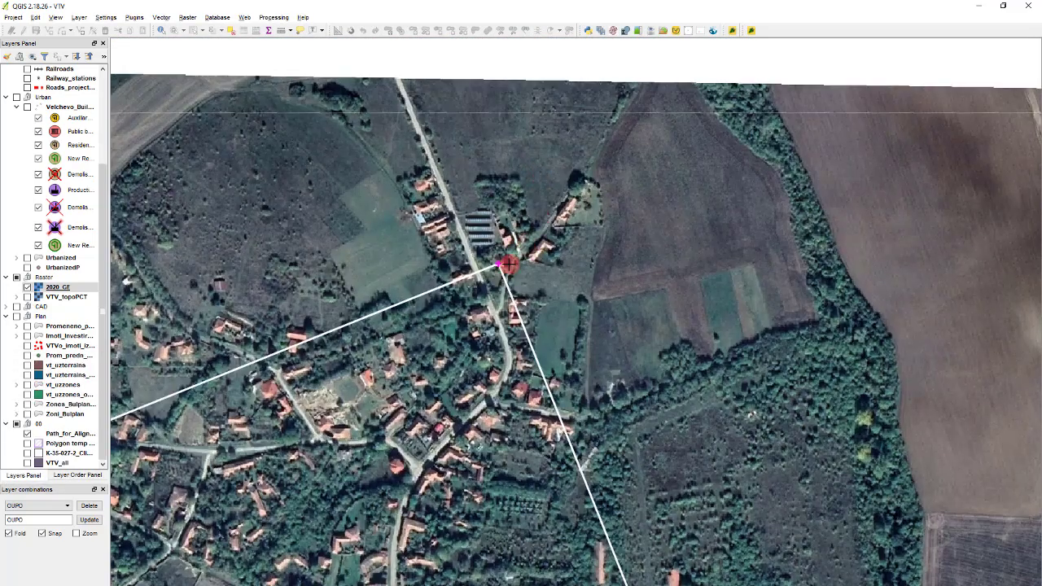
pyautogui.scroll(2, 495, 272)
pyautogui.click(495, 272)
pyautogui.click(140, 470)
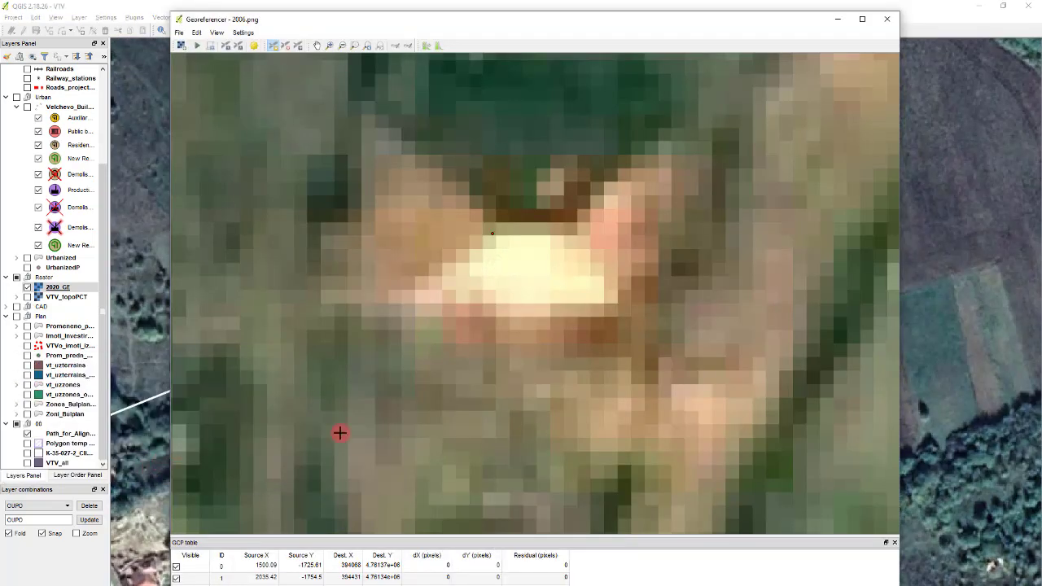
pyautogui.scroll(-5, 665, 302)
pyautogui.scroll(4, 609, 277)
pyautogui.scroll(-1, 596, 190)
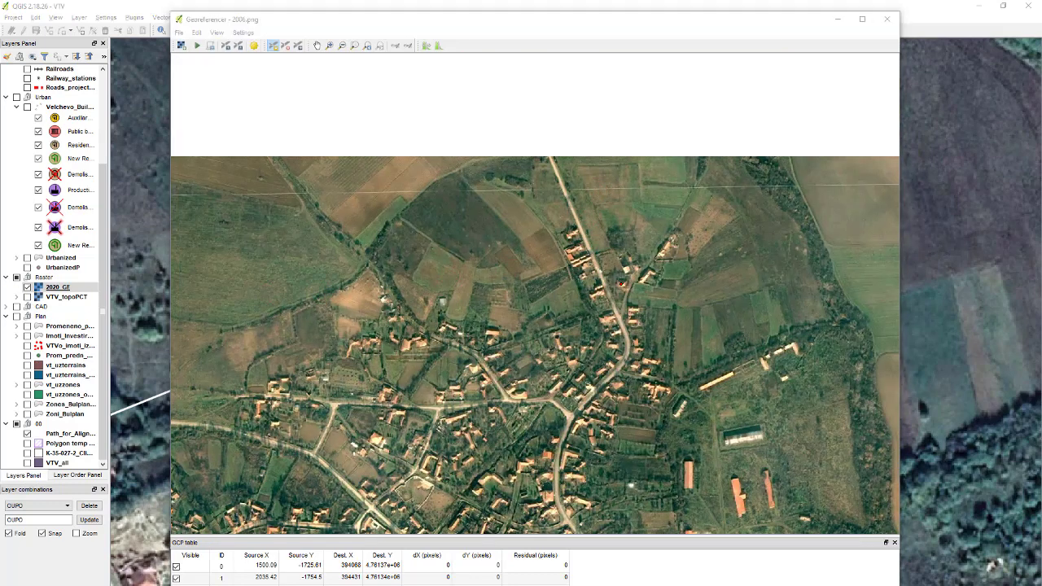
pyautogui.click(436, 329)
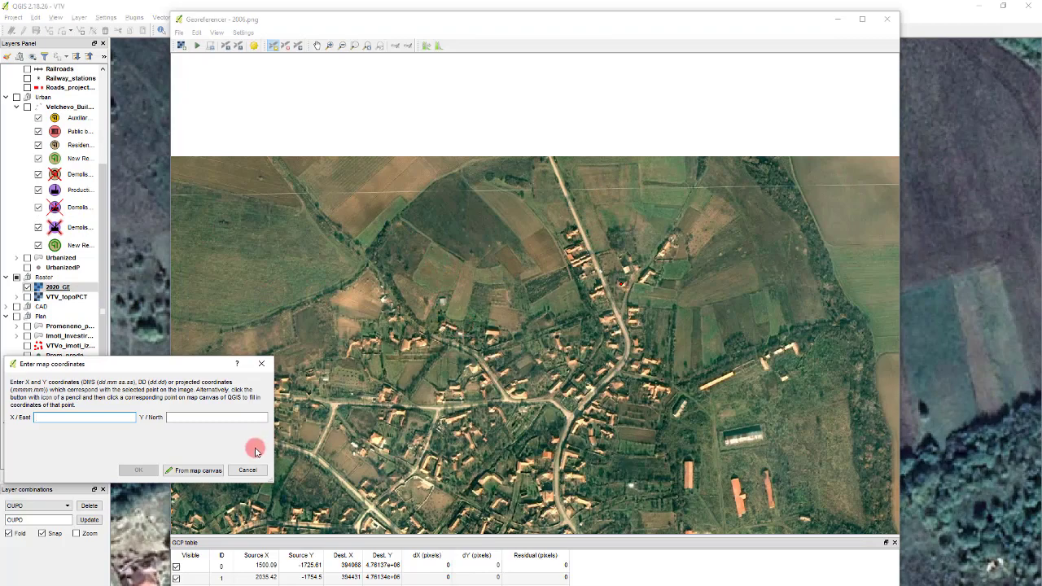
pyautogui.click(242, 472)
# Add a control point on the northwestern house's northern roof corner in 2006.png and match it to the path's northwestern end vertex on the map canvas.
pyautogui.scroll(-3, 619, 310)
pyautogui.scroll(6, 569, 326)
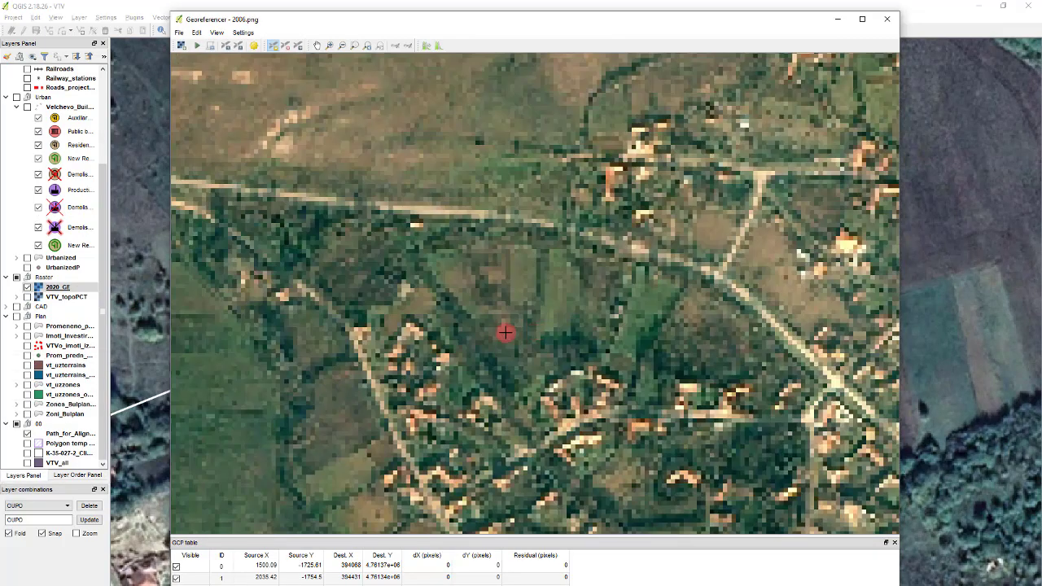
pyautogui.scroll(1, 387, 345)
pyautogui.scroll(-1, 498, 363)
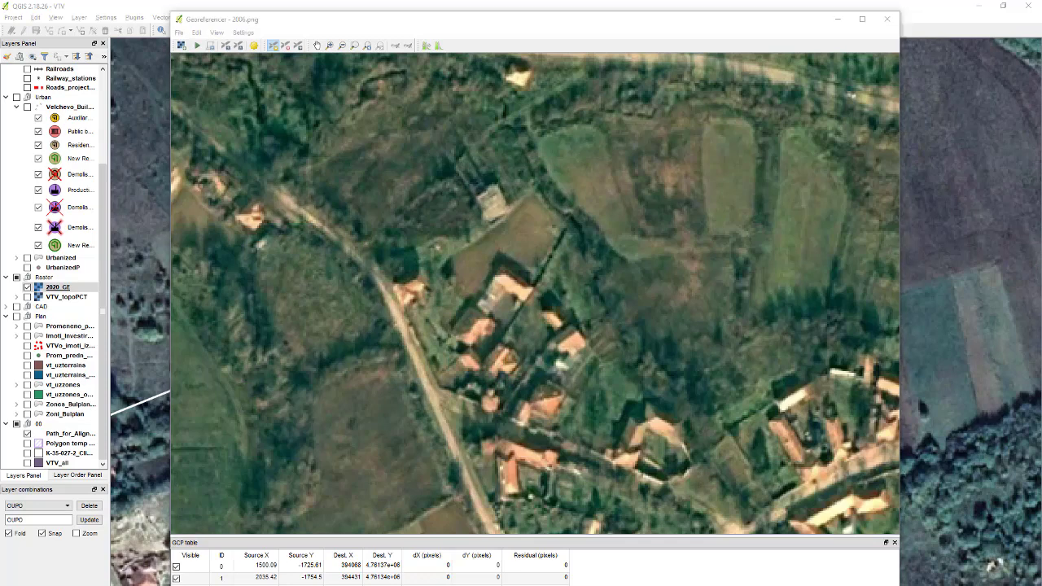
pyautogui.click(17, 213)
pyautogui.click(487, 275)
pyautogui.scroll(3, 488, 275)
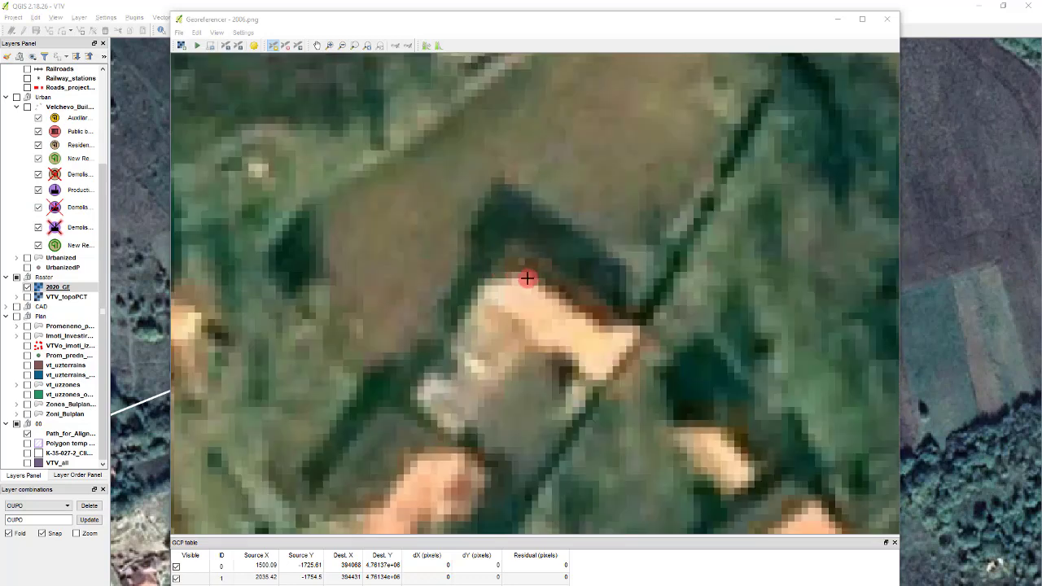
pyautogui.click(526, 276)
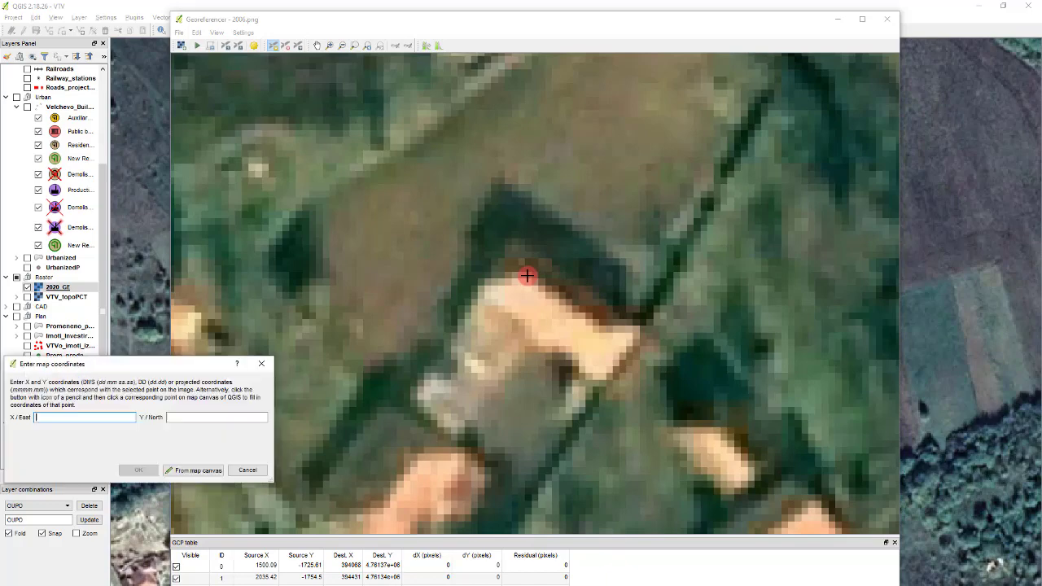
pyautogui.click(193, 472)
pyautogui.scroll(-3, 695, 375)
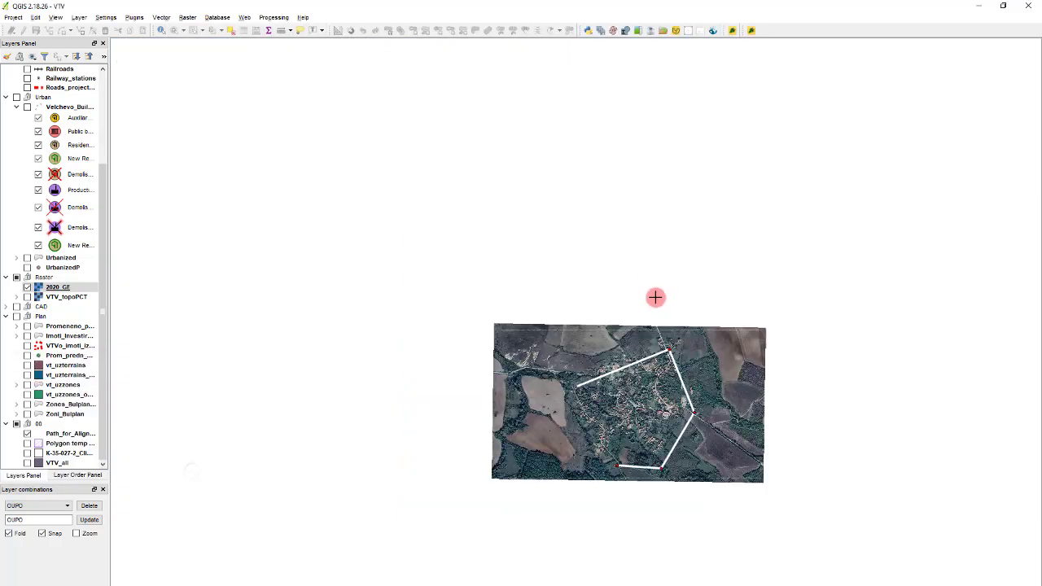
pyautogui.scroll(3, 539, 384)
pyautogui.scroll(5, 904, 364)
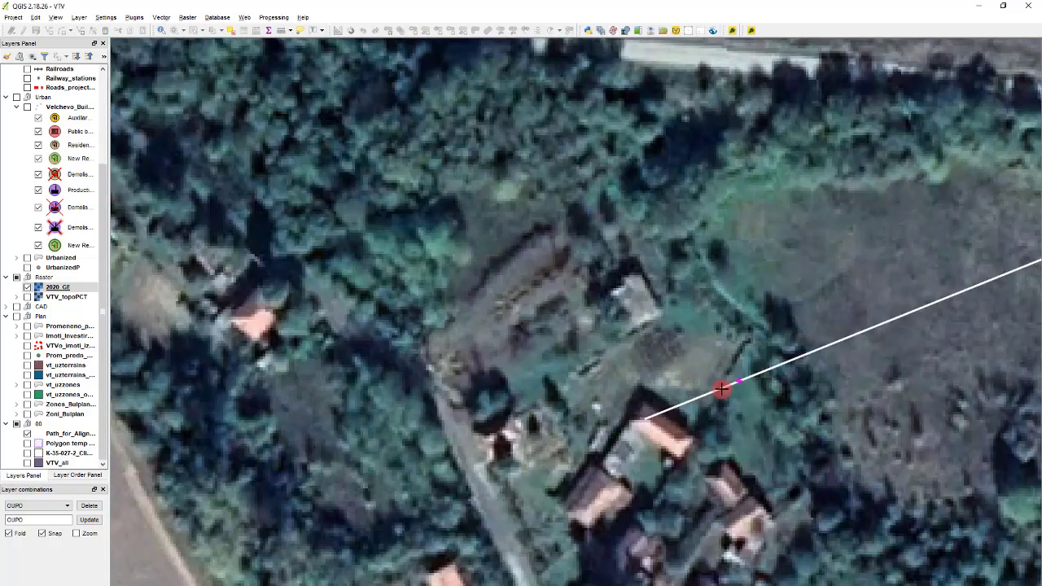
pyautogui.click(652, 411)
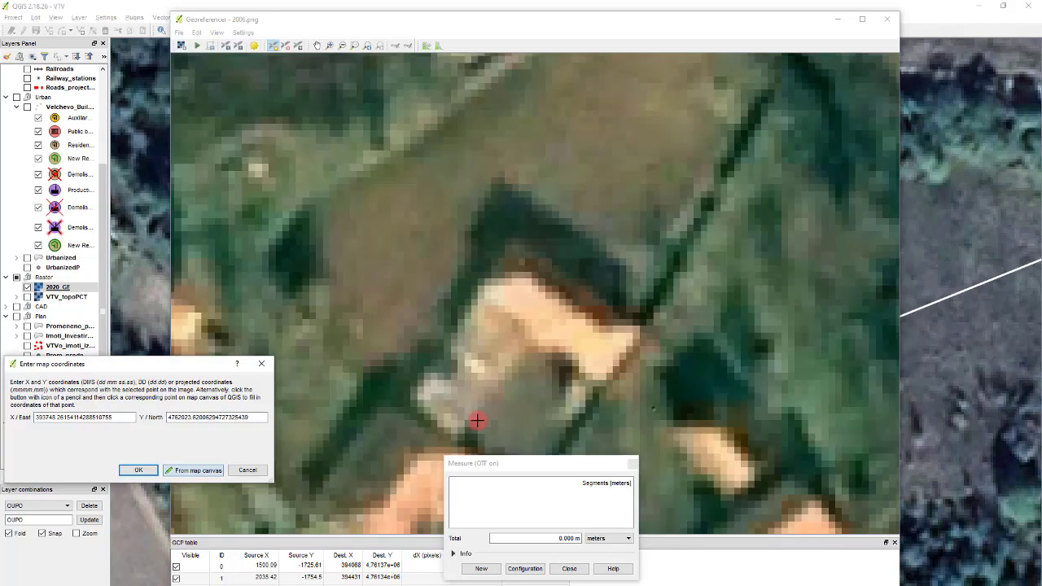
pyautogui.click(130, 473)
# Set the output raster to 2006_GE.tif in the VTV_OUPO\GIS\Raster folder, overwriting the existing file, and run the georeferencing.
pyautogui.scroll(-3, 275, 372)
pyautogui.scroll(-2, 358, 334)
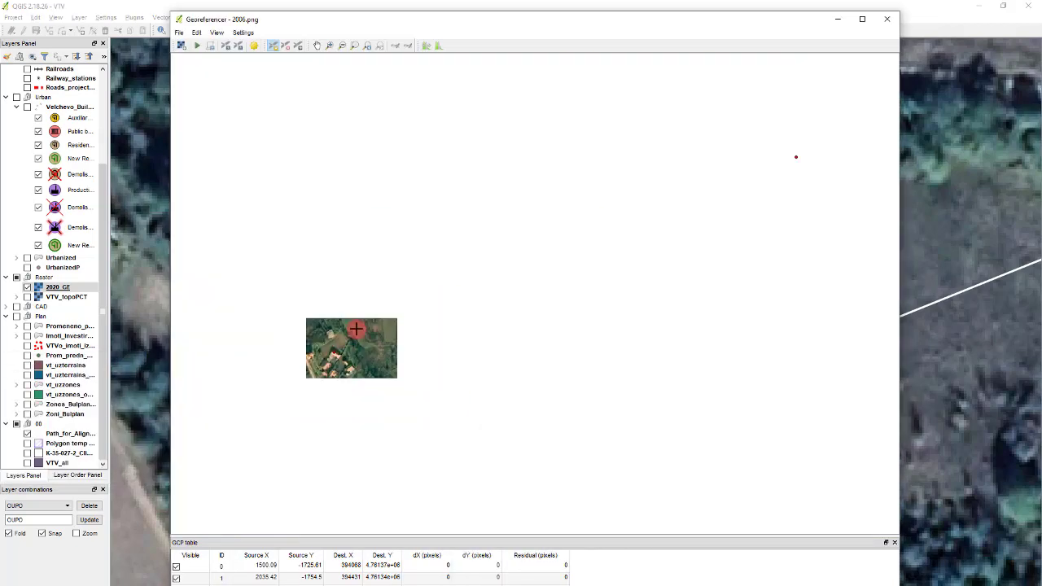
pyautogui.scroll(3, 407, 350)
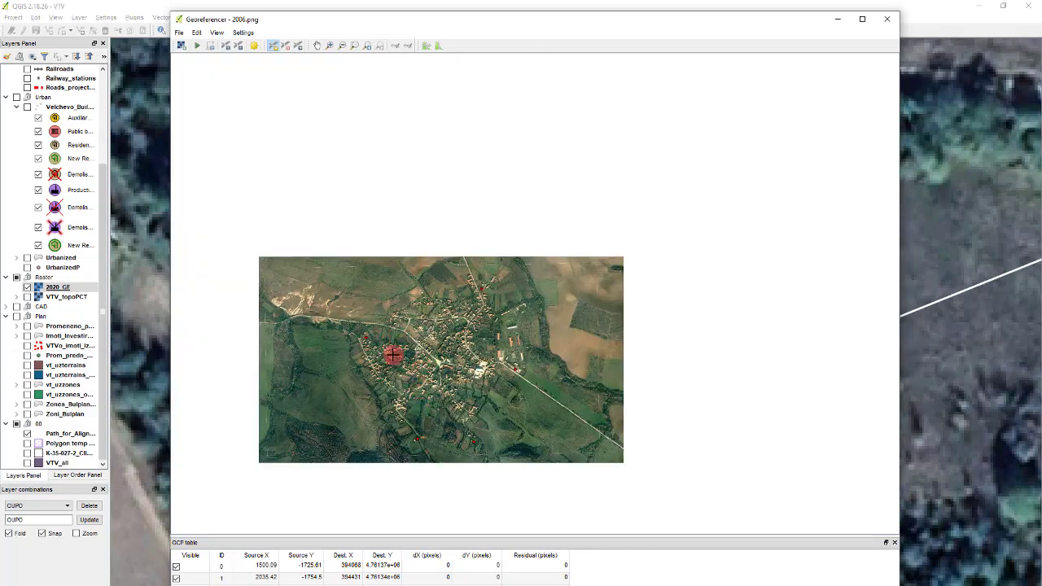
pyautogui.click(255, 46)
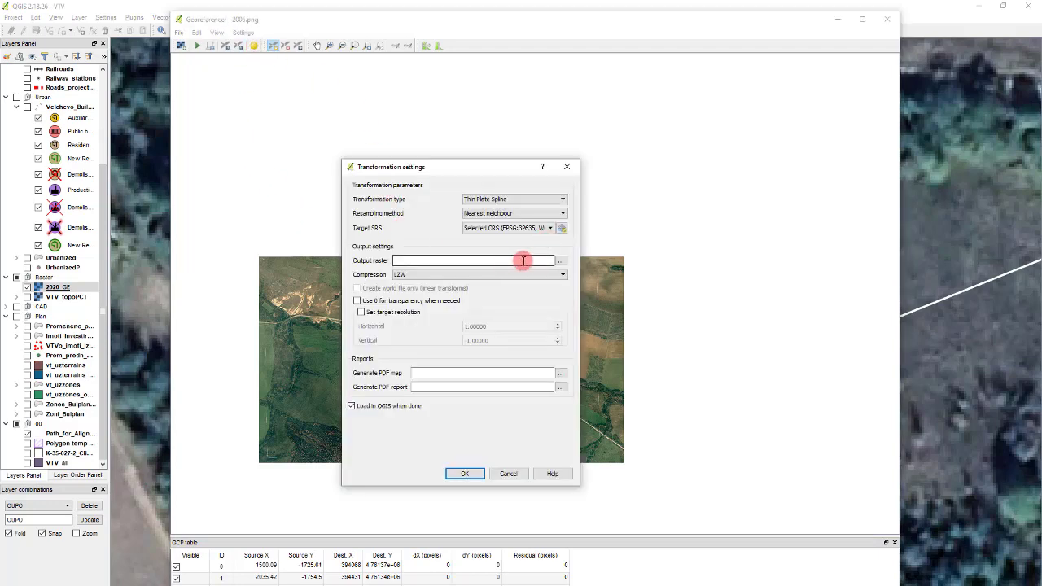
pyautogui.click(561, 260)
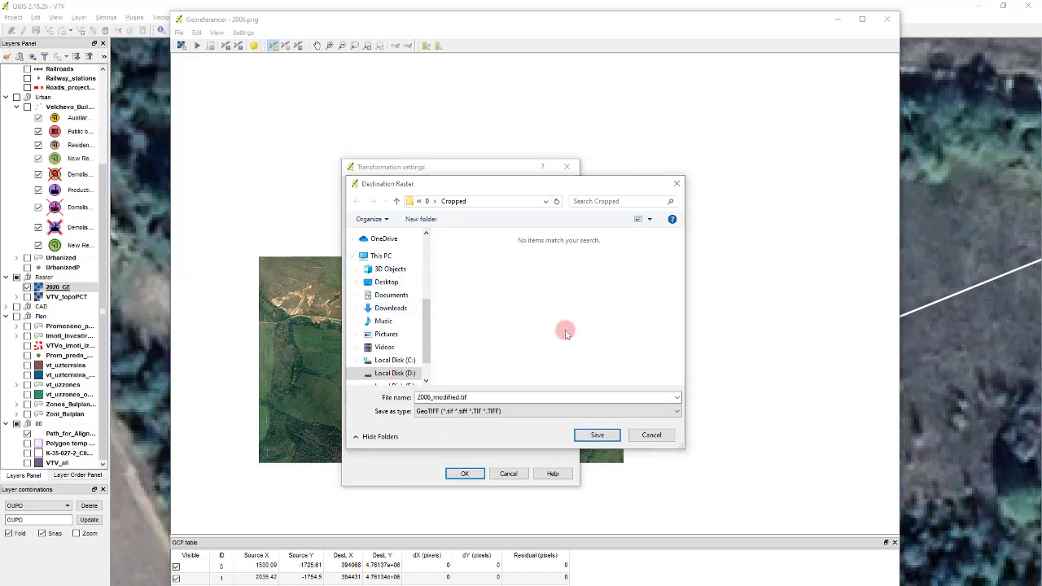
pyautogui.click(513, 397)
pyautogui.hotkey('ctrl', 'a')
pyautogui.hotkey('ctrl', 'v')
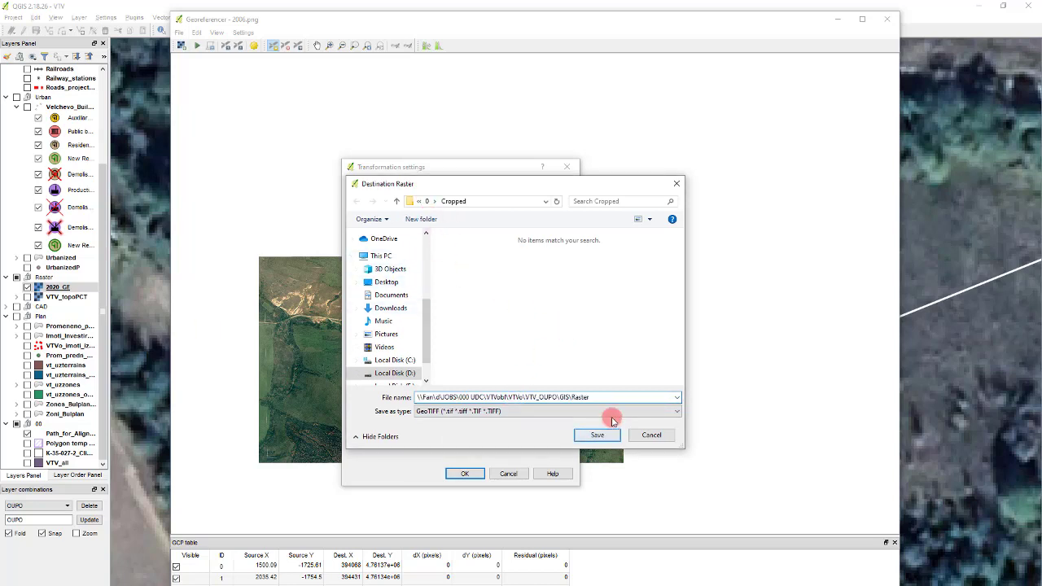
pyautogui.press('Return')
pyautogui.click(466, 250)
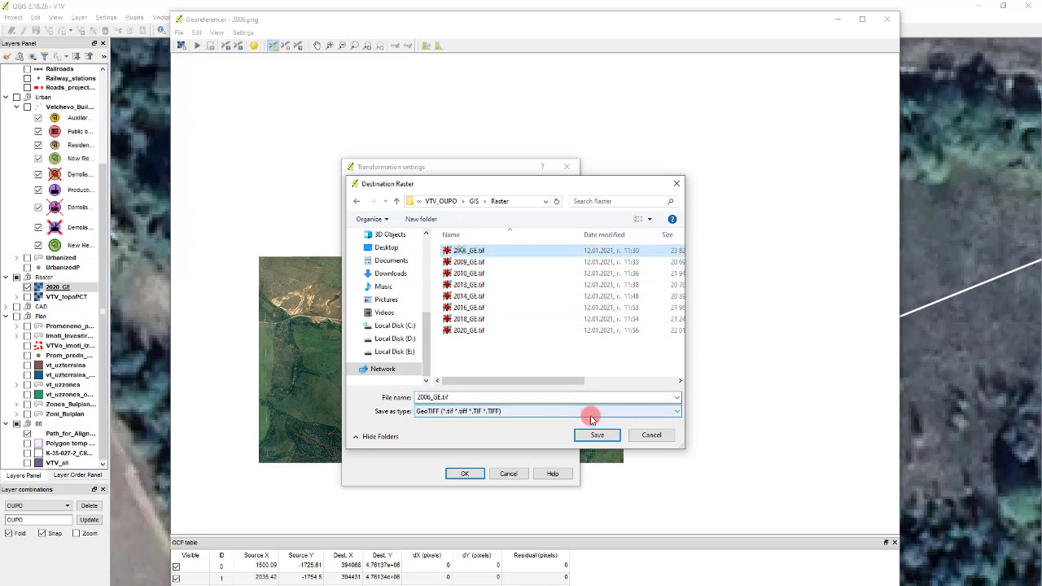
pyautogui.click(597, 434)
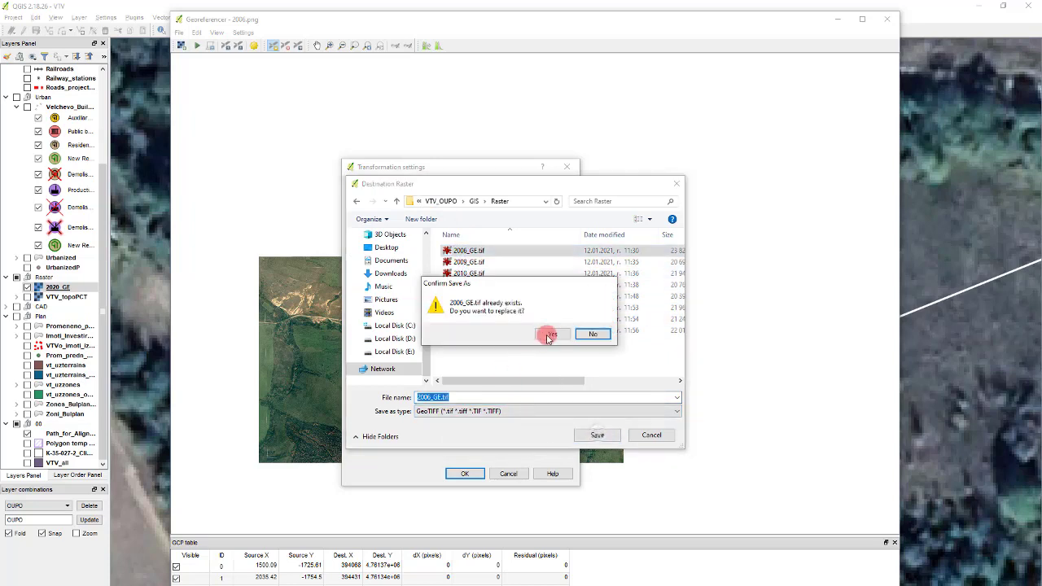
pyautogui.click(550, 333)
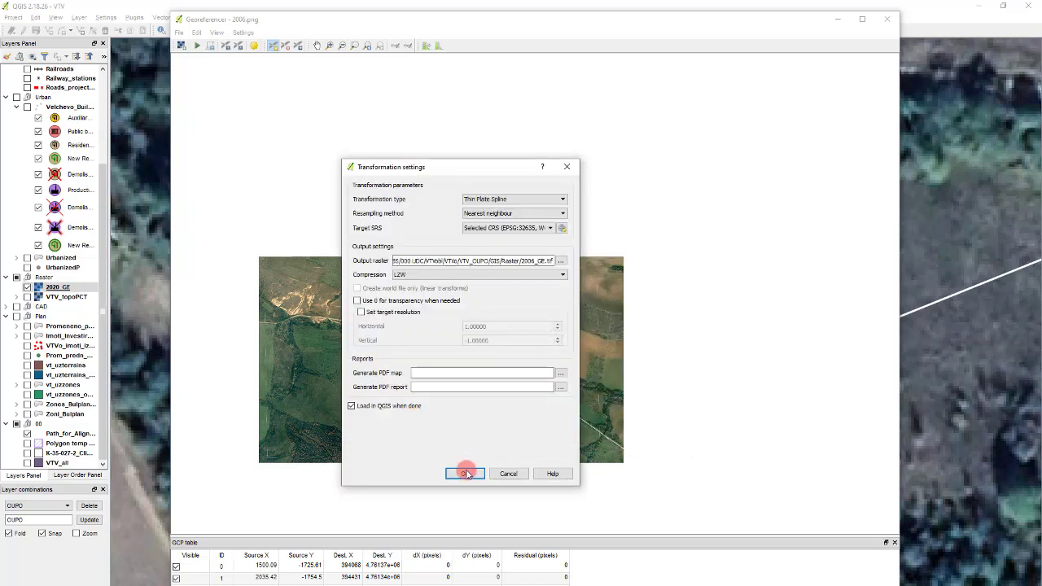
pyautogui.click(464, 473)
pyautogui.click(196, 46)
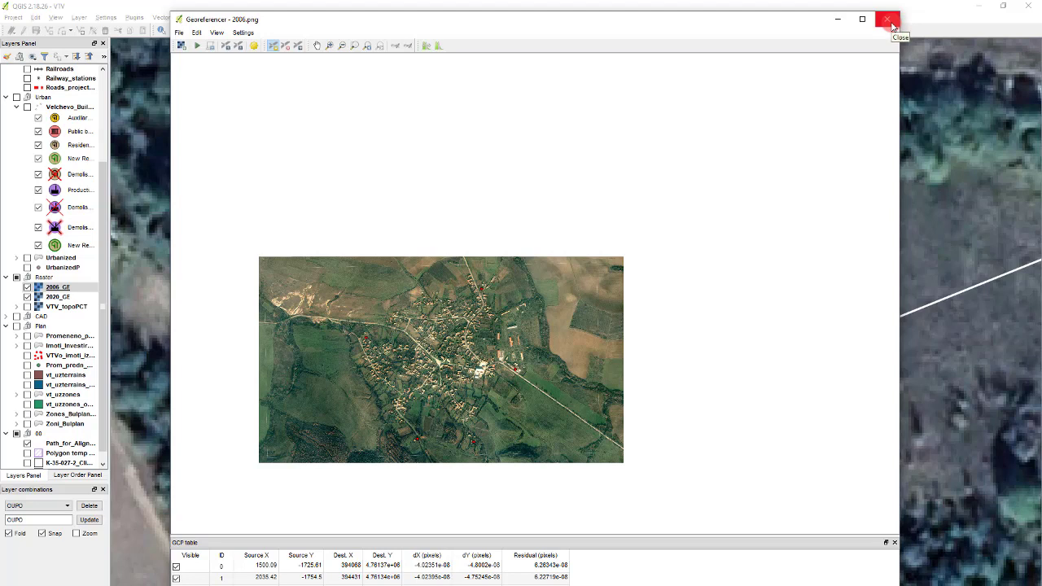
# Save the GCP points as 2006.points in the VTV_OUPO\GIS\Raster folder.
pyautogui.click(243, 46)
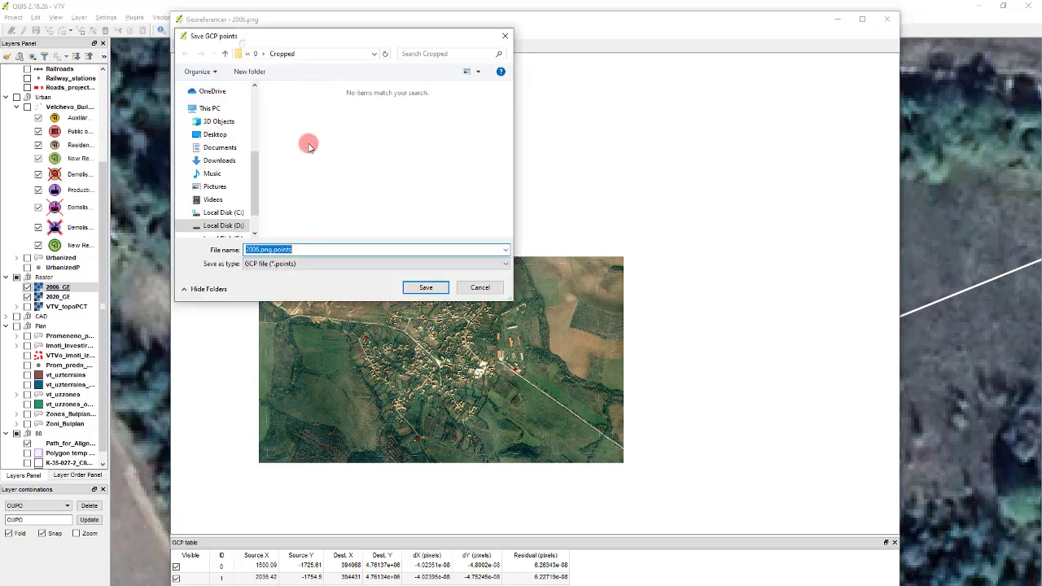
pyautogui.click(333, 170)
pyautogui.doubleClick(327, 247)
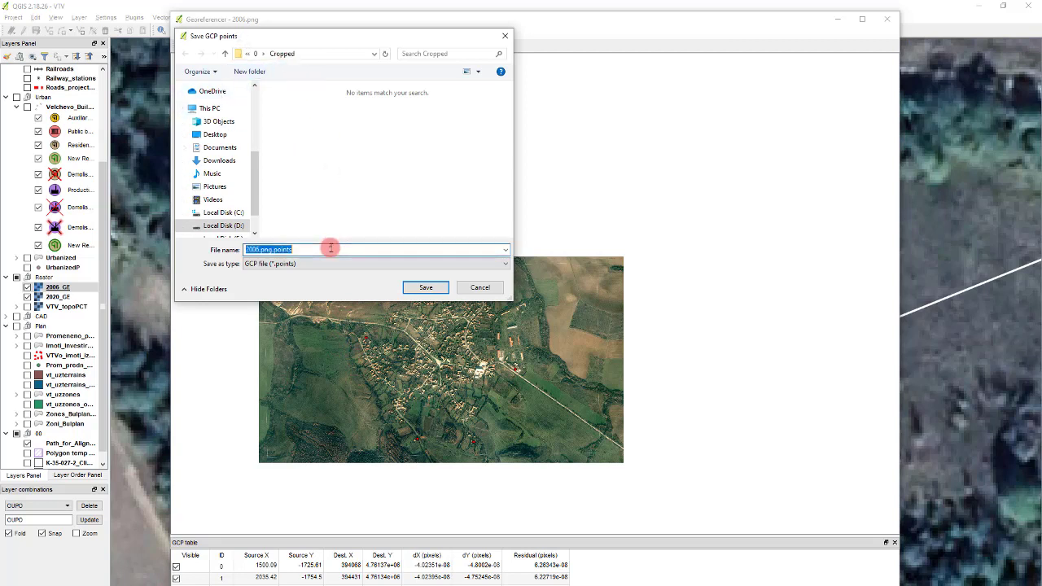
pyautogui.hotkey('ctrl', 'v')
pyautogui.press('Return')
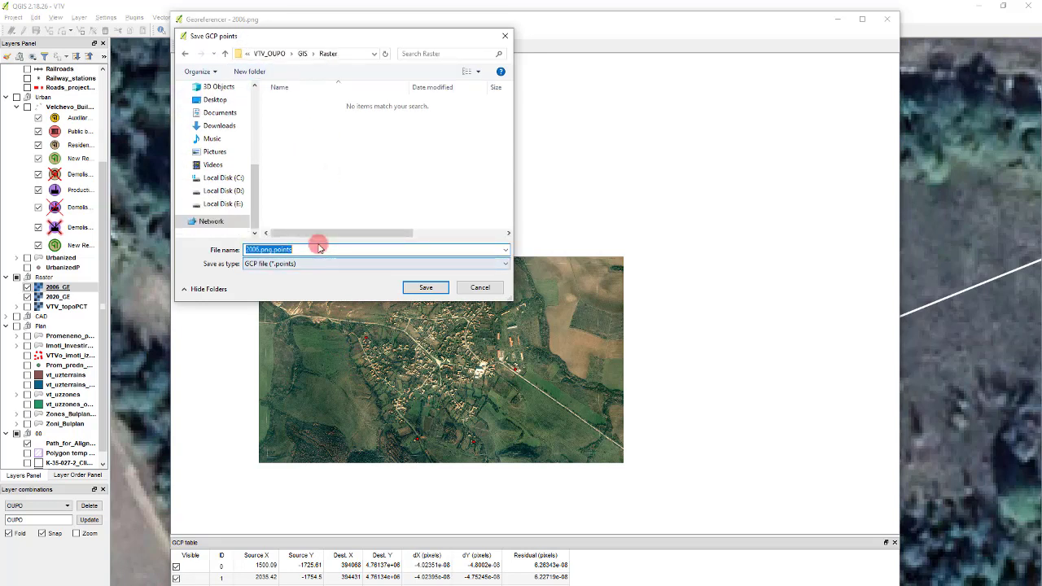
pyautogui.click(272, 249)
pyautogui.press('BackSpace')
pyautogui.press('BackSpace')
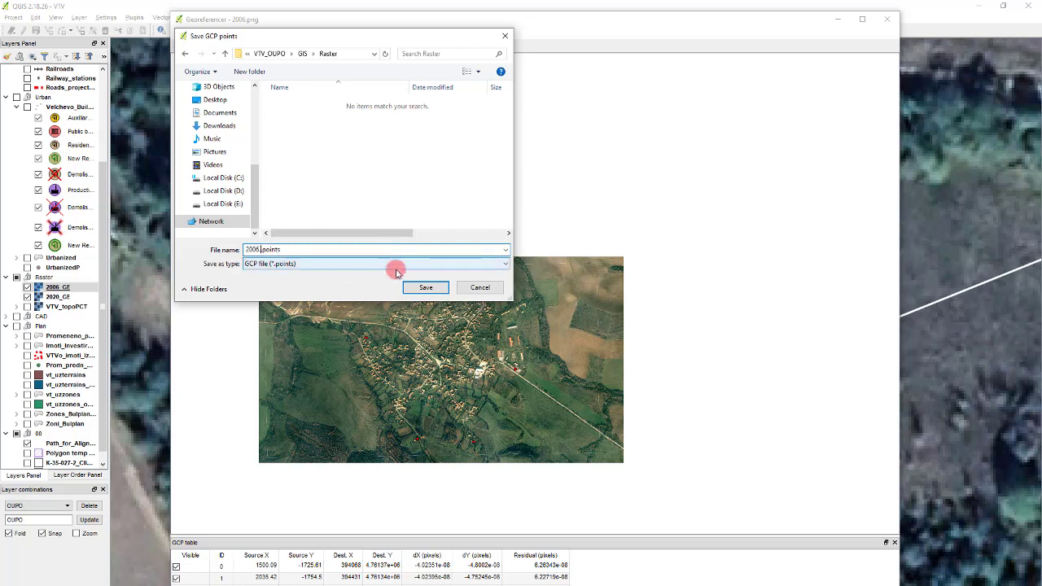
pyautogui.click(421, 287)
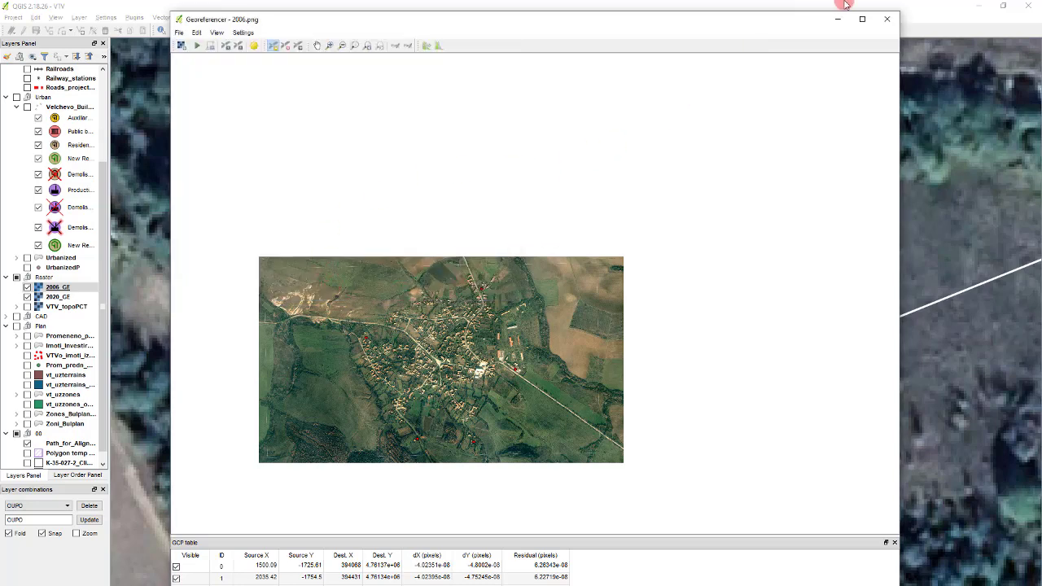
# Close the Georeferencer and the Measure window to return to the map canvas.
pyautogui.click(883, 21)
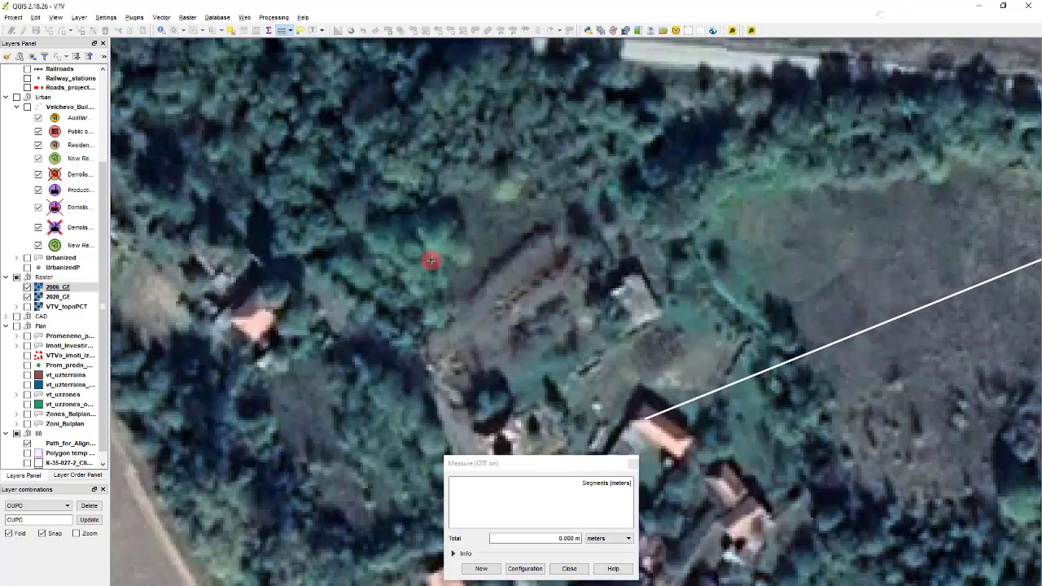
pyautogui.click(572, 567)
pyautogui.scroll(-4, 492, 408)
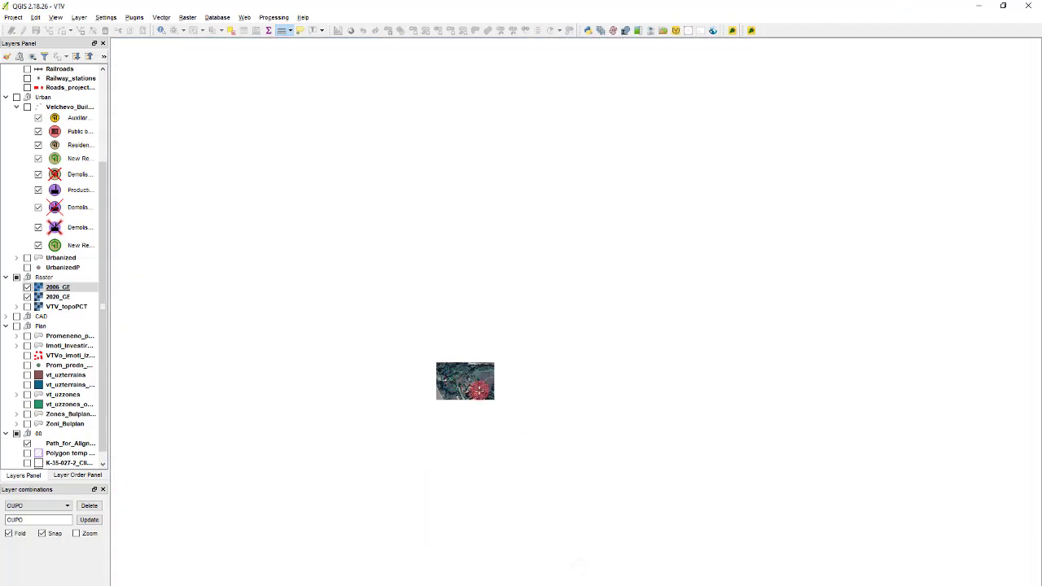
# Compare the 2006_GE and 2020_GE rasters near the path's northwestern end by repeatedly toggling the visibility of 2020_GE.
pyautogui.scroll(3, 361, 262)
pyautogui.scroll(1, 362, 262)
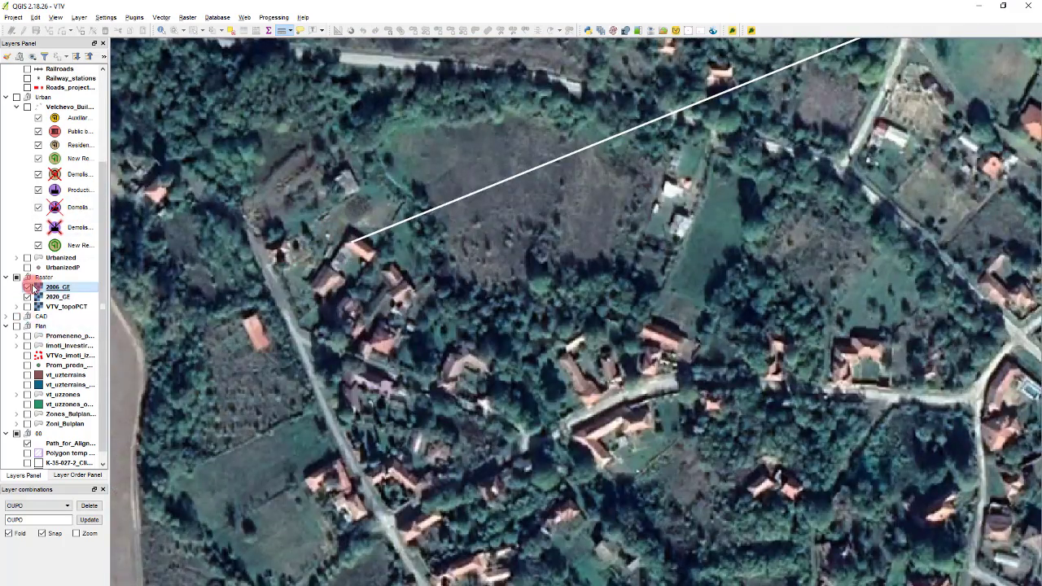
pyautogui.click(27, 297)
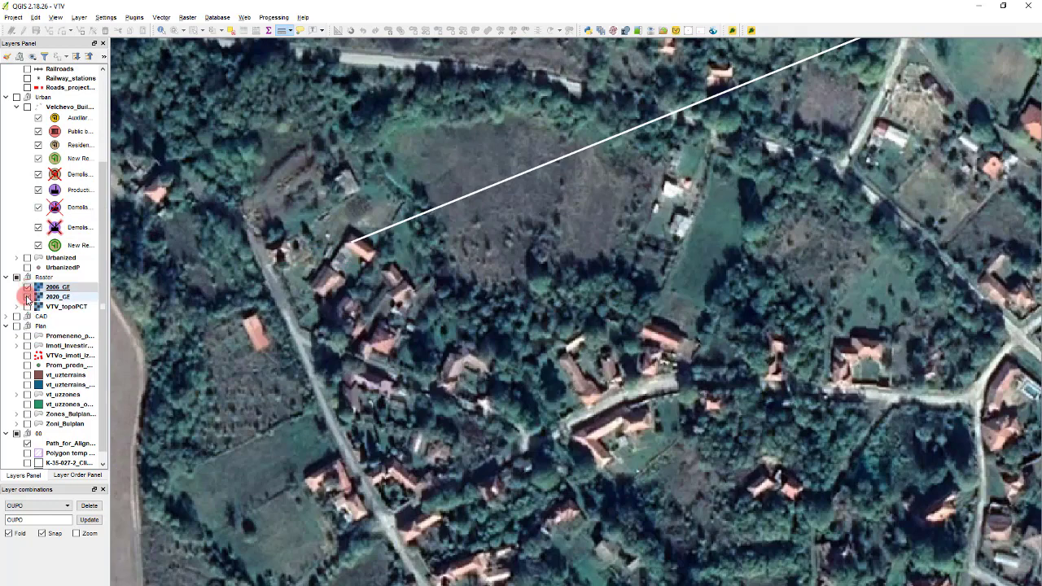
pyautogui.click(27, 297)
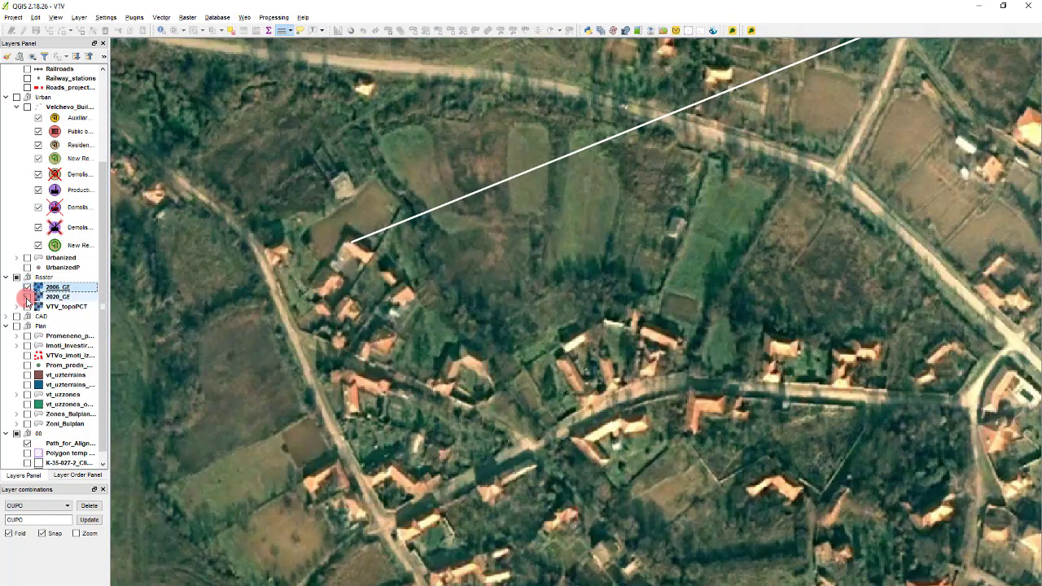
pyautogui.click(27, 297)
pyautogui.click(27, 297)
pyautogui.click(27, 298)
pyautogui.click(27, 298)
pyautogui.click(26, 298)
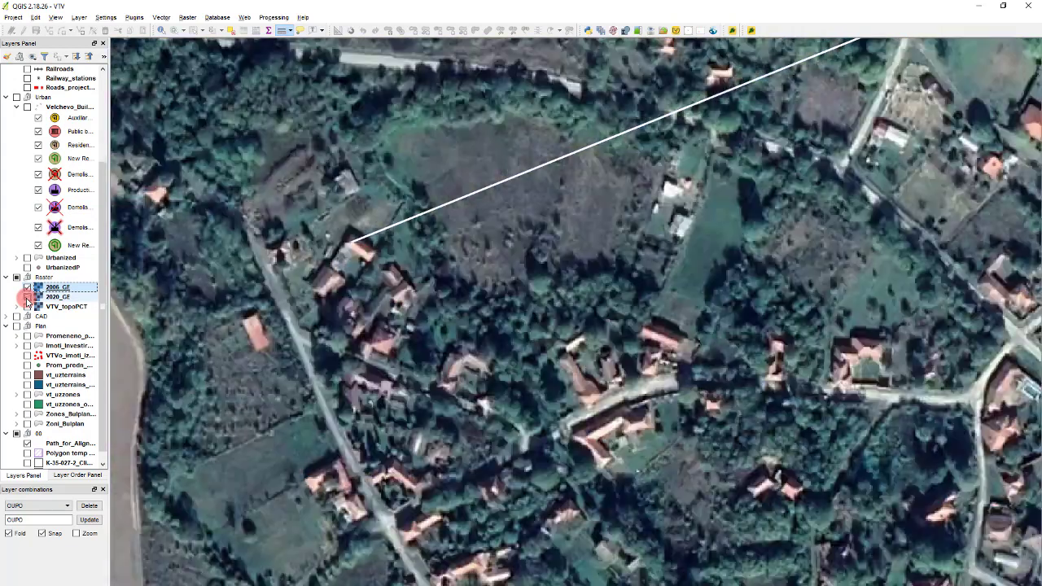
pyautogui.click(27, 298)
pyautogui.click(27, 298)
pyautogui.click(27, 298)
pyautogui.click(27, 298)
# Check the alignment of 2006_GE and 2020_GE at the path's southeastern corner vertex by switching 2020_GE off and on.
pyautogui.scroll(-3, 330, 232)
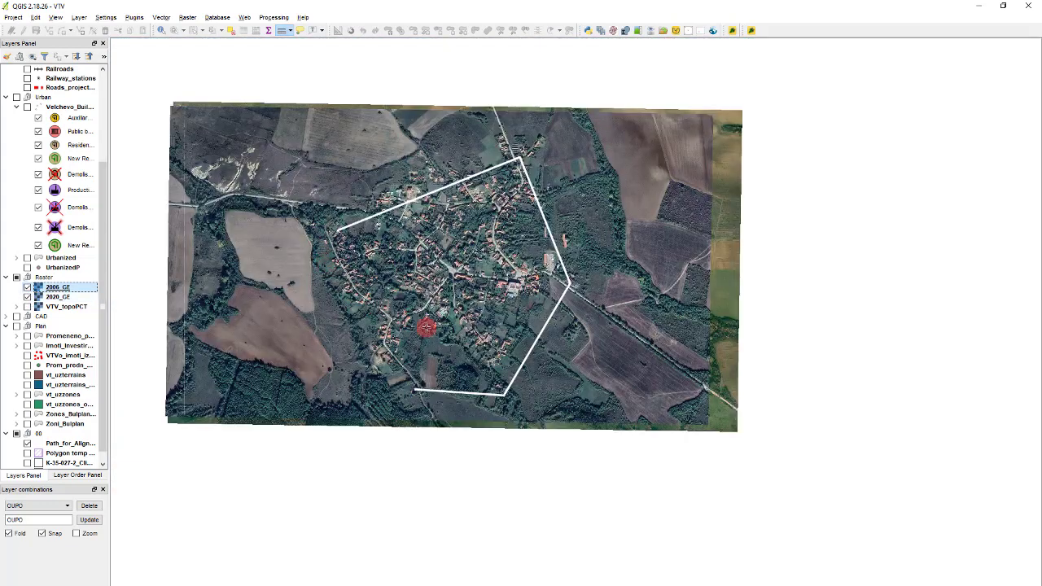
pyautogui.scroll(5, 511, 412)
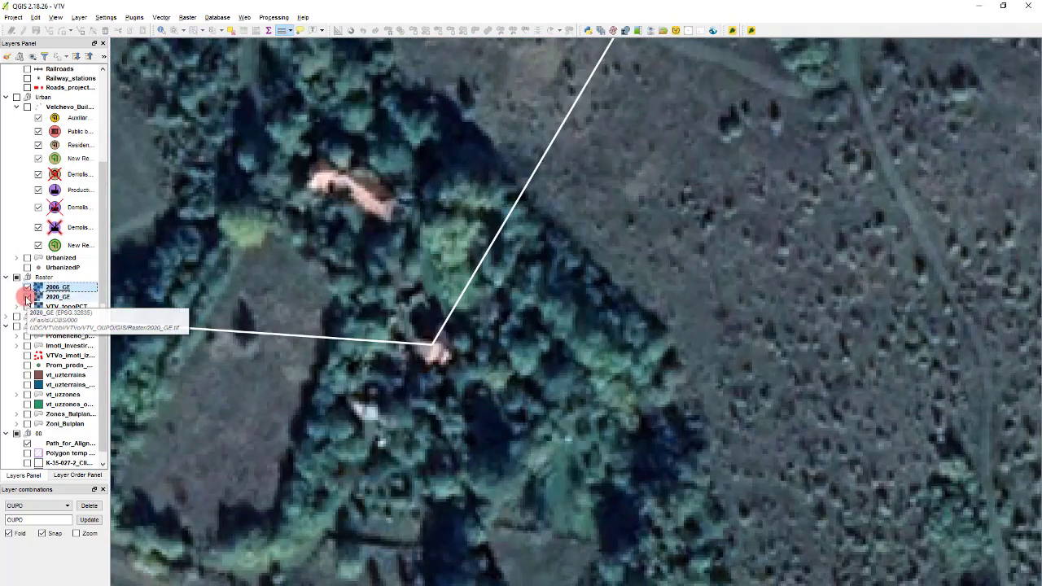
pyautogui.click(27, 297)
pyautogui.click(26, 298)
pyautogui.click(27, 297)
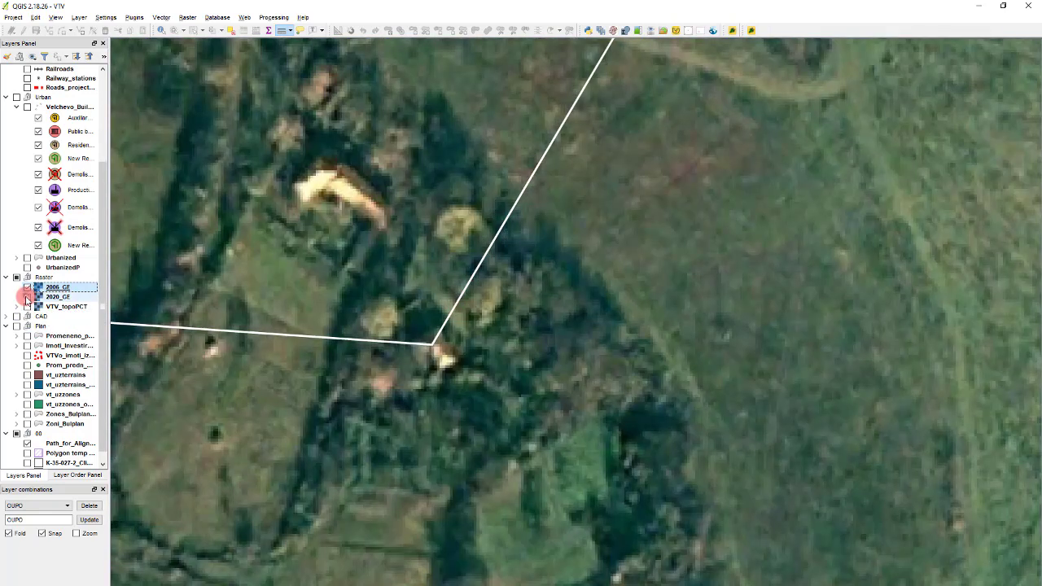
pyautogui.click(27, 297)
pyautogui.click(27, 297)
pyautogui.click(26, 297)
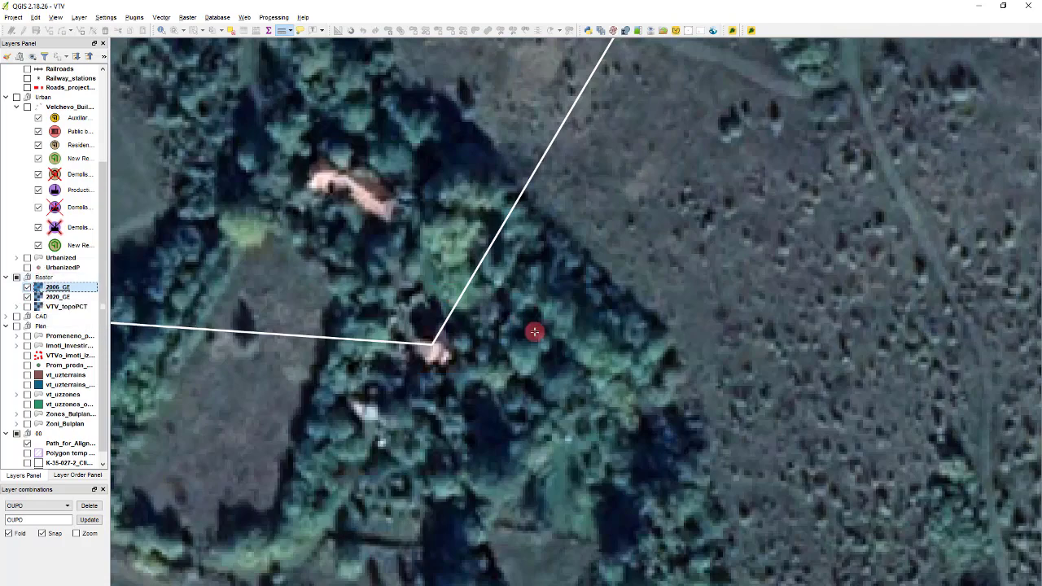
# Examine the overlaid 2006_GE and 2020_GE images across the whole village and the full raster extent.
pyautogui.scroll(-5, 535, 333)
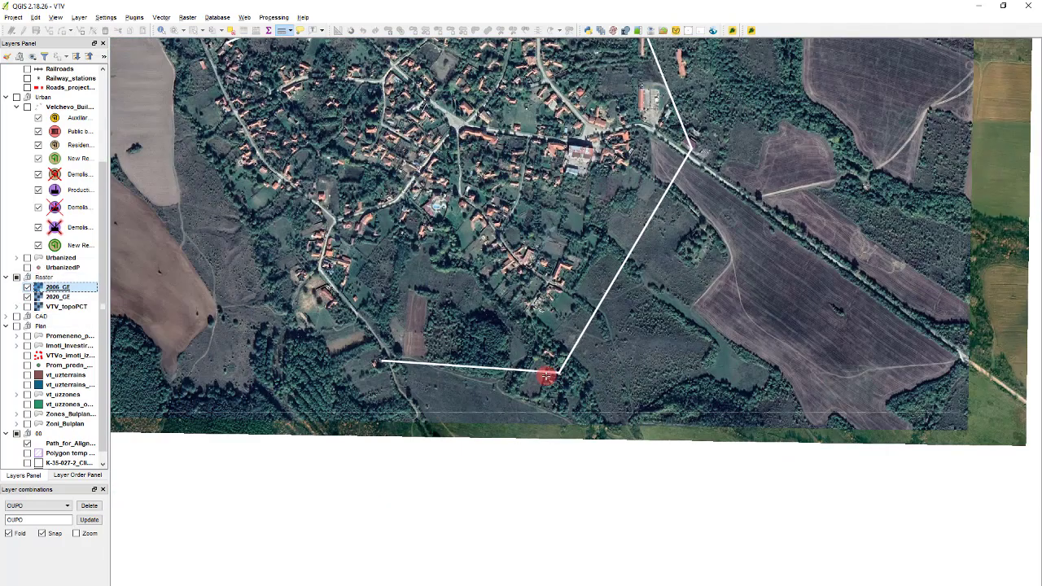
pyautogui.scroll(-1, 561, 422)
pyautogui.scroll(2, 524, 236)
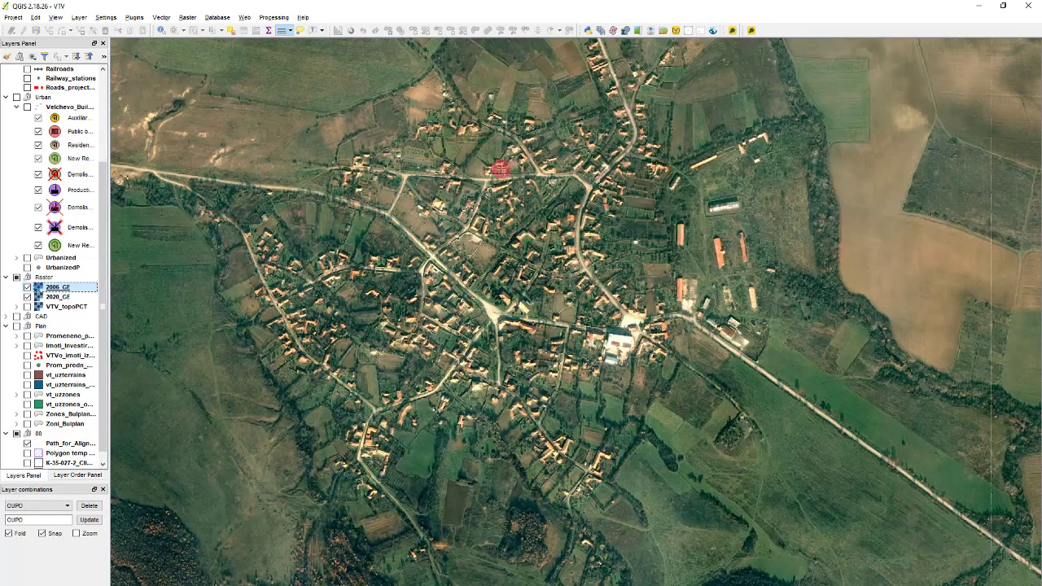
pyautogui.scroll(-1, 524, 236)
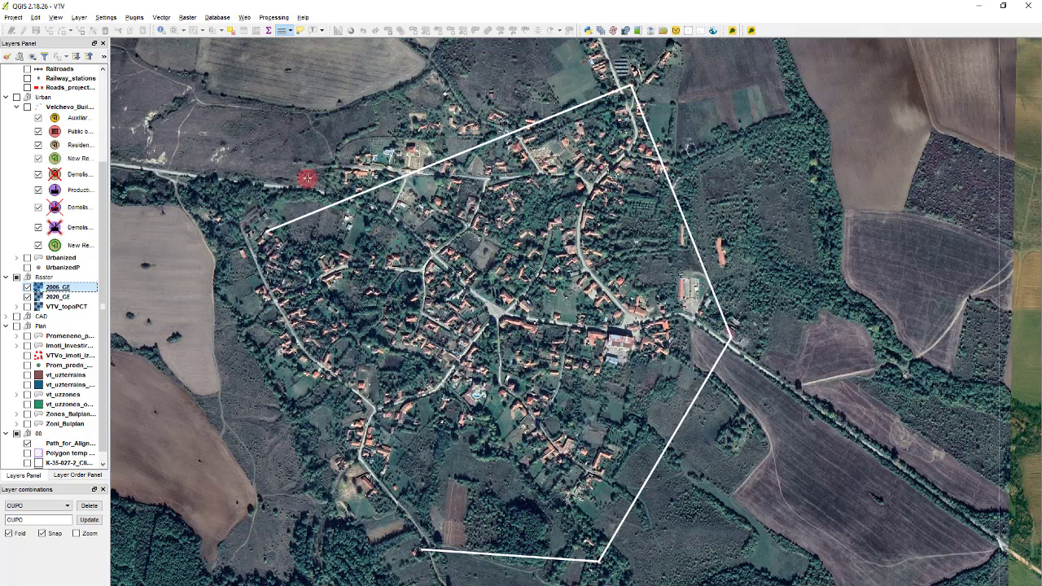
pyautogui.scroll(-2, 679, 201)
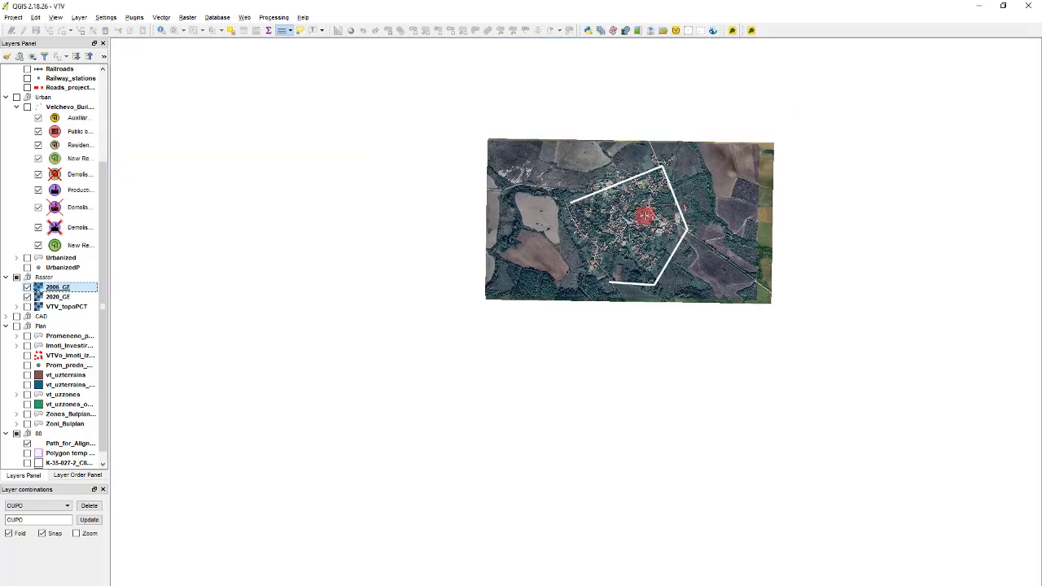
pyautogui.scroll(1, 722, 113)
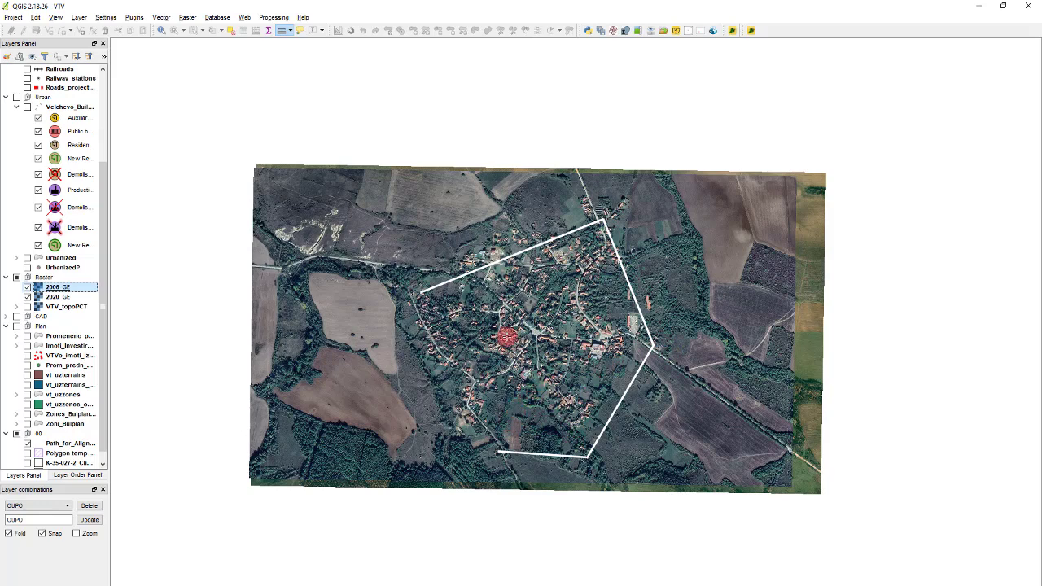
pyautogui.scroll(2, 474, 299)
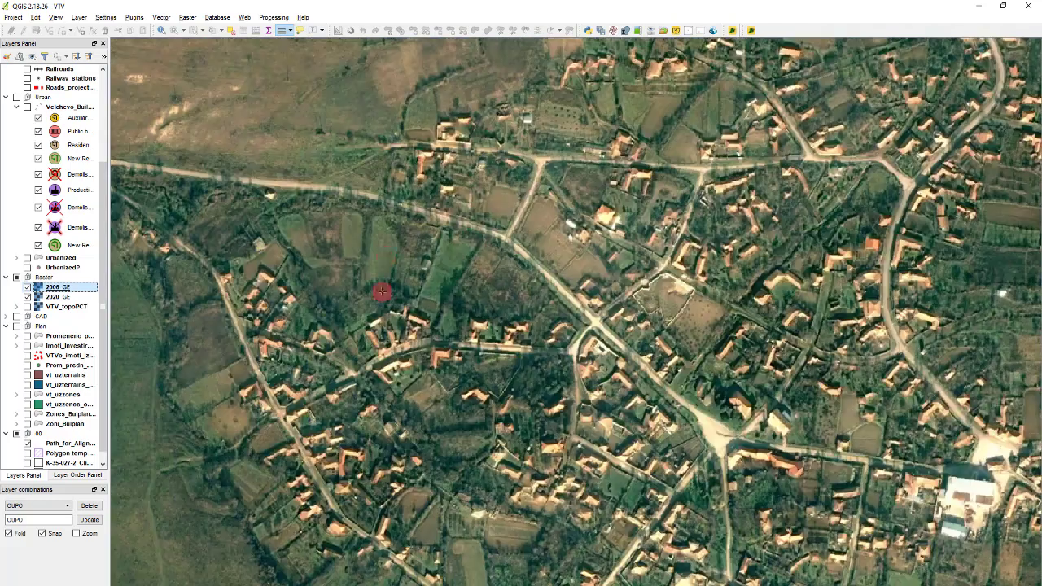
pyautogui.scroll(-1, 381, 297)
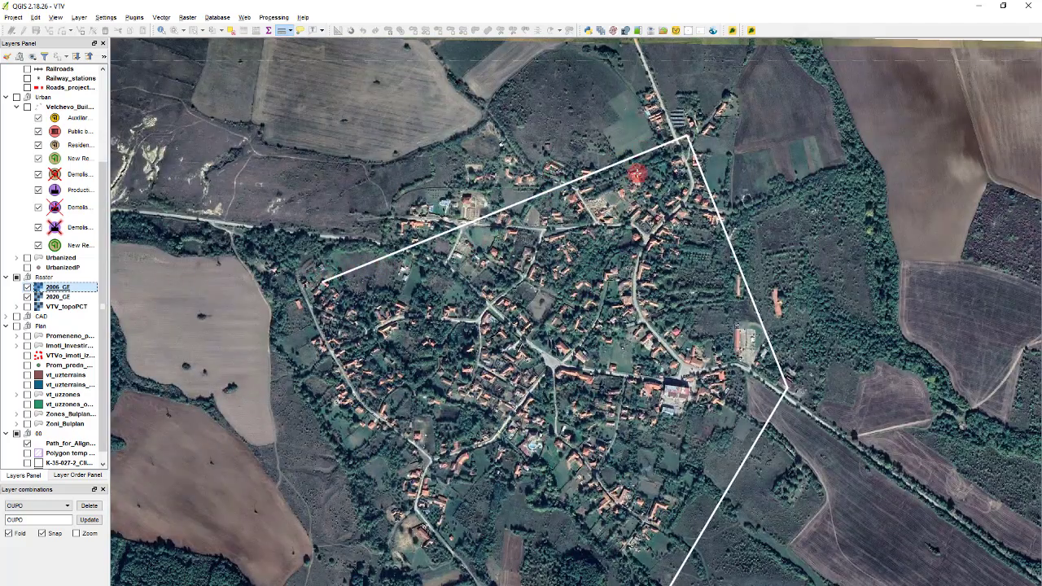